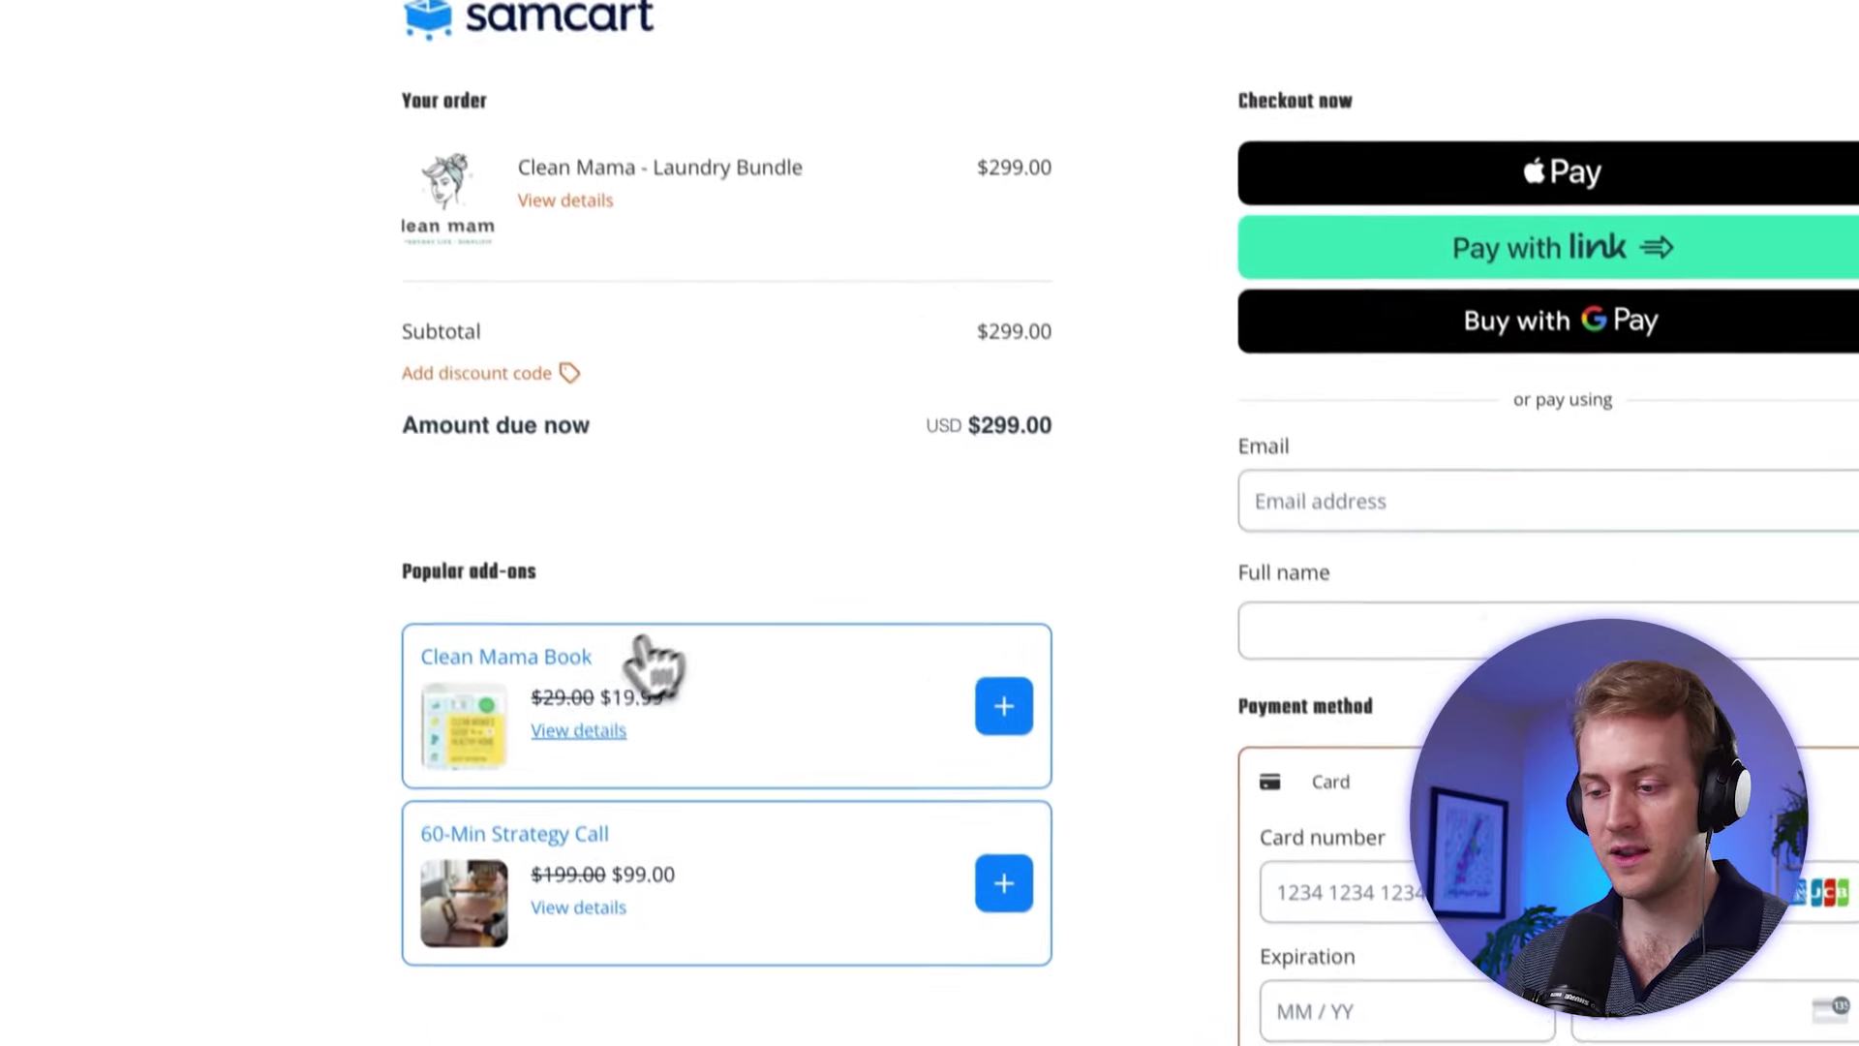
# Add the Clean Mama Book and 60-Min Strategy Call add-ons, then remove both
pyautogui.click(994, 706)
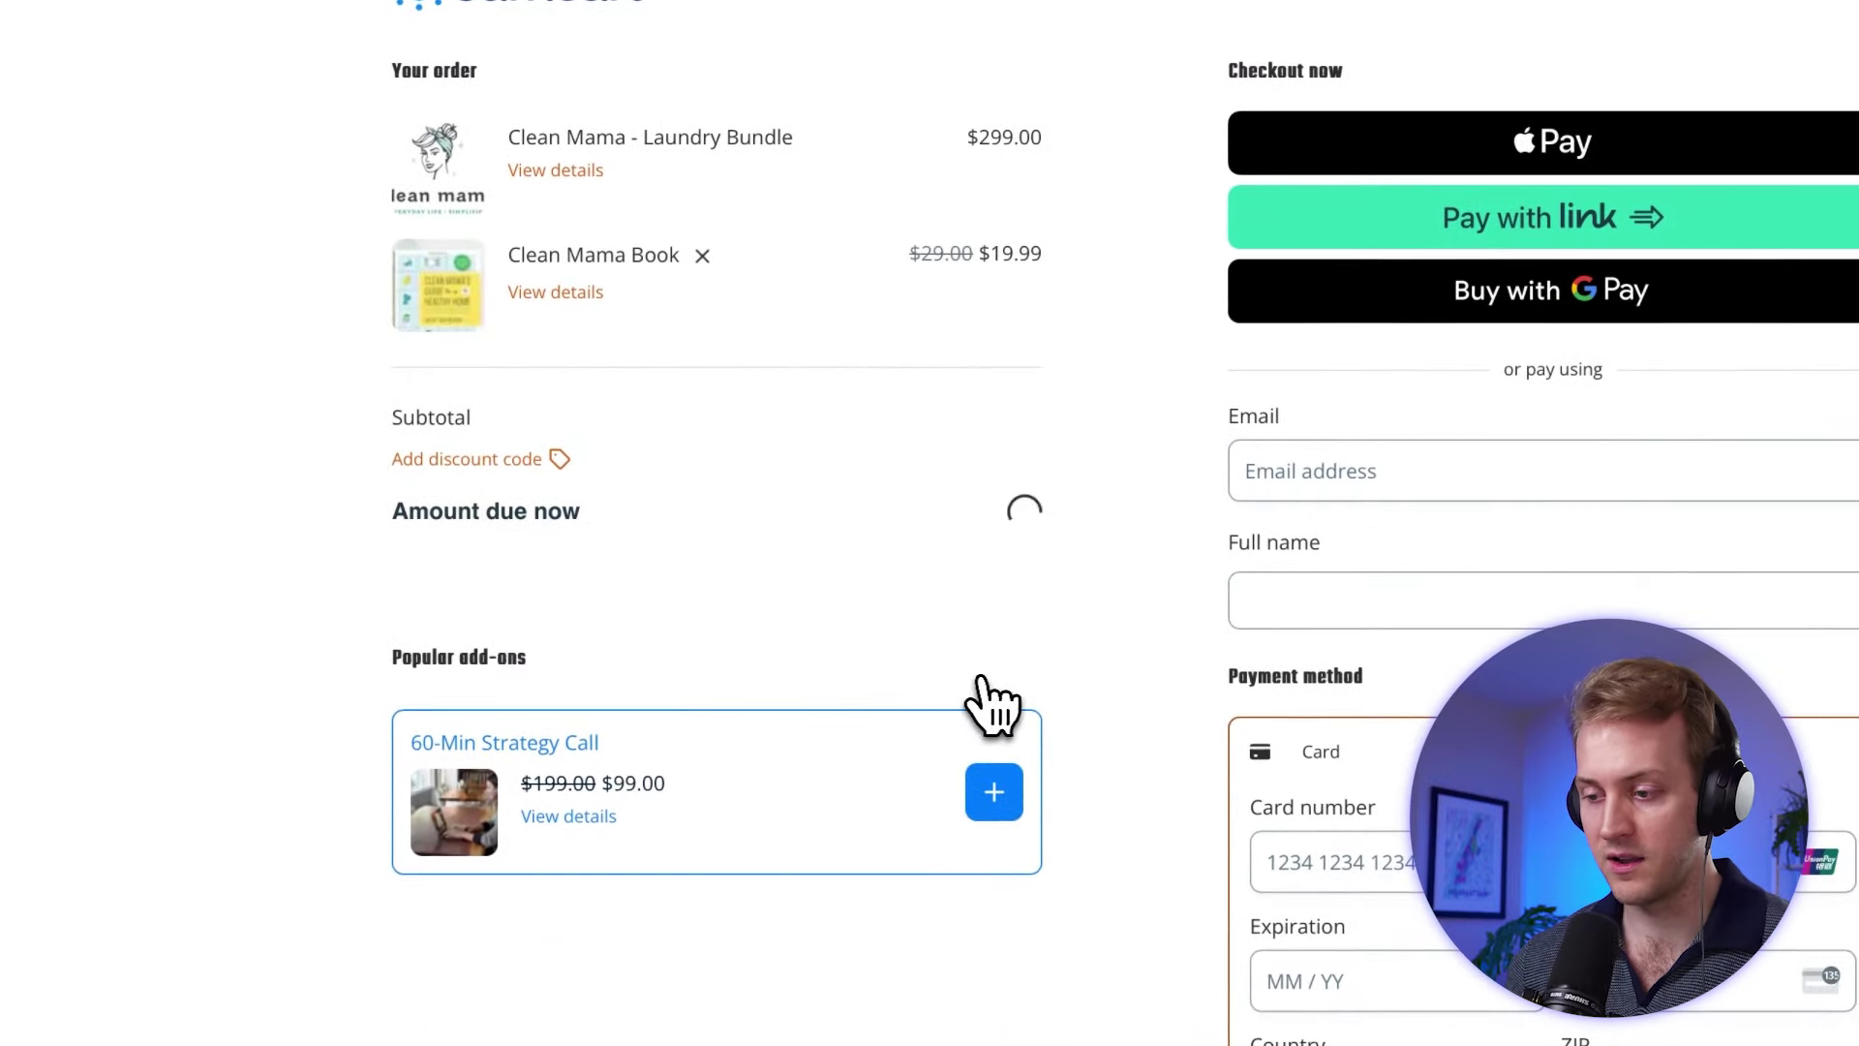
pyautogui.click(997, 799)
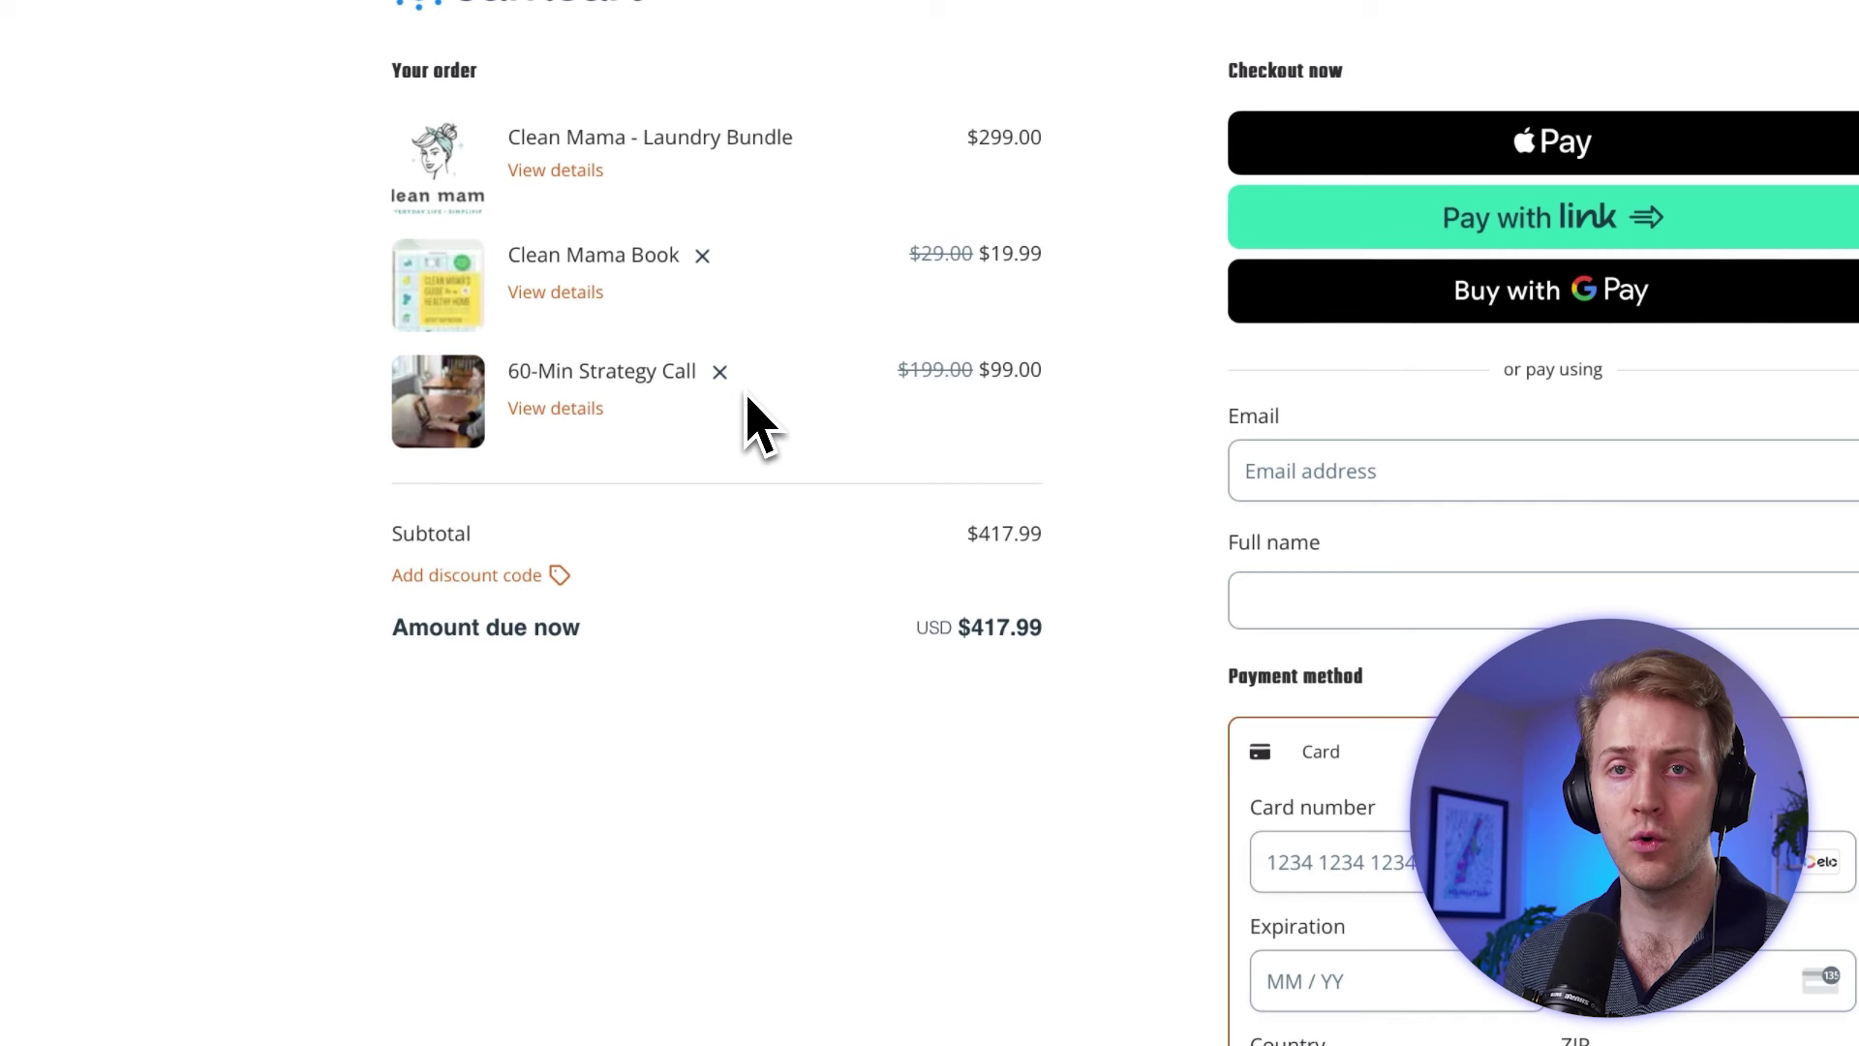
pyautogui.click(719, 372)
pyautogui.click(702, 255)
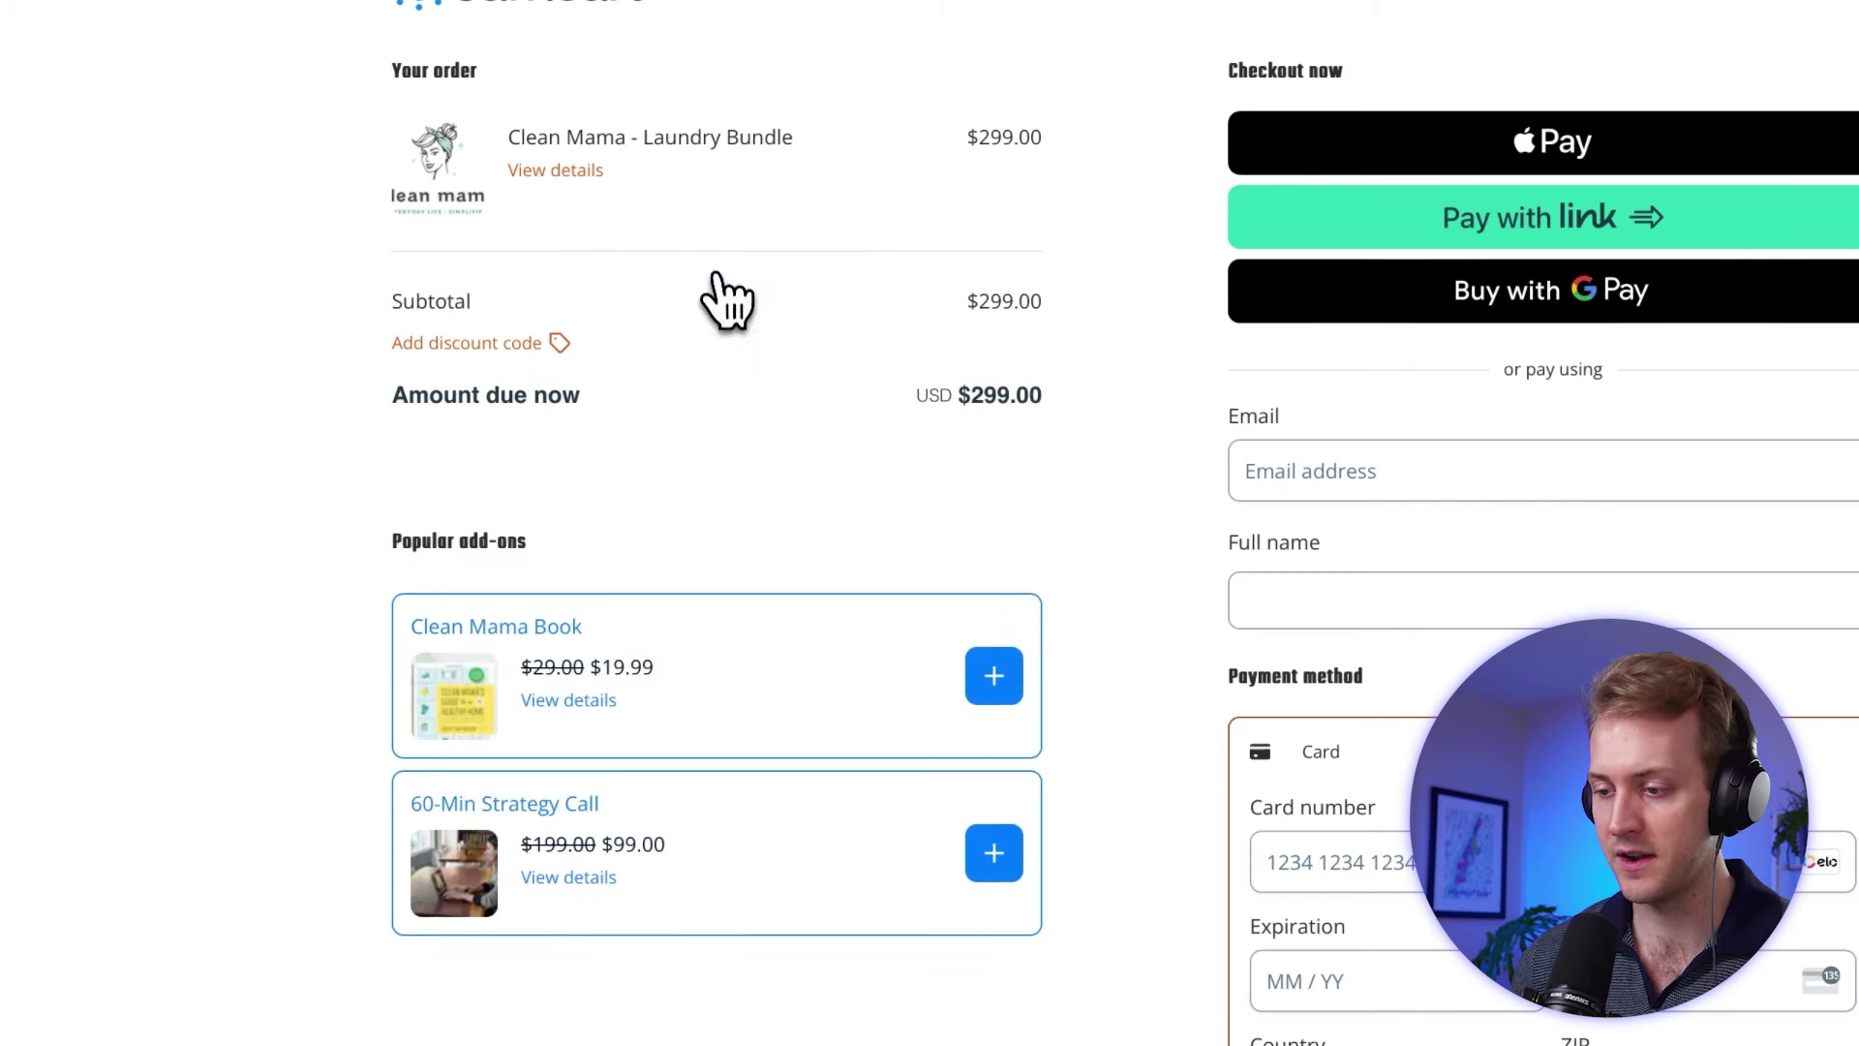
# Re-add both add-ons, bringing the amount due to $417.99
pyautogui.click(992, 675)
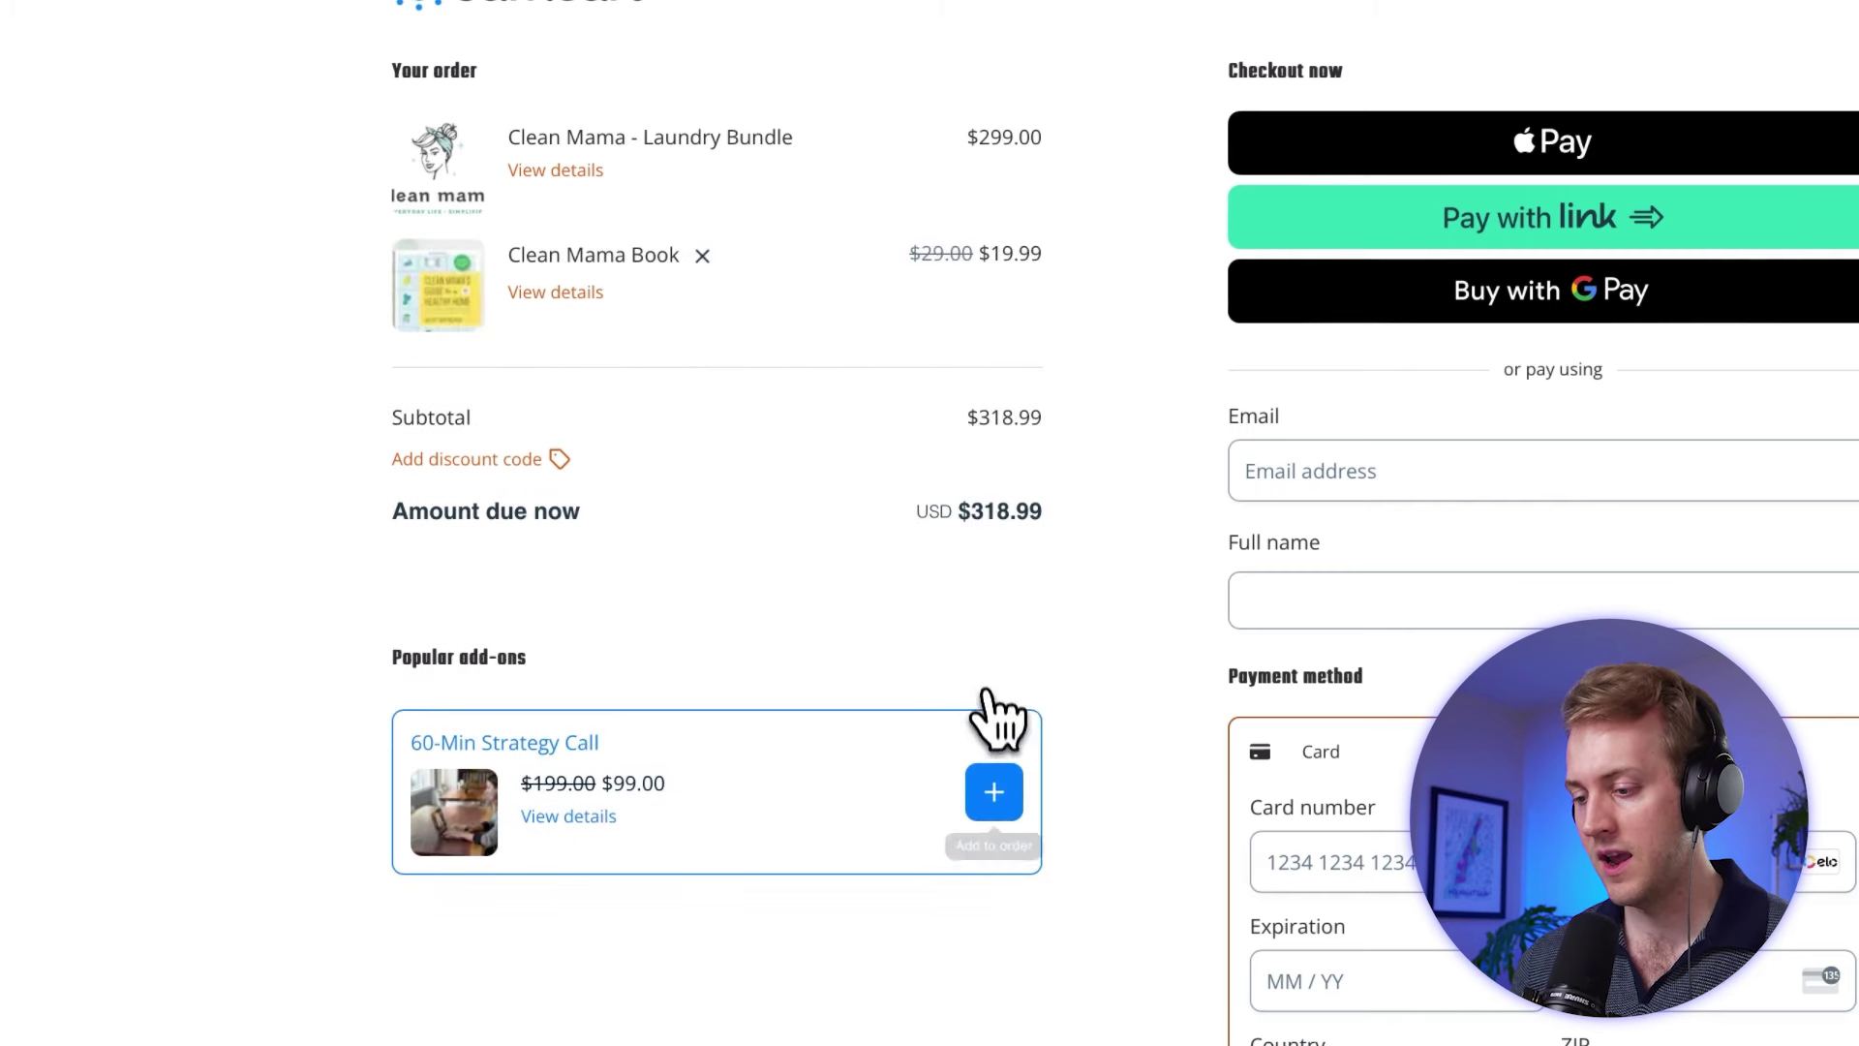
pyautogui.click(994, 788)
pyautogui.tripleClick(532, 627)
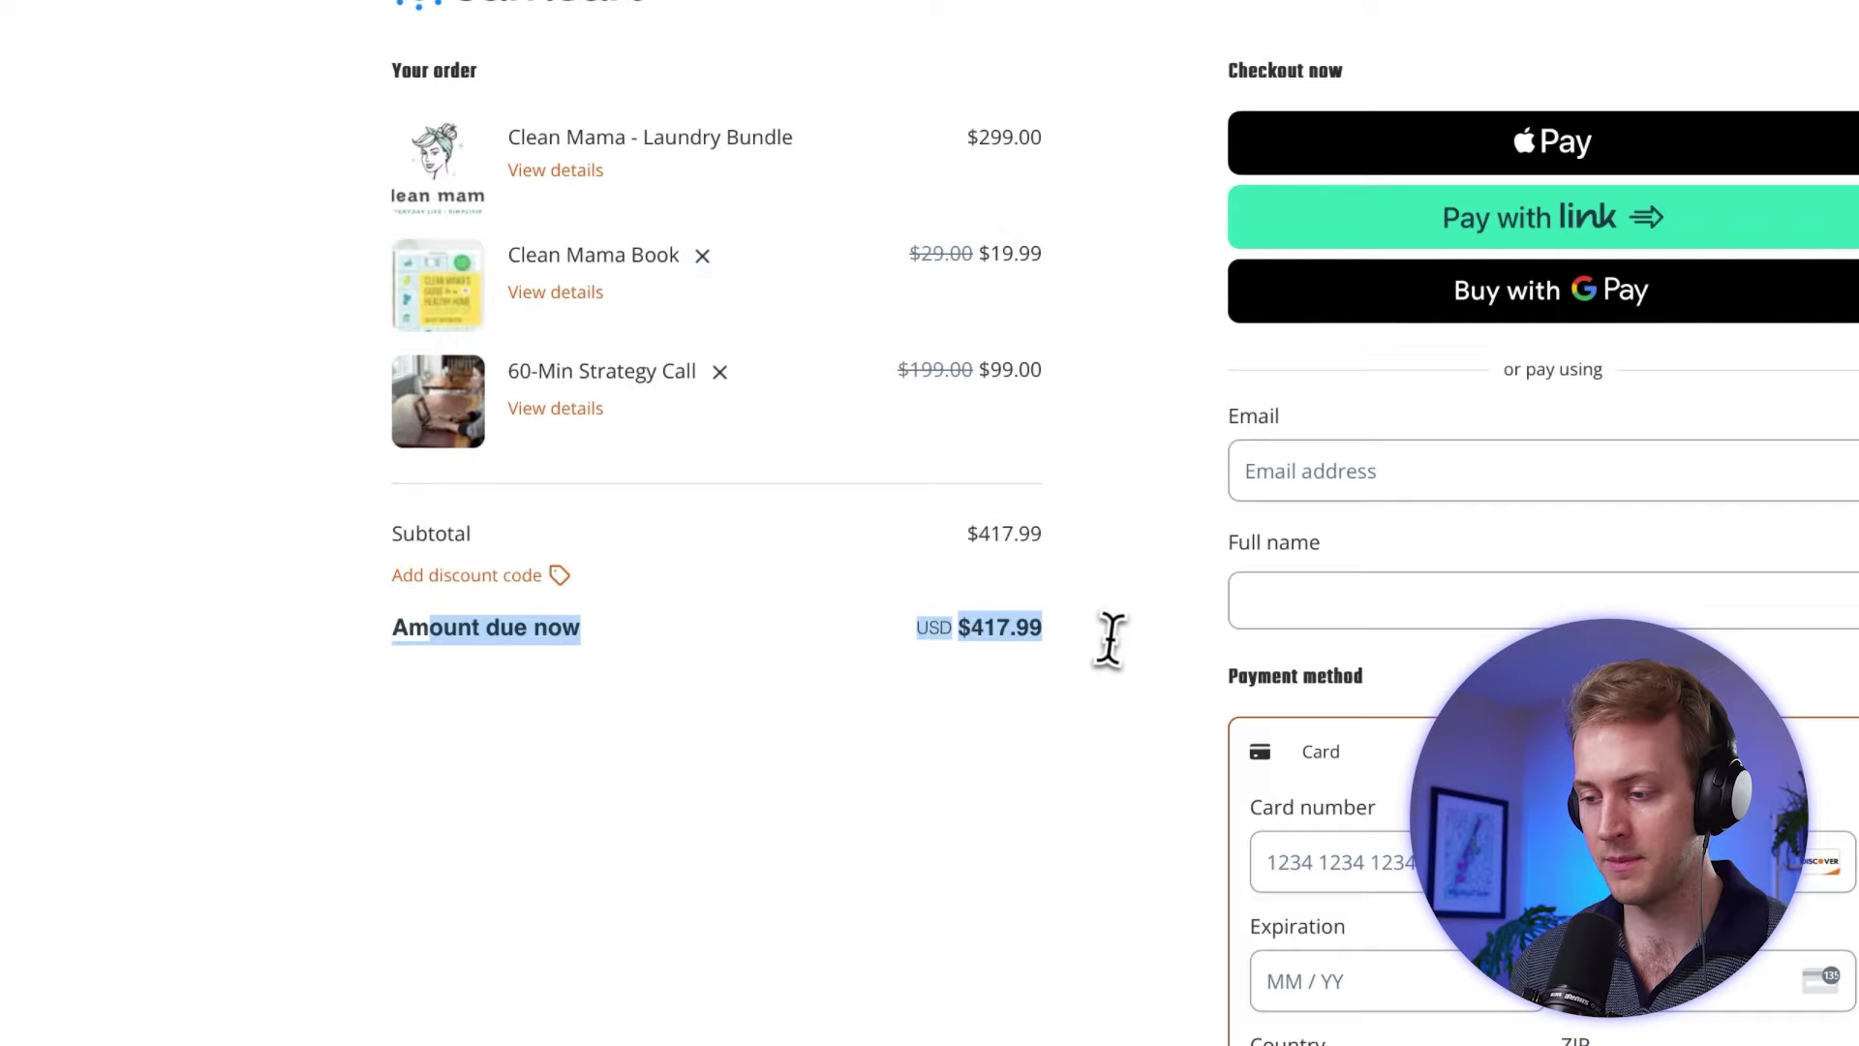
pyautogui.click(1116, 641)
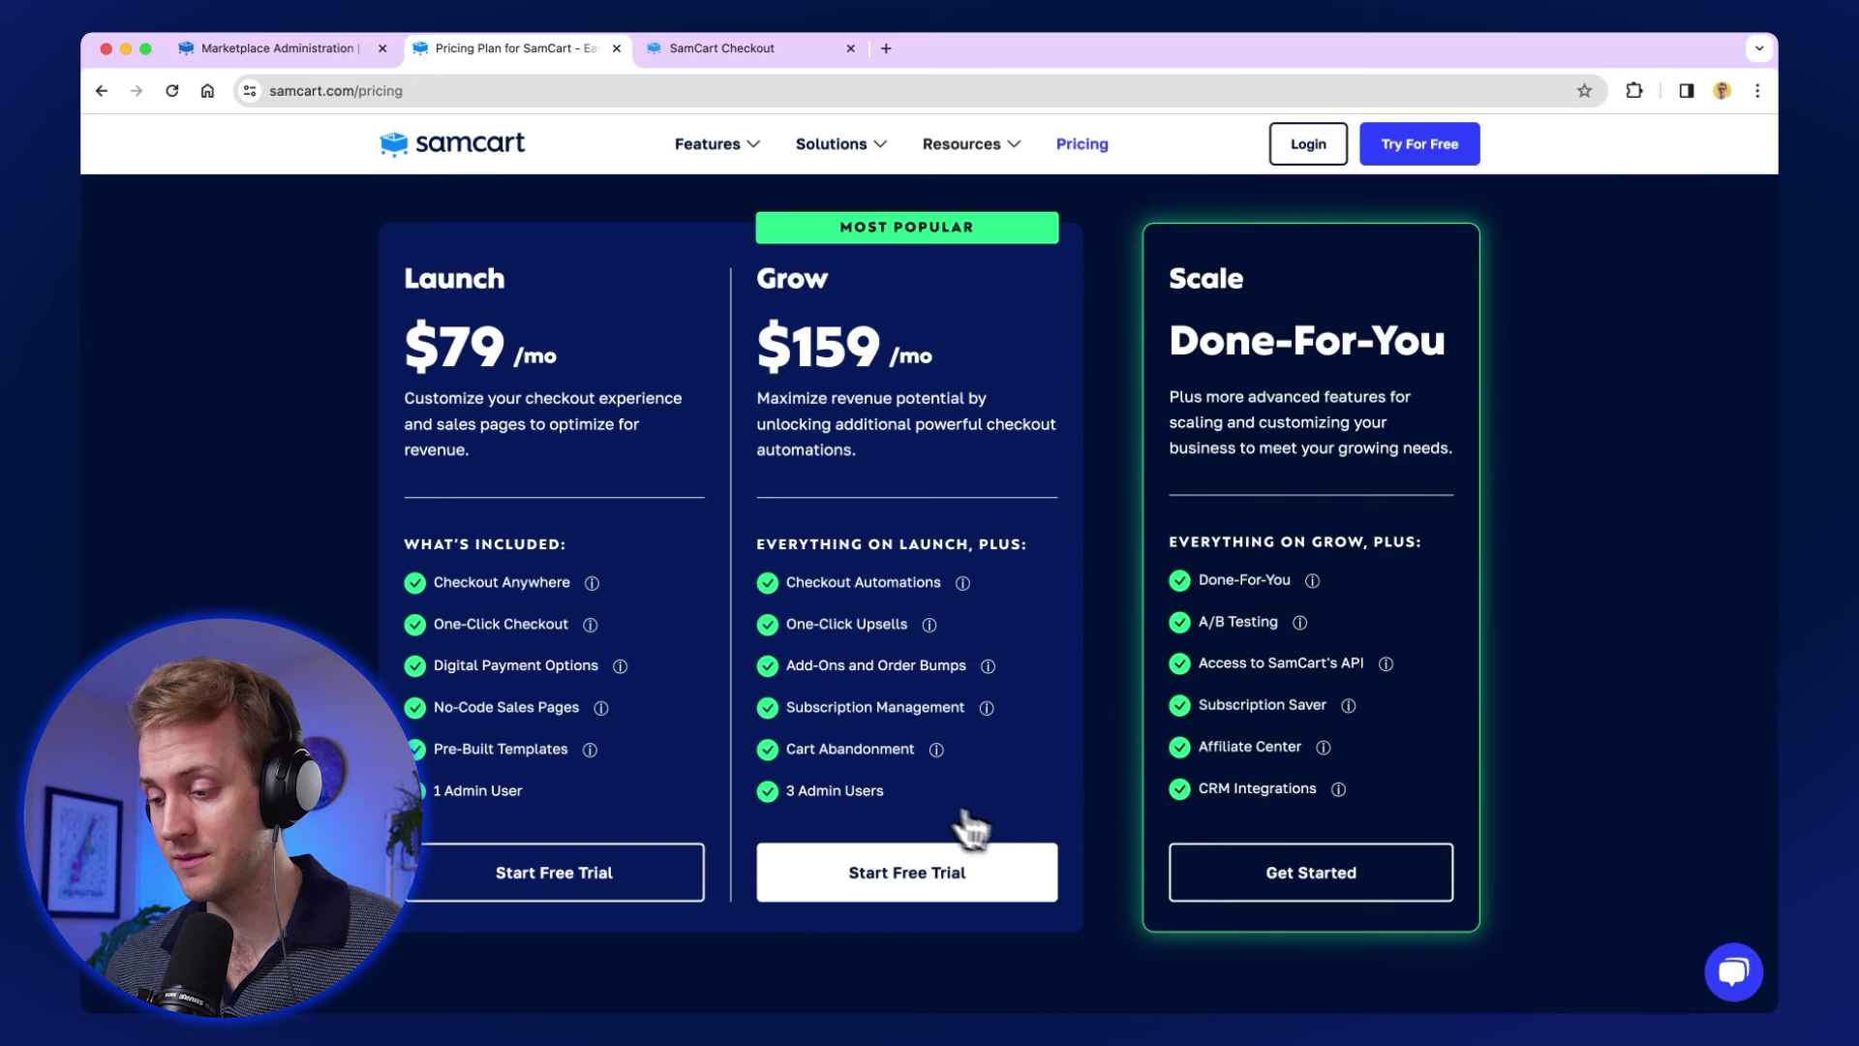
# Start the Grow plan free trial checkout and add Dedicated Live Support, still $0.00 due today
pyautogui.click(951, 888)
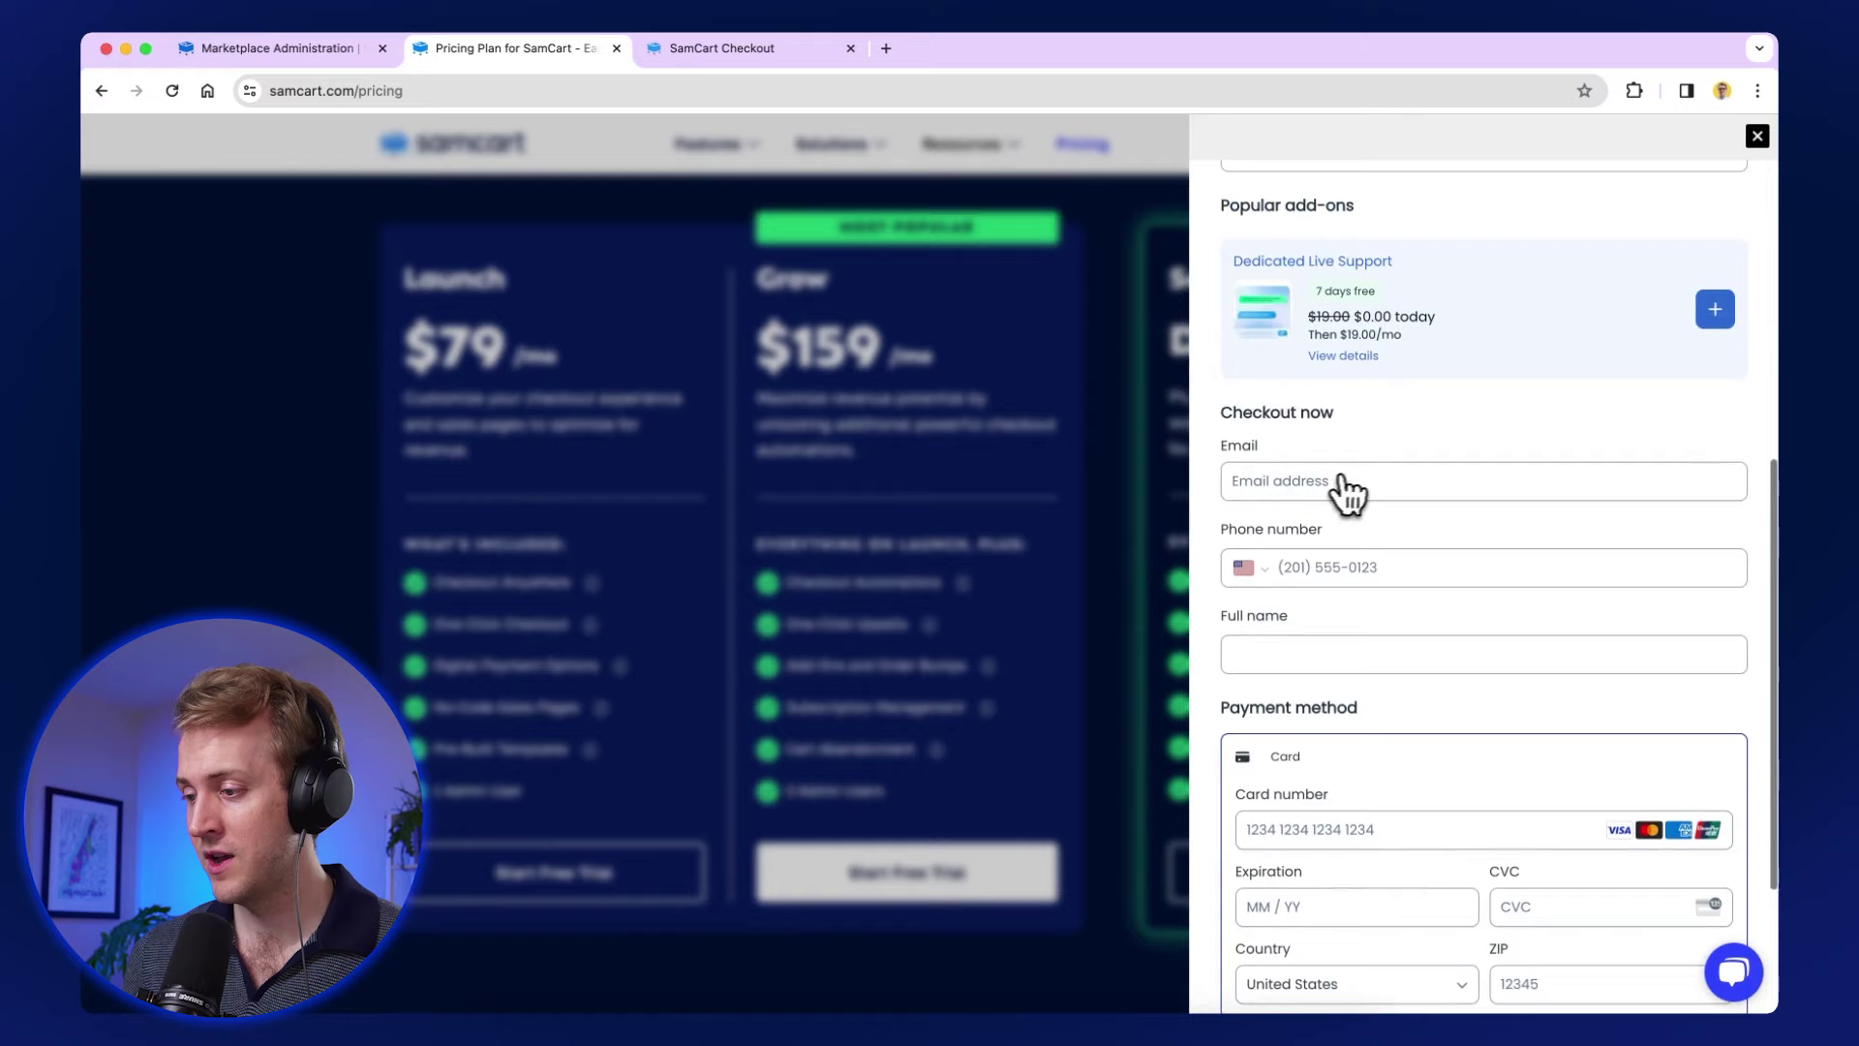
pyautogui.scroll(6, 1365, 492)
pyautogui.scroll(-2, 1375, 492)
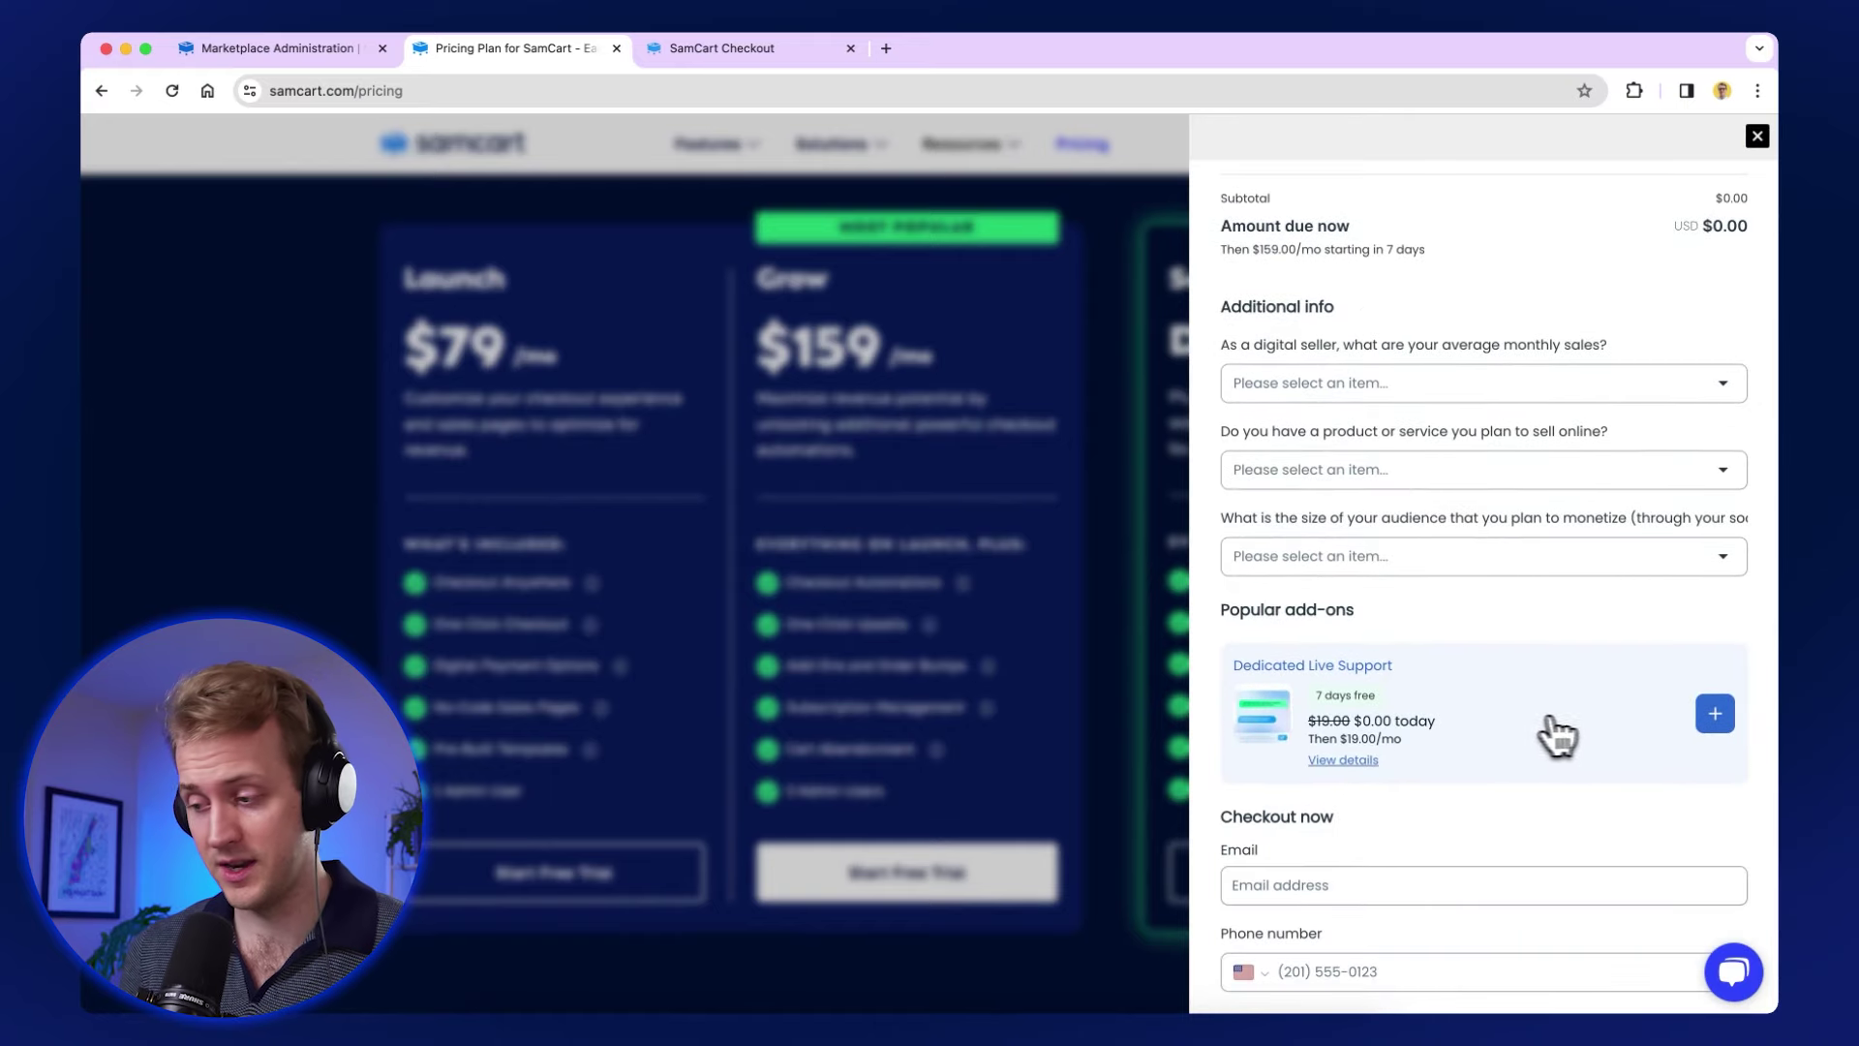
pyautogui.click(1715, 714)
pyautogui.scroll(3, 1646, 581)
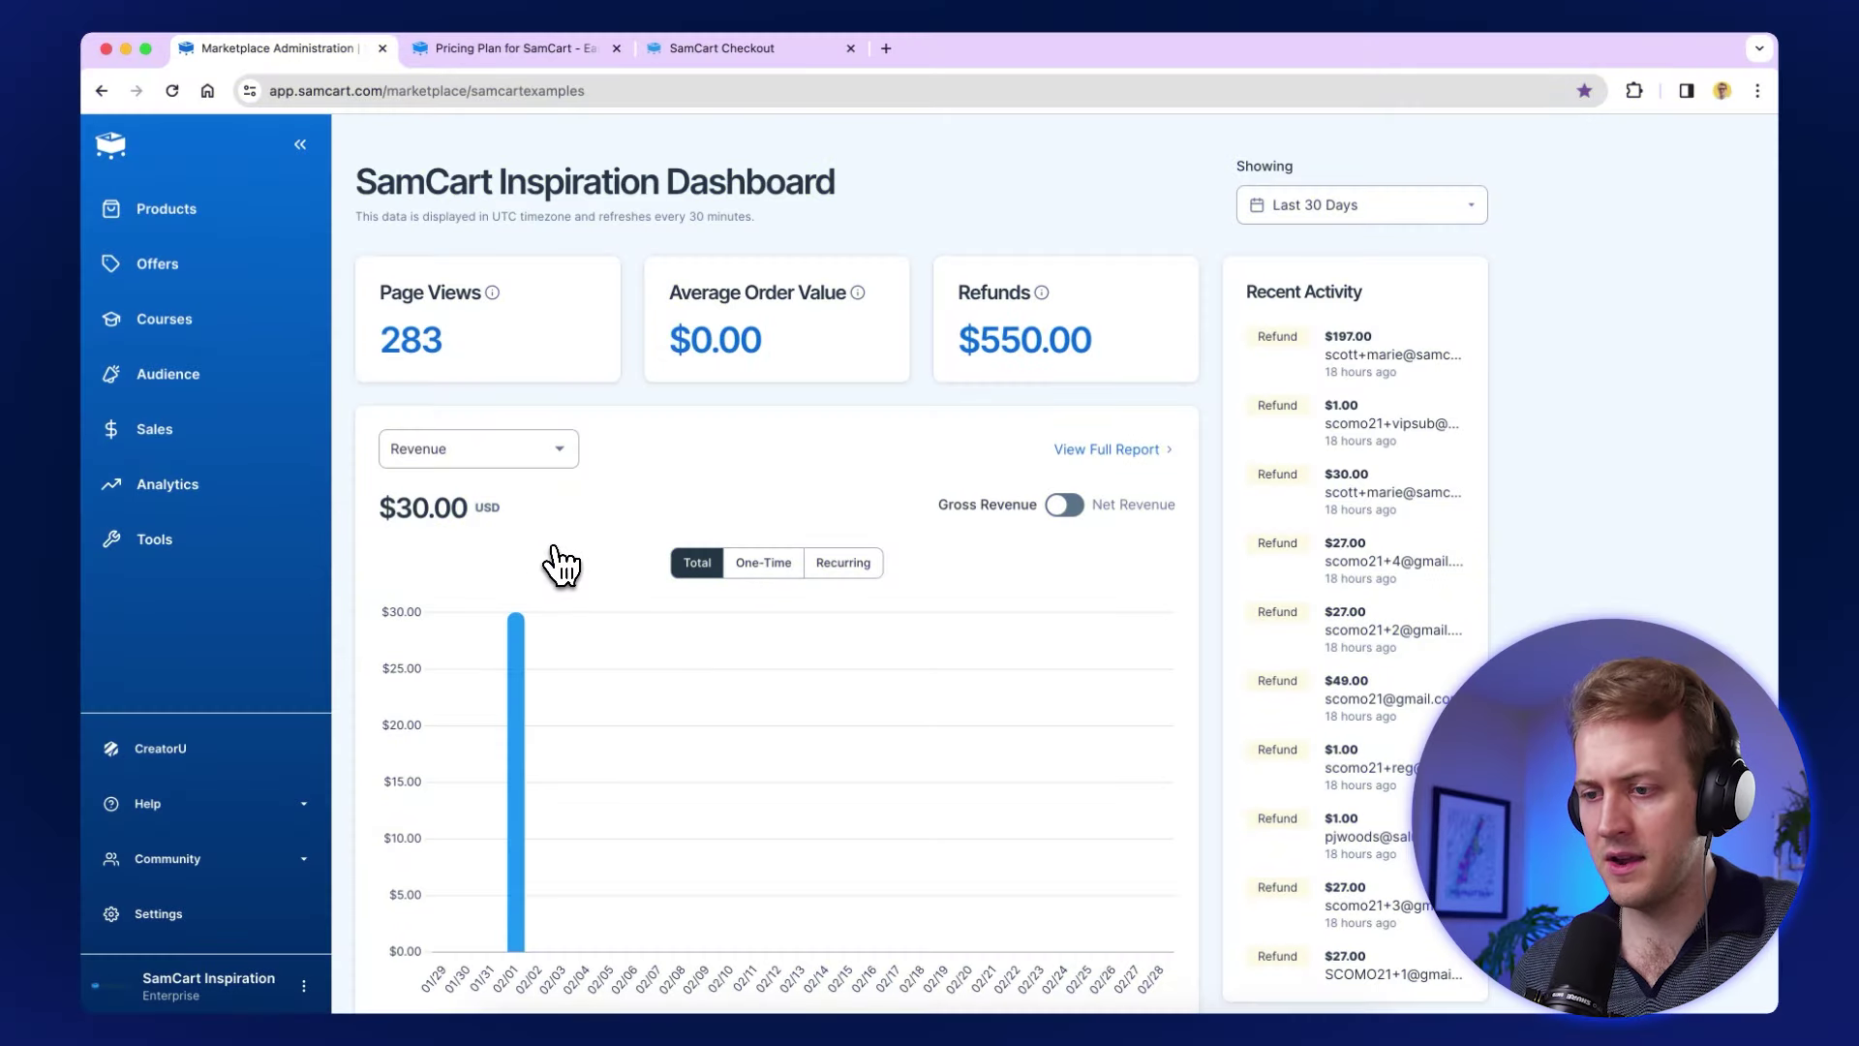
# Go to Products and open the Notion CRM Template product for editing
pyautogui.click(199, 213)
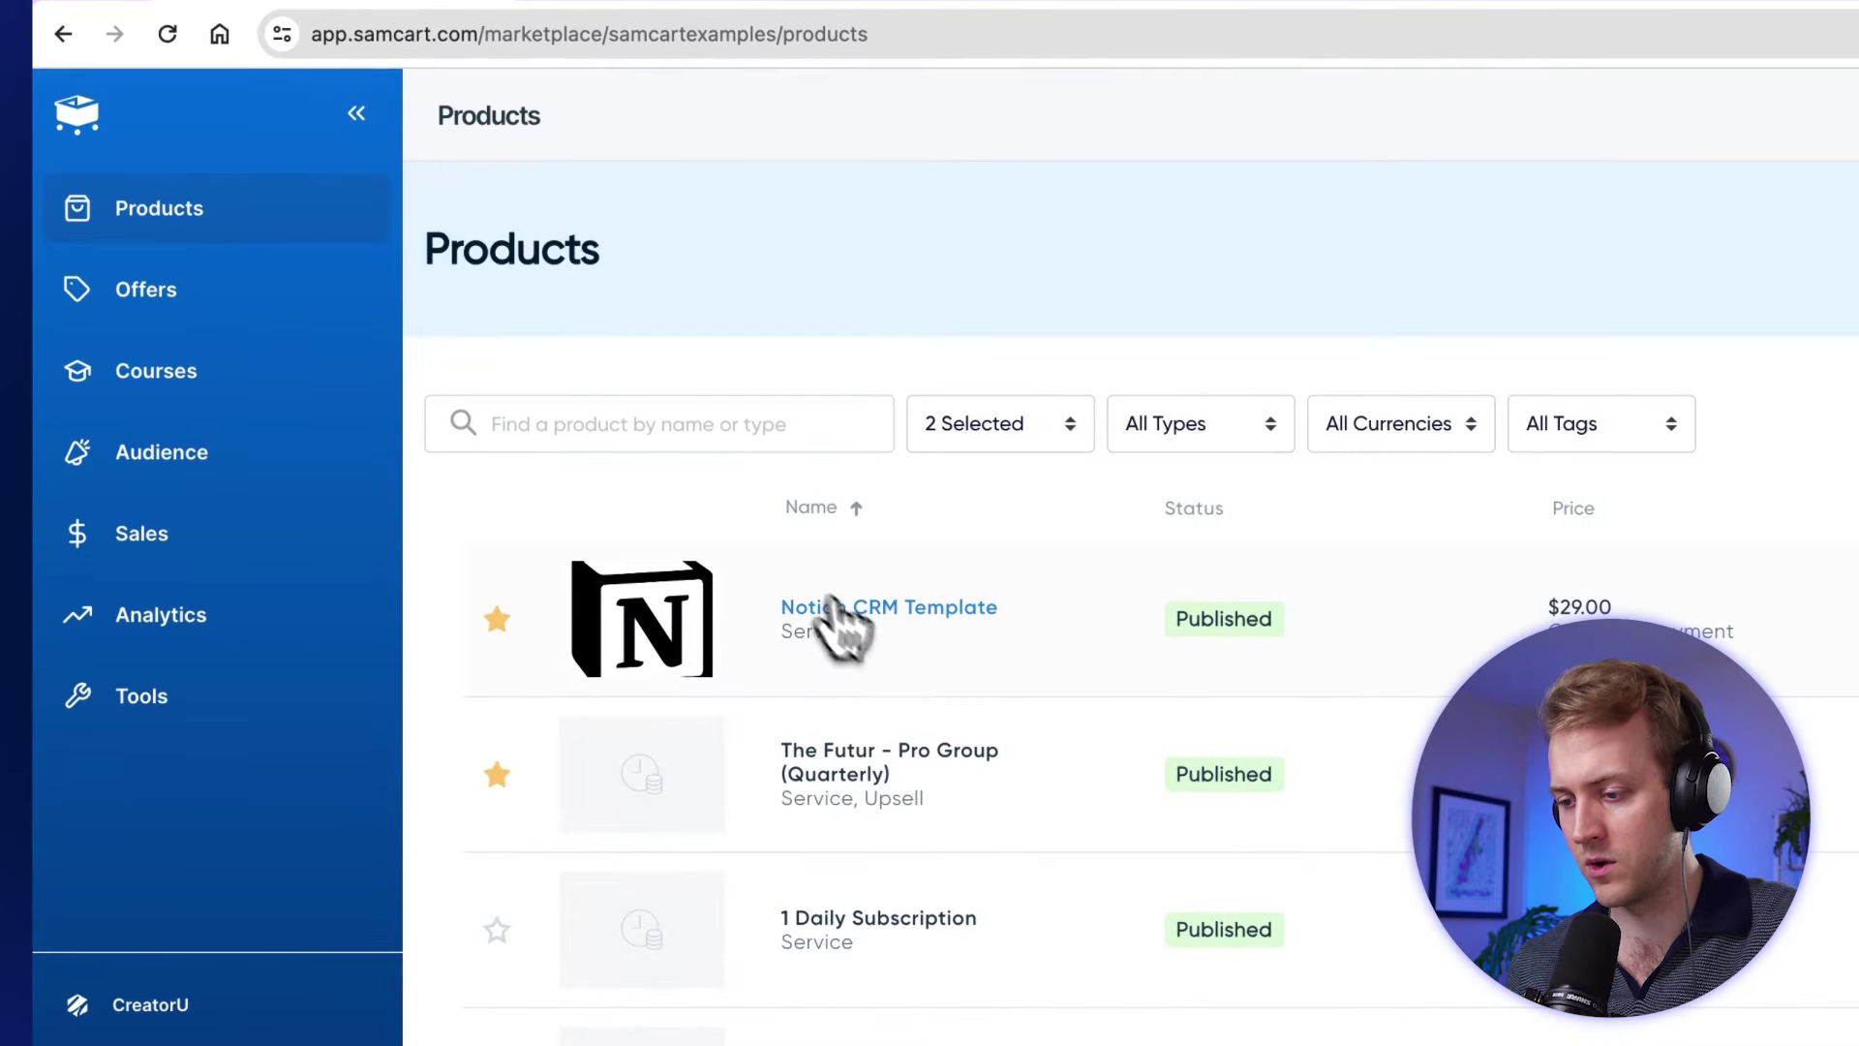
pyautogui.click(918, 643)
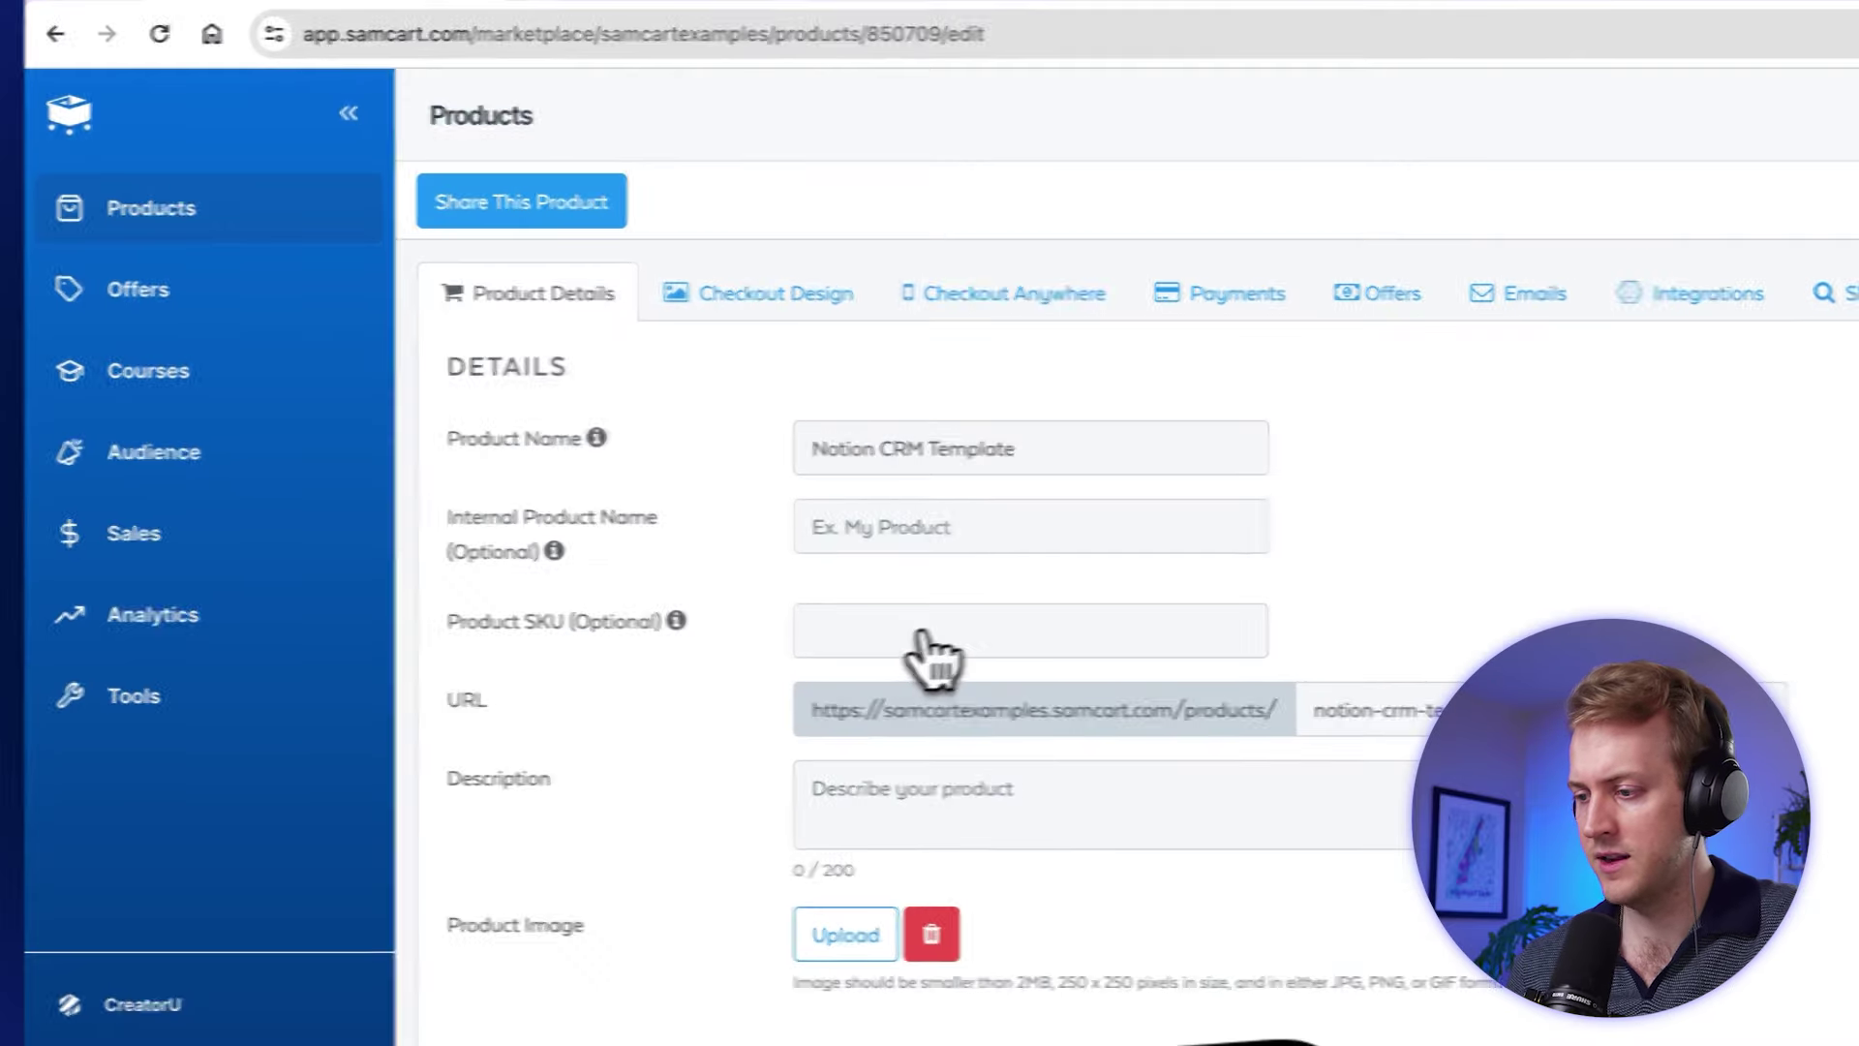
# In the offers settings, find Notion Creator Playbook and add it as an order bump
pyautogui.click(1404, 310)
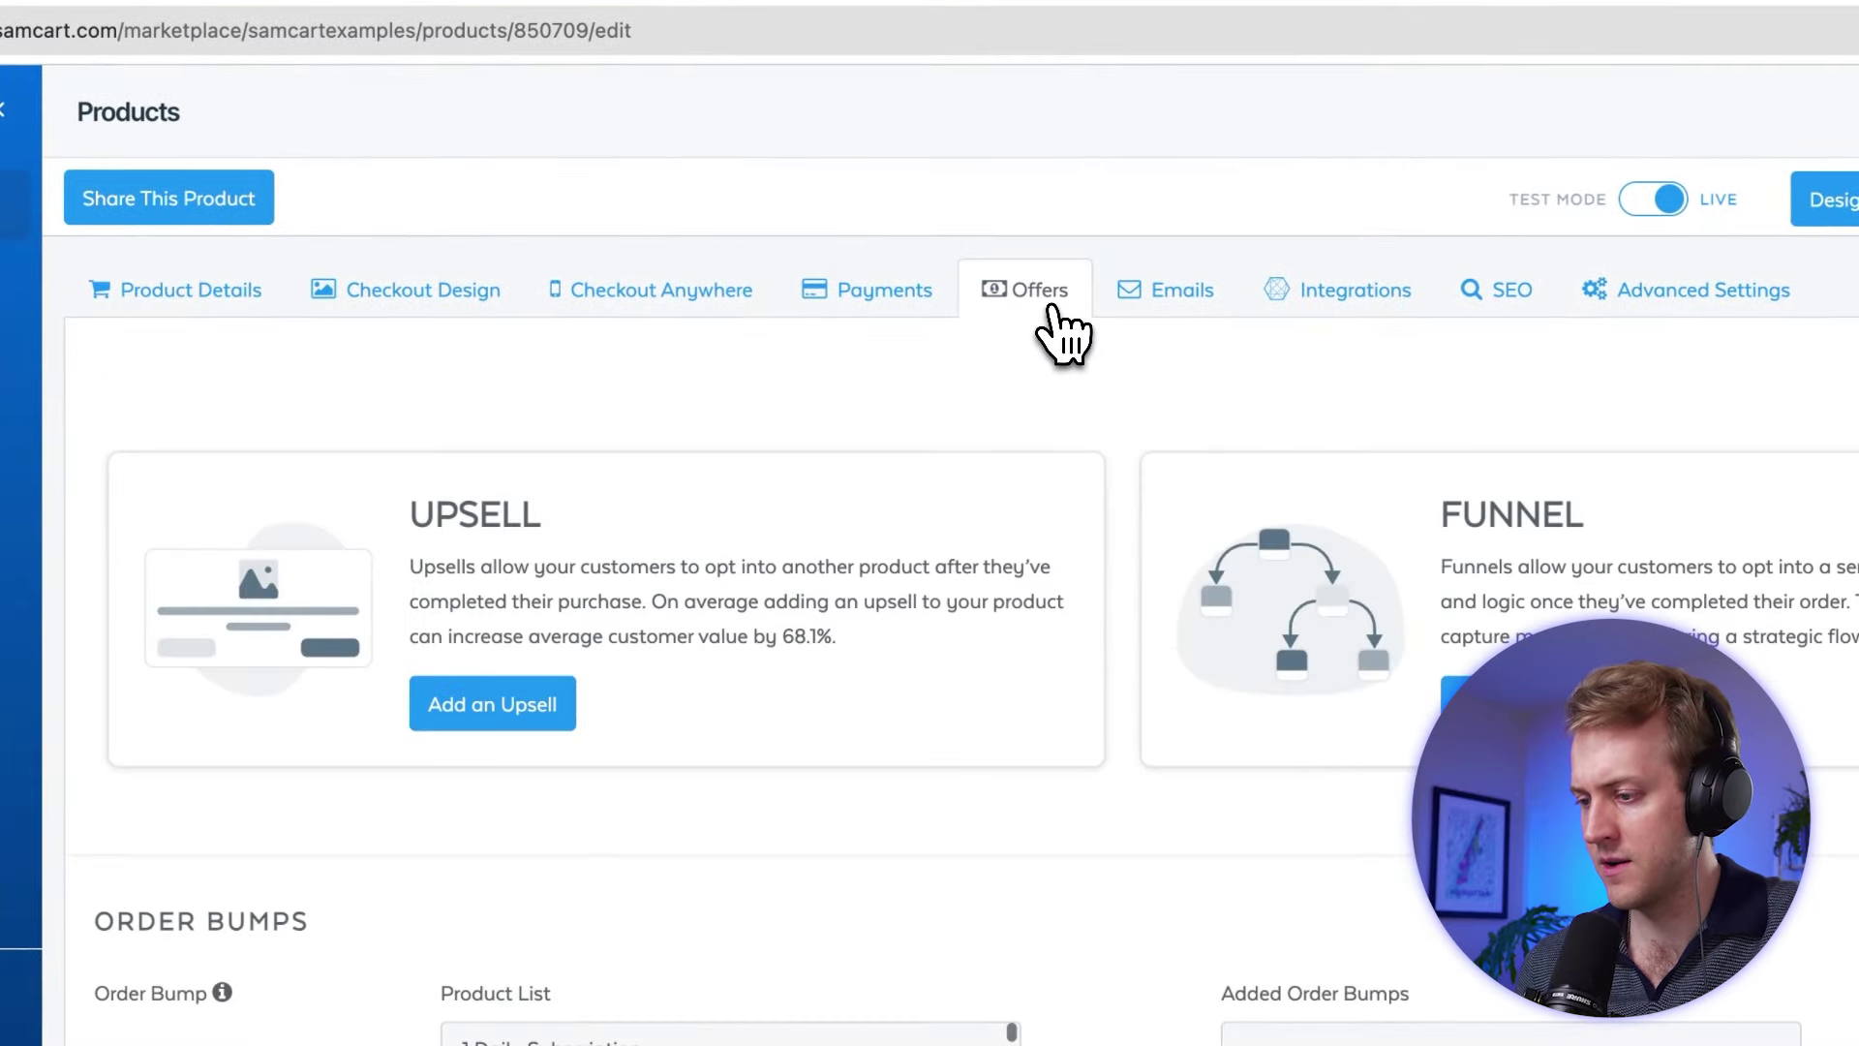
pyautogui.scroll(-3, 1129, 591)
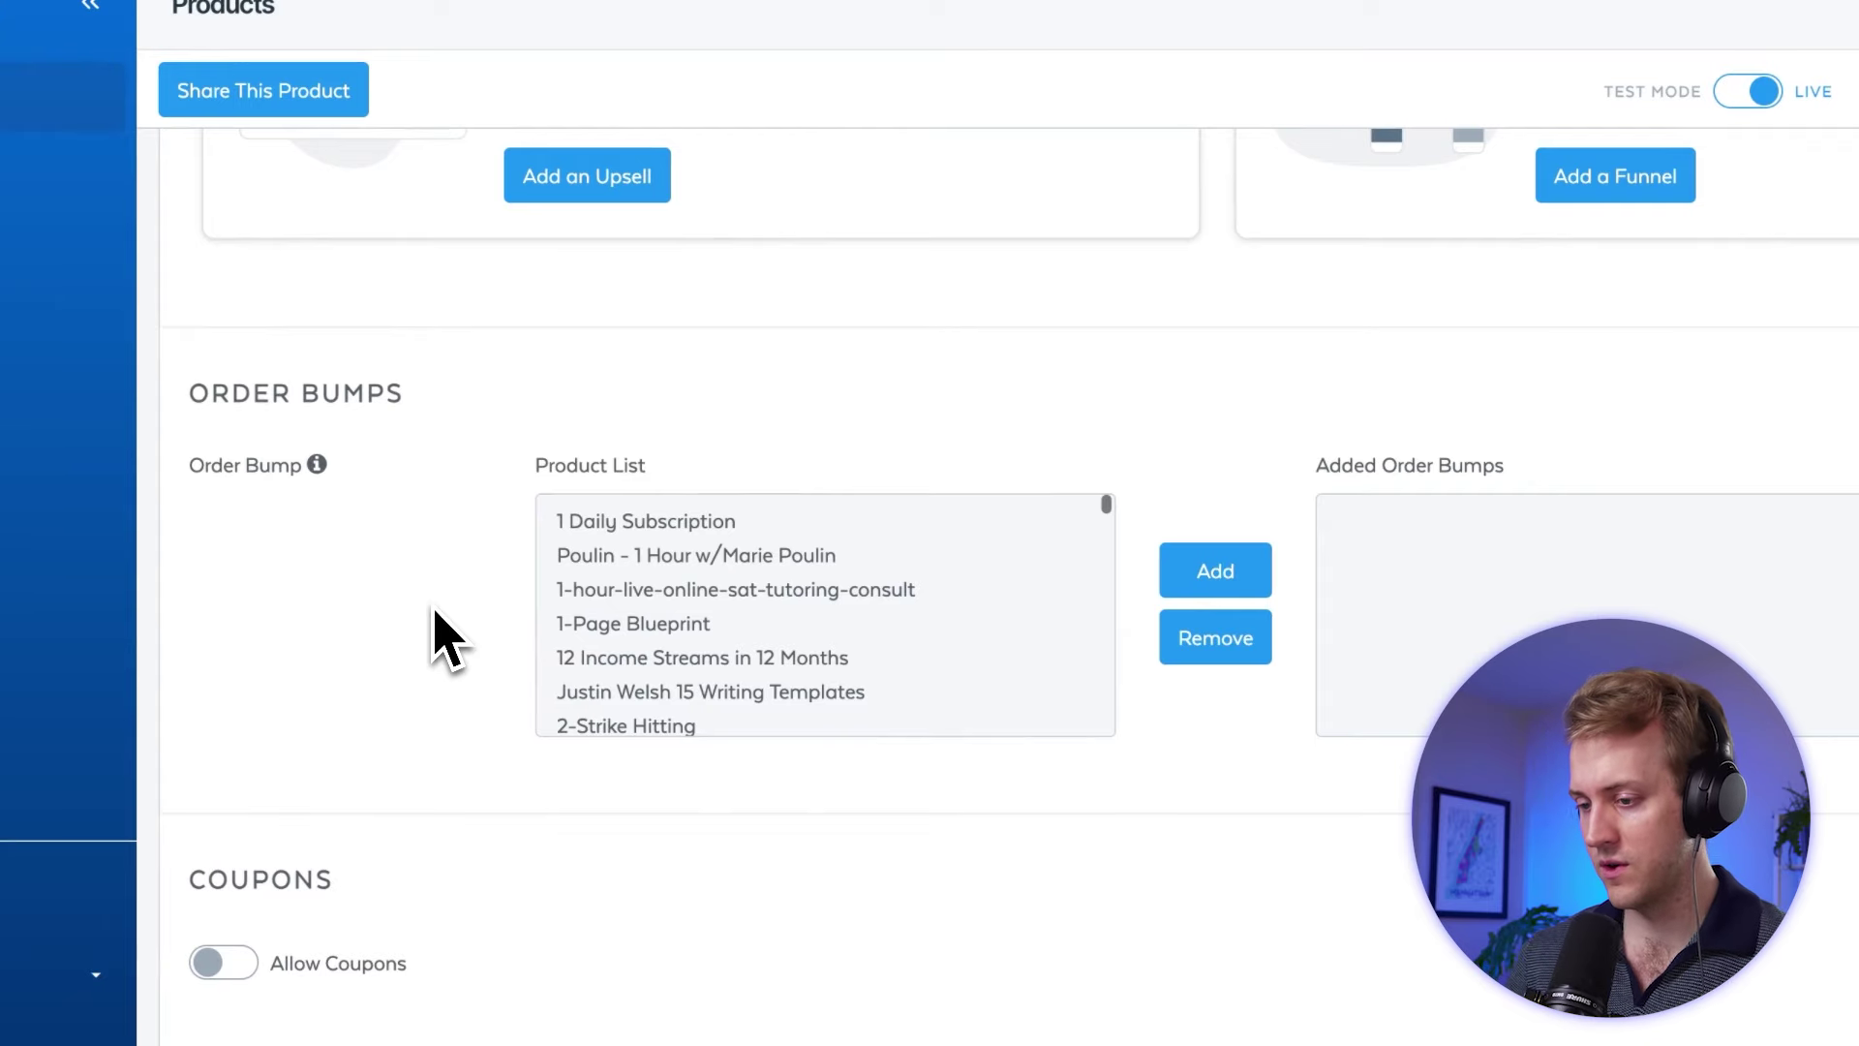
pyautogui.scroll(-5, 886, 658)
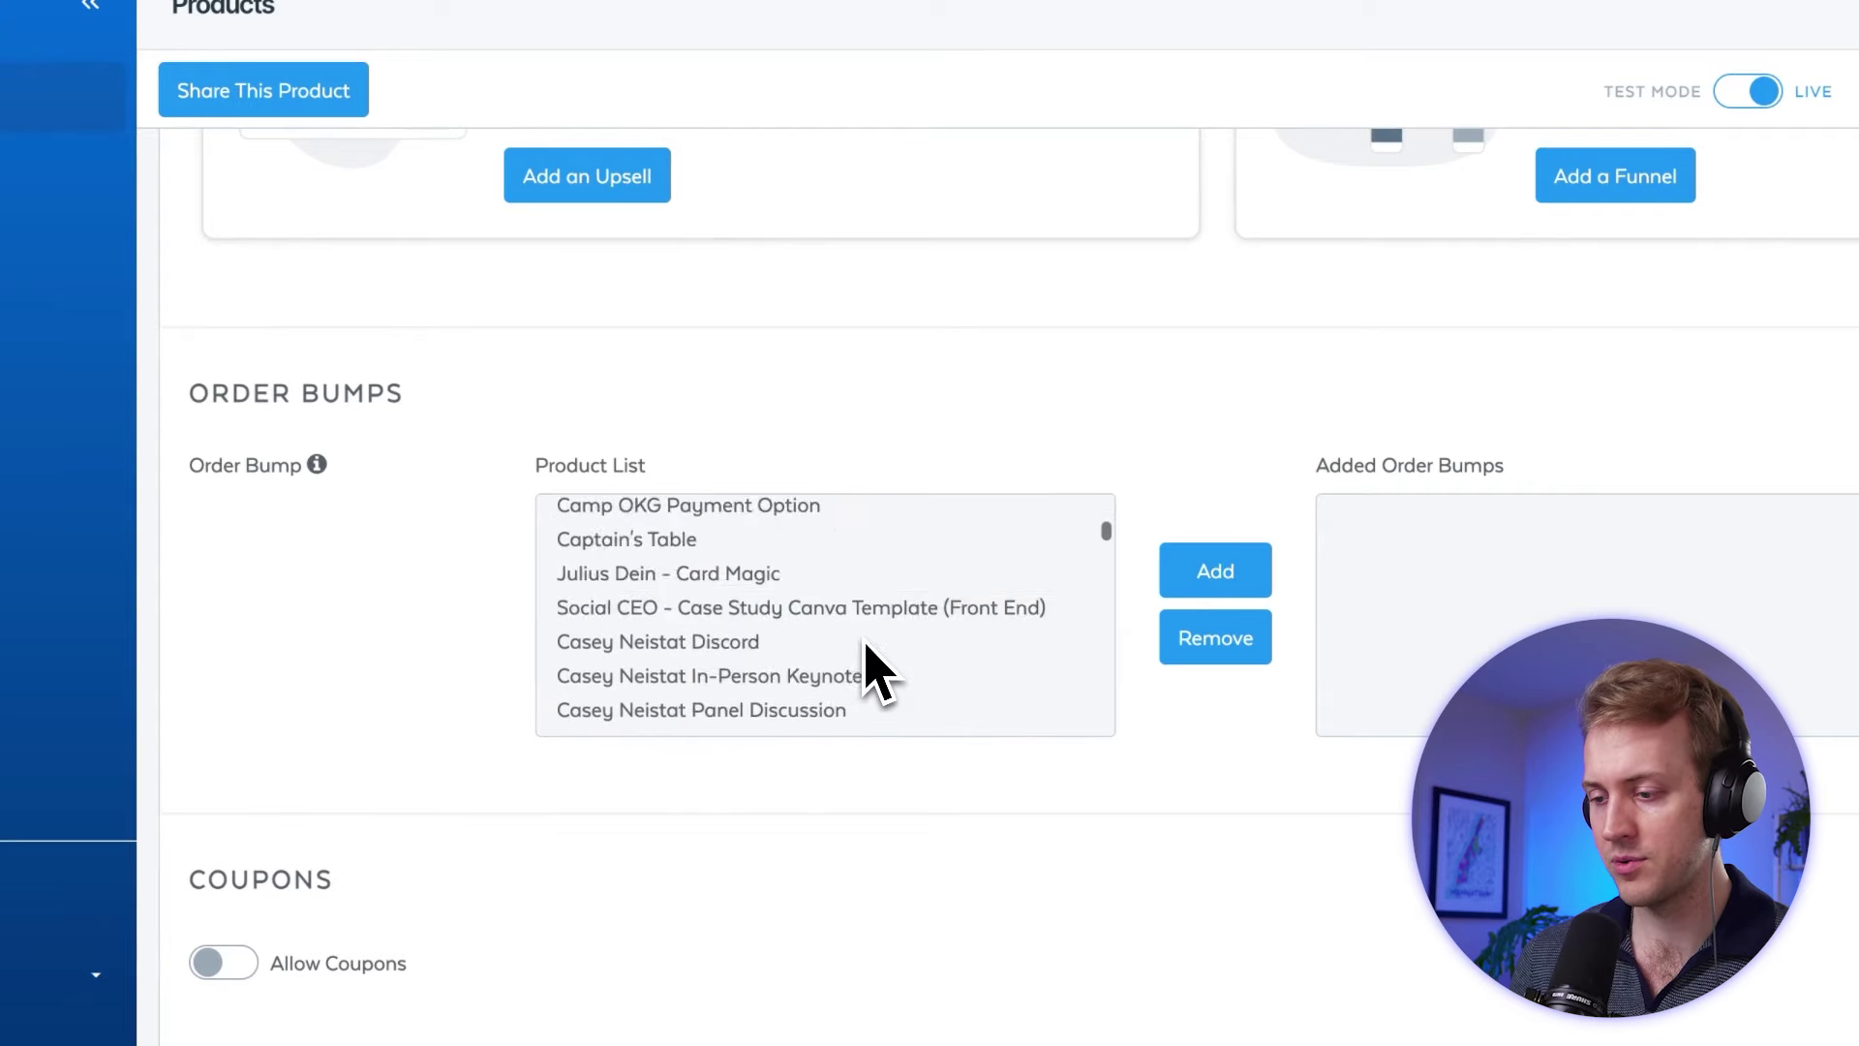
pyautogui.scroll(-12, 876, 668)
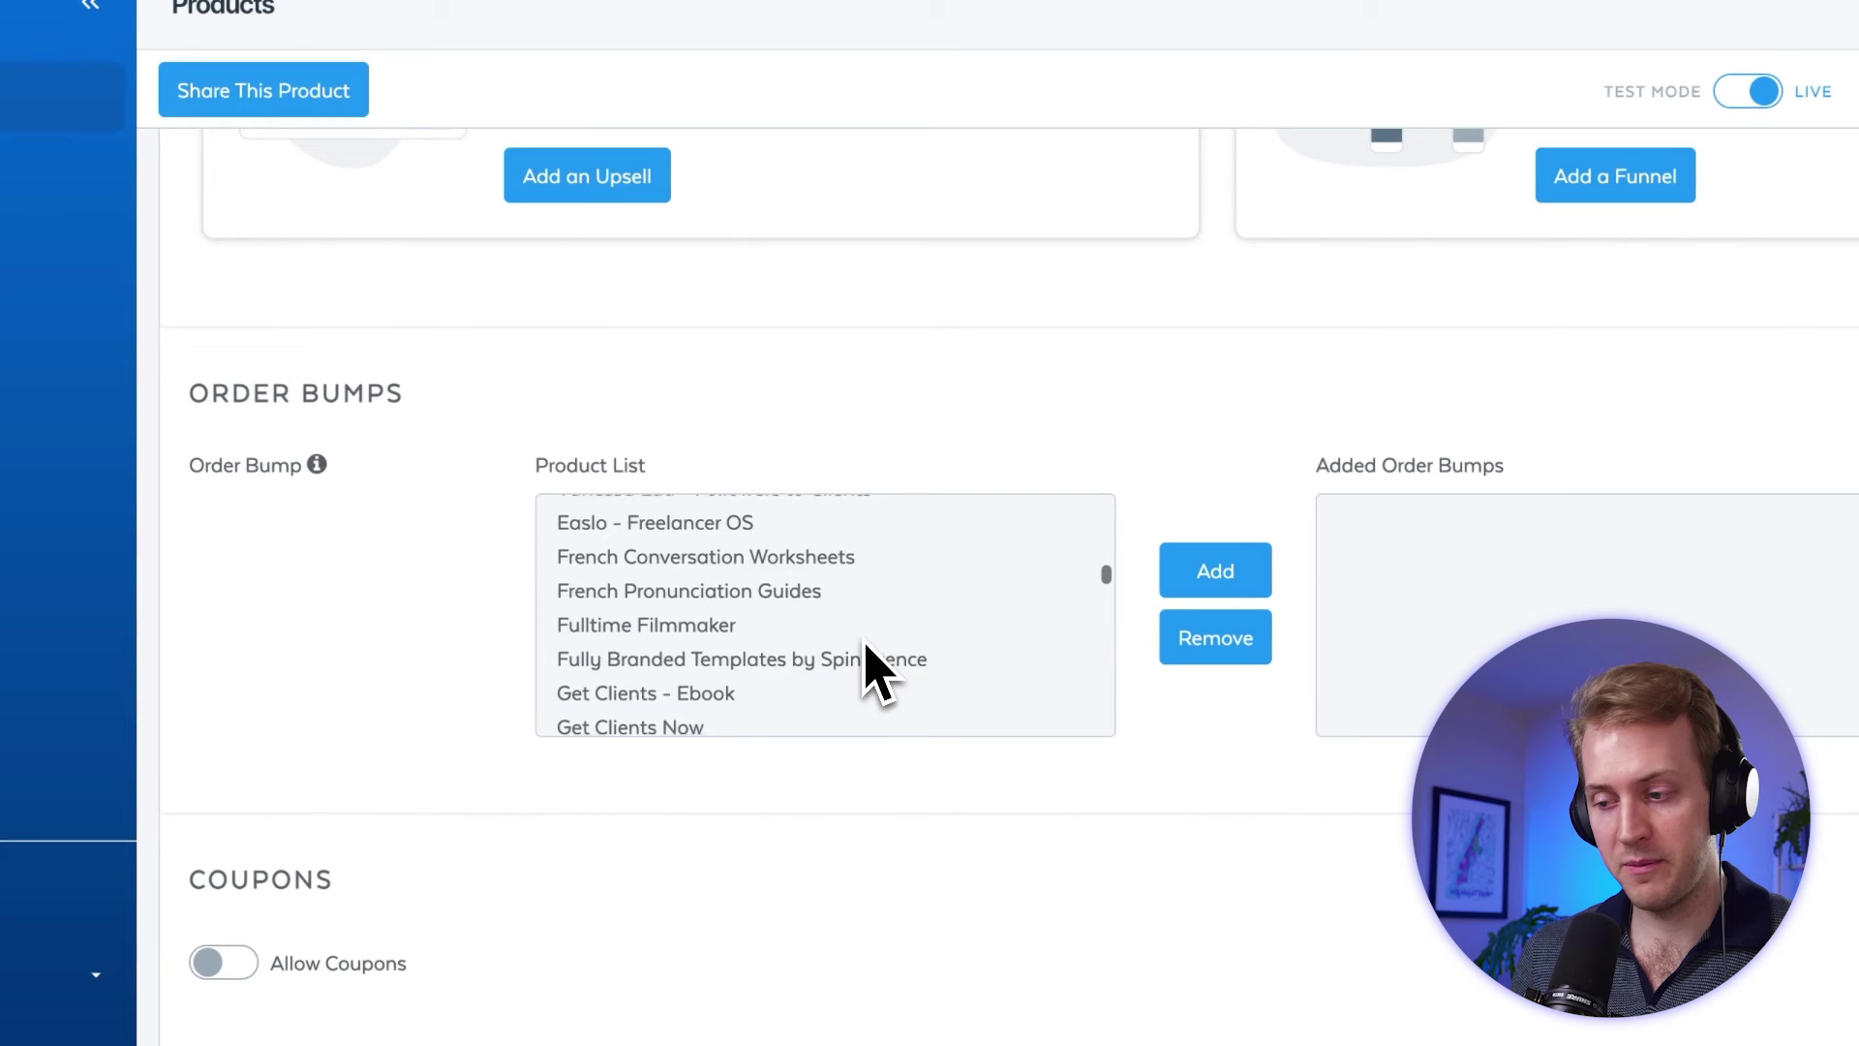
pyautogui.scroll(-4, 879, 674)
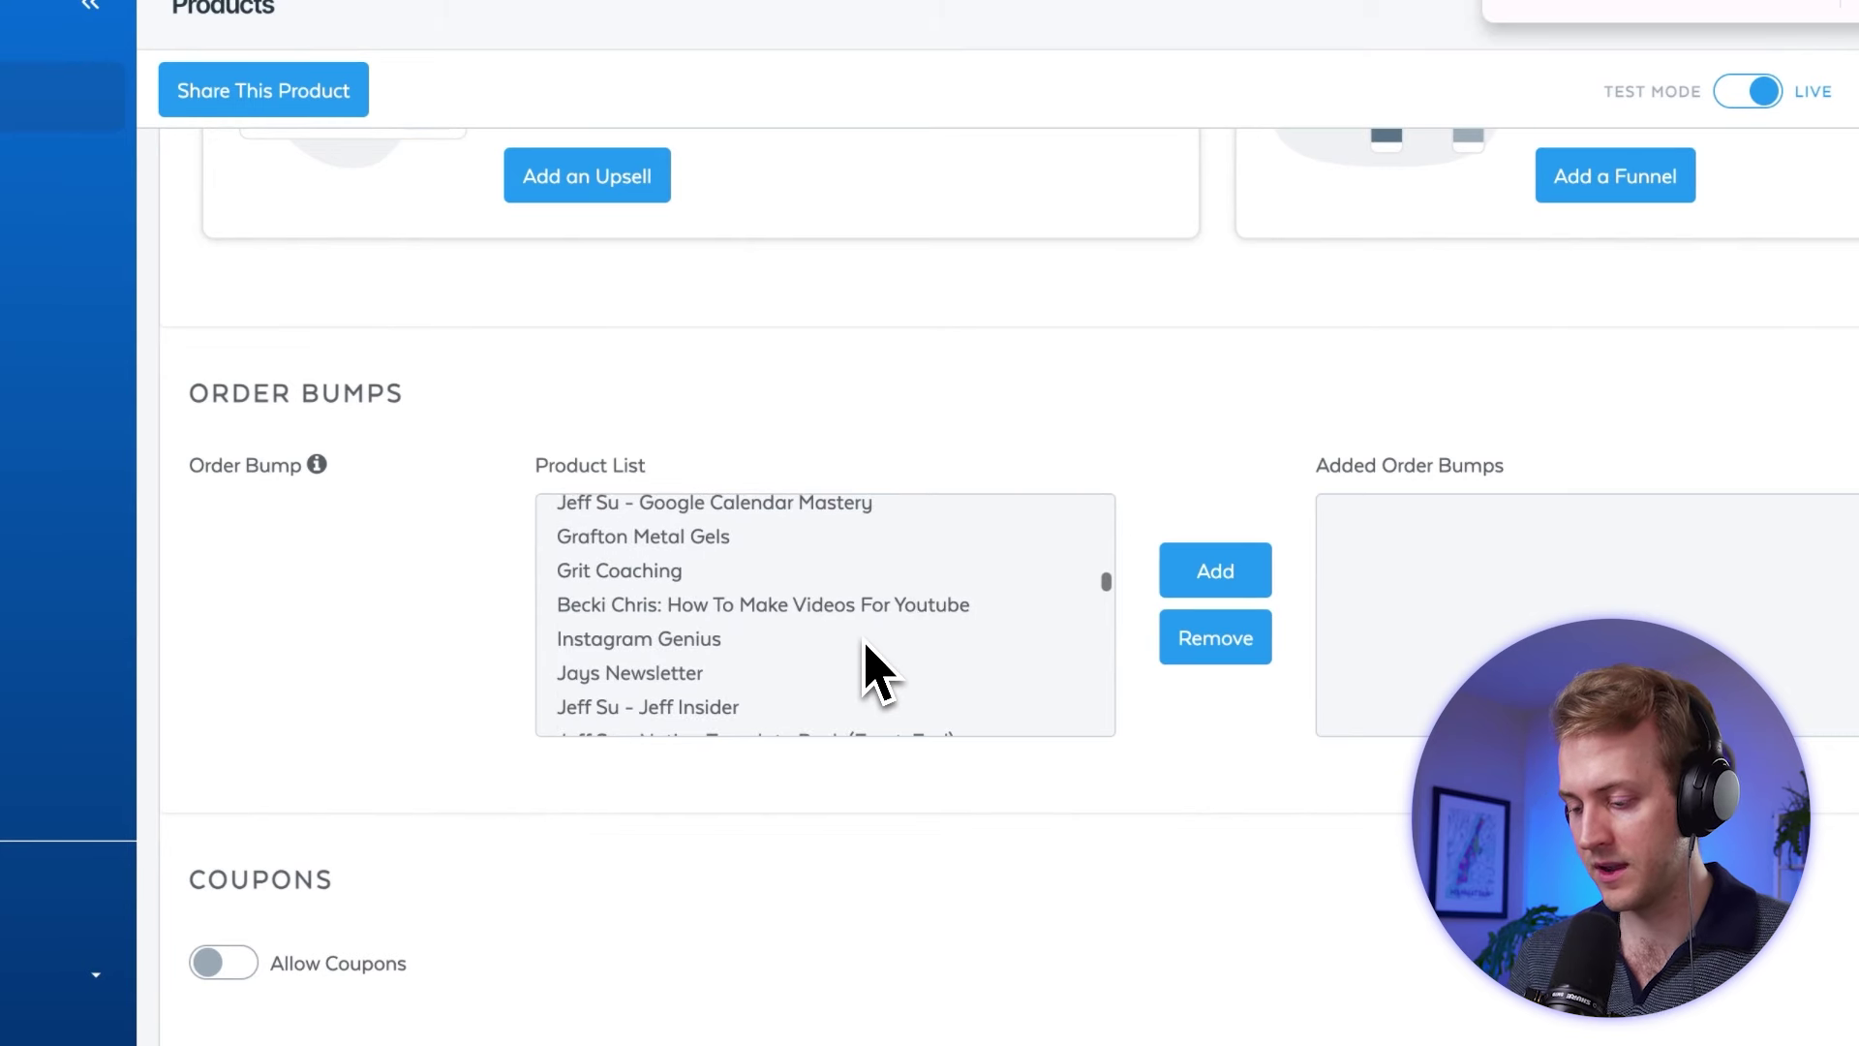
pyautogui.write('or')
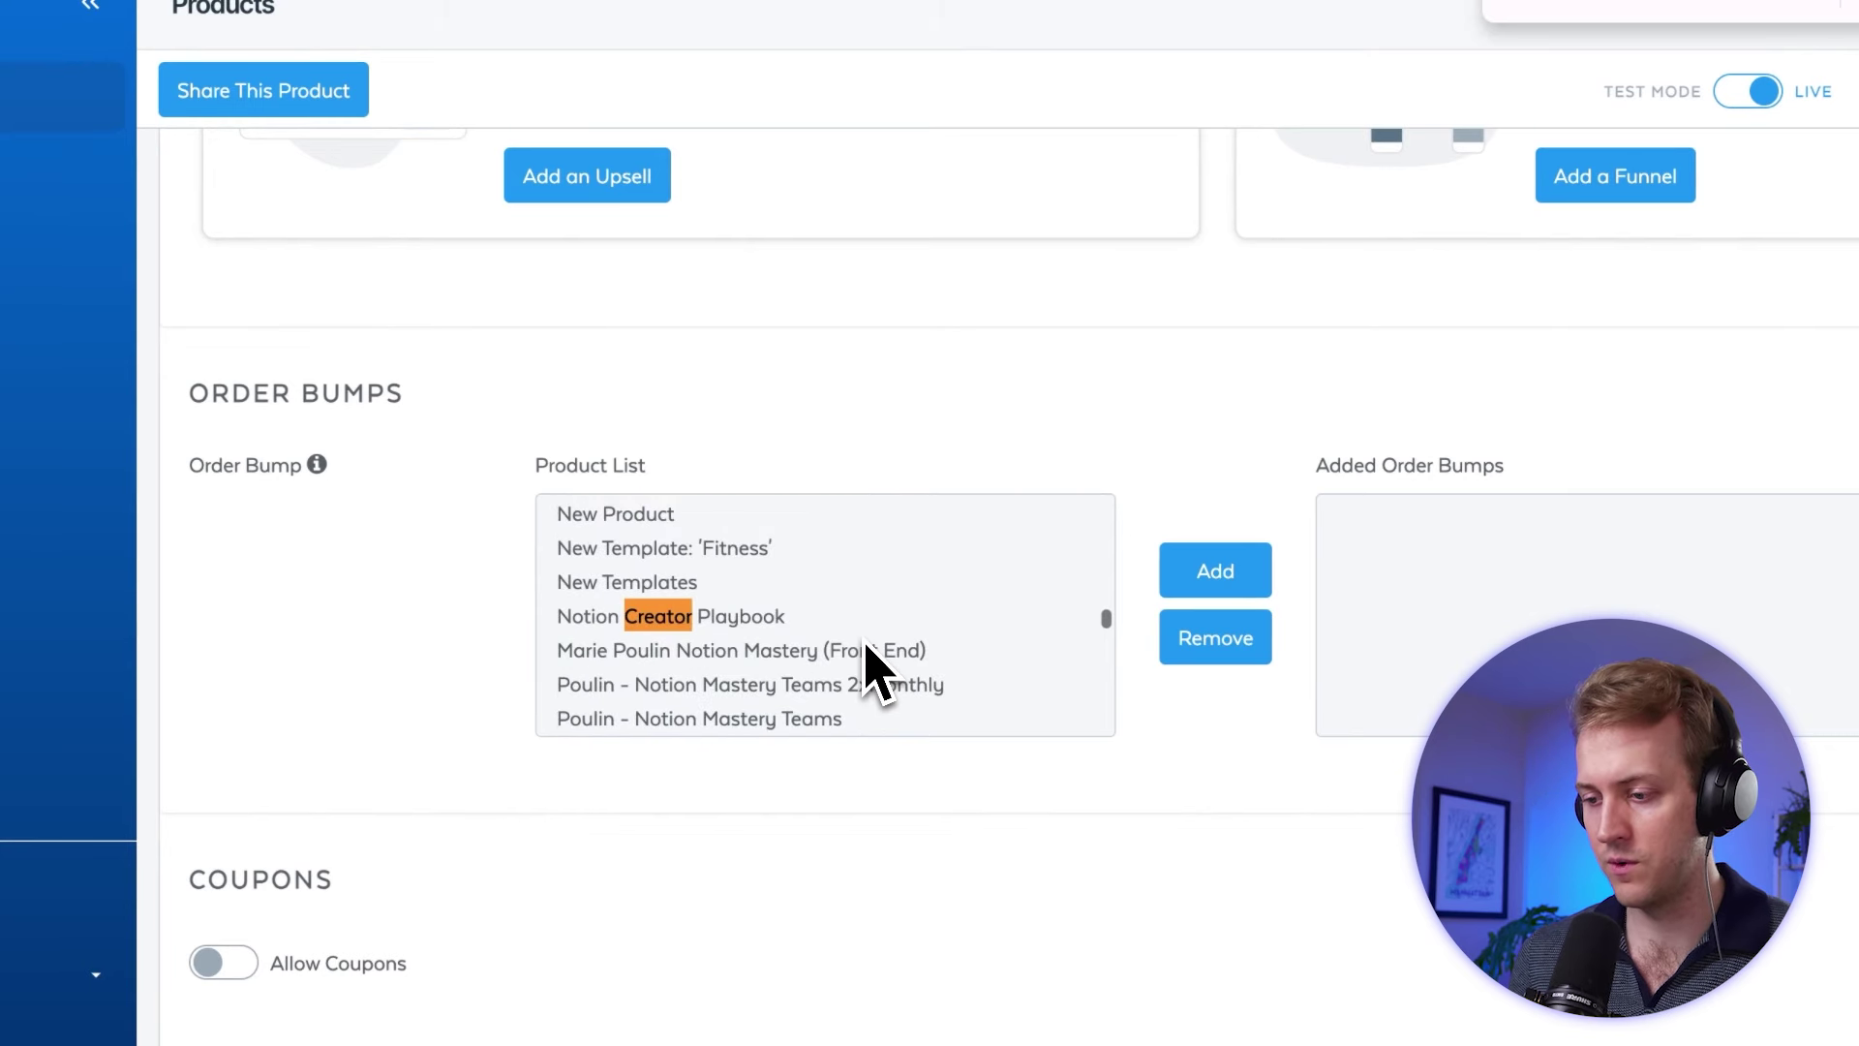
pyautogui.click(711, 618)
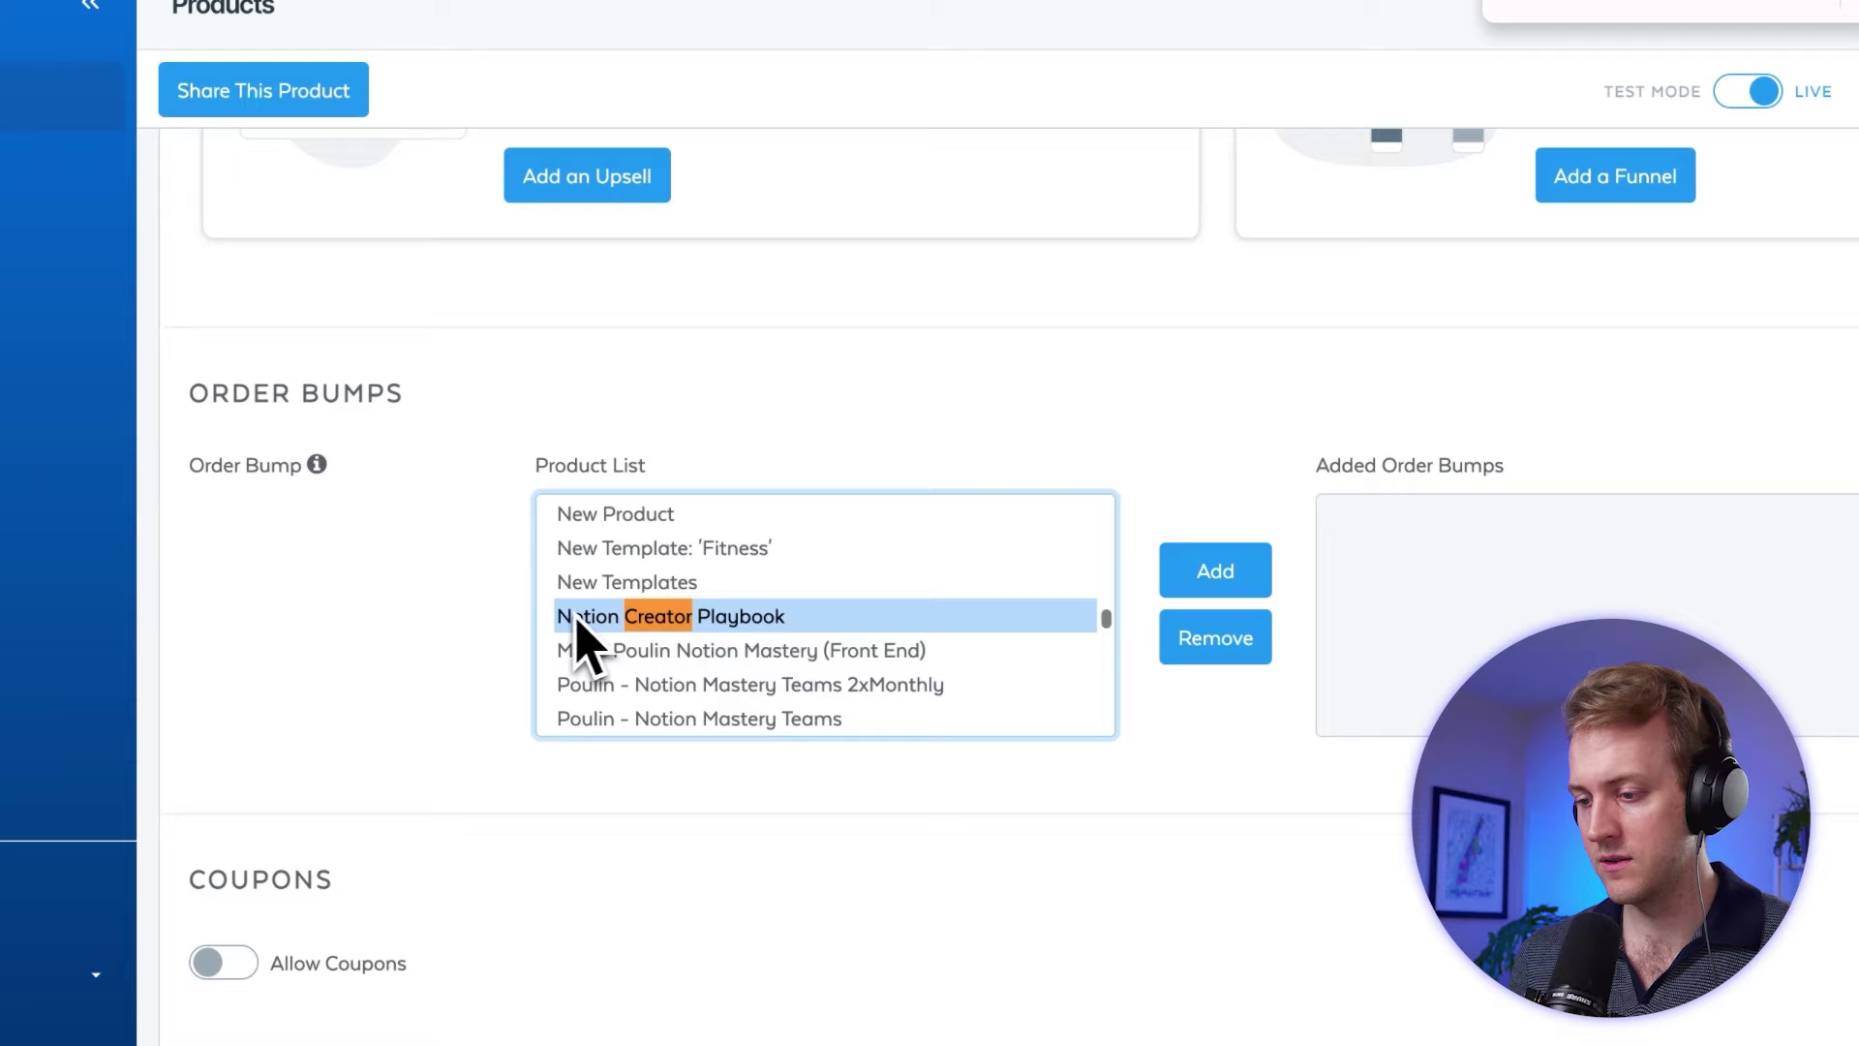
pyautogui.click(1221, 572)
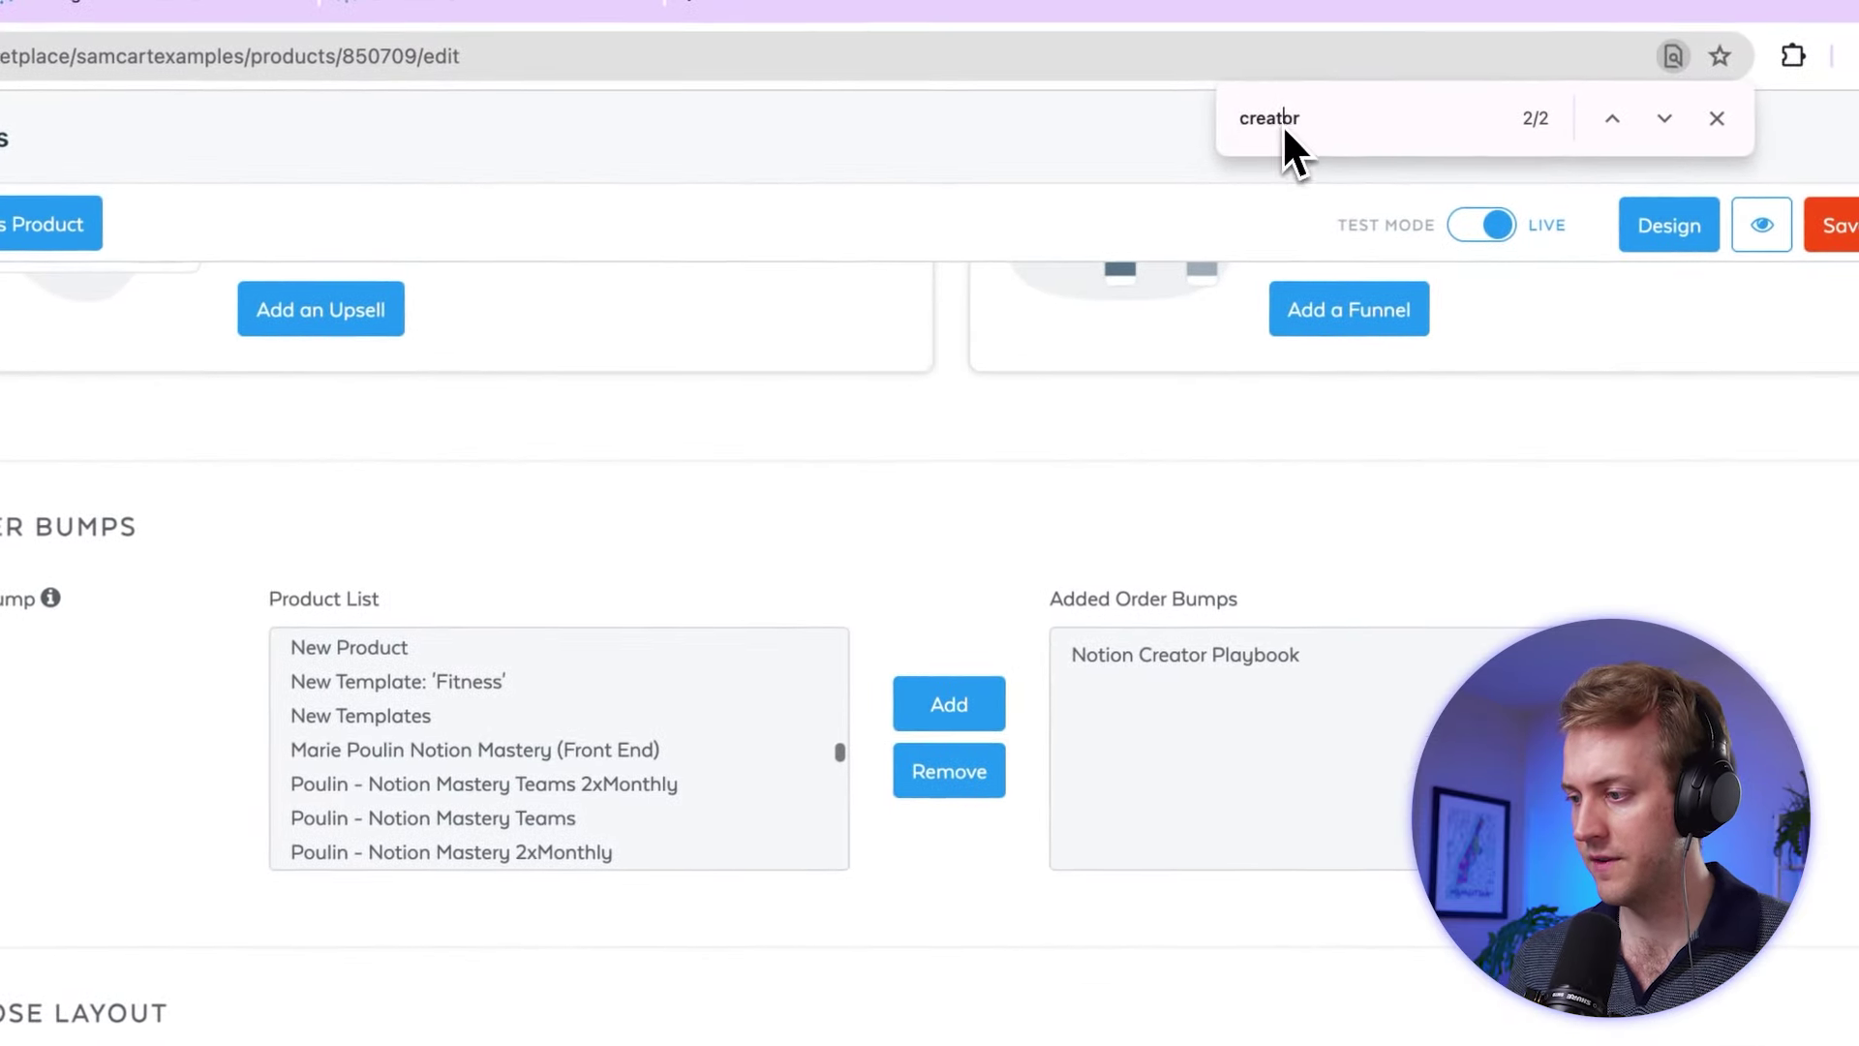
# Search 'second' and add Notion - Second Brain as an order bump
pyautogui.doubleClick(1554, 0)
pyautogui.write('second')
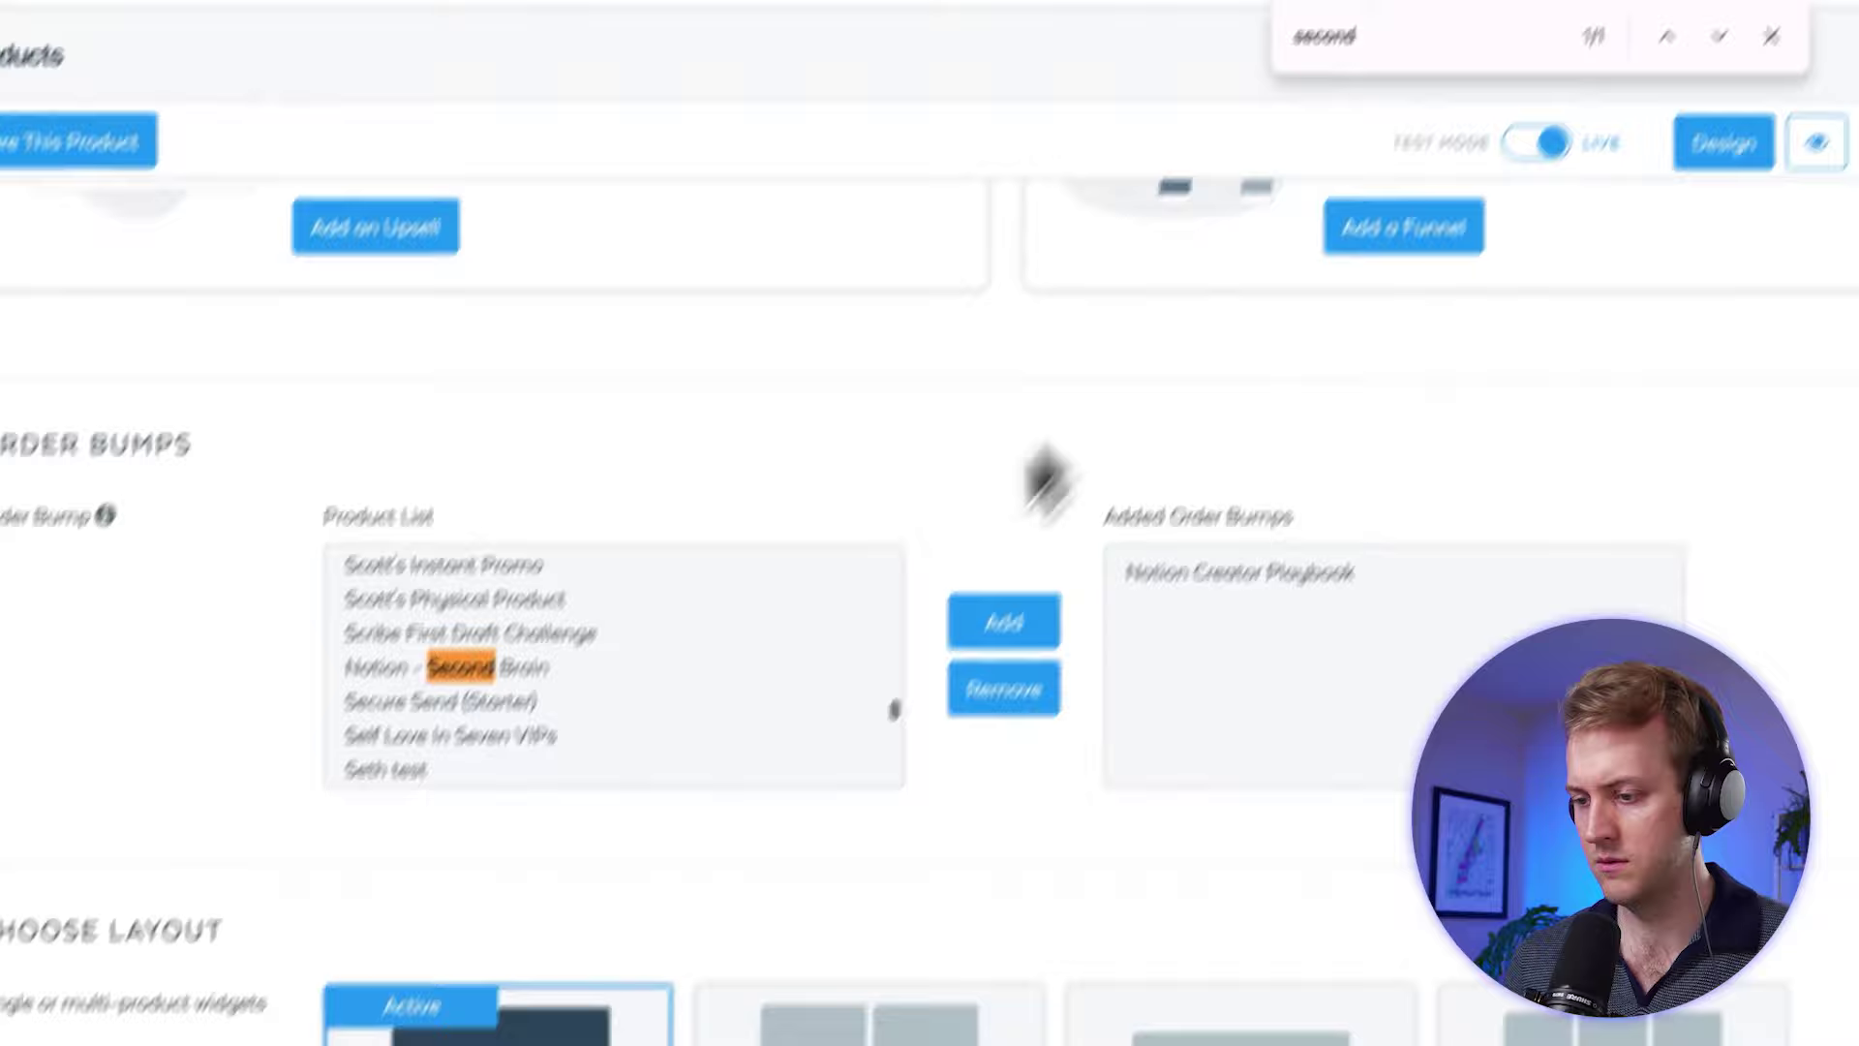
pyautogui.click(668, 558)
pyautogui.click(1096, 503)
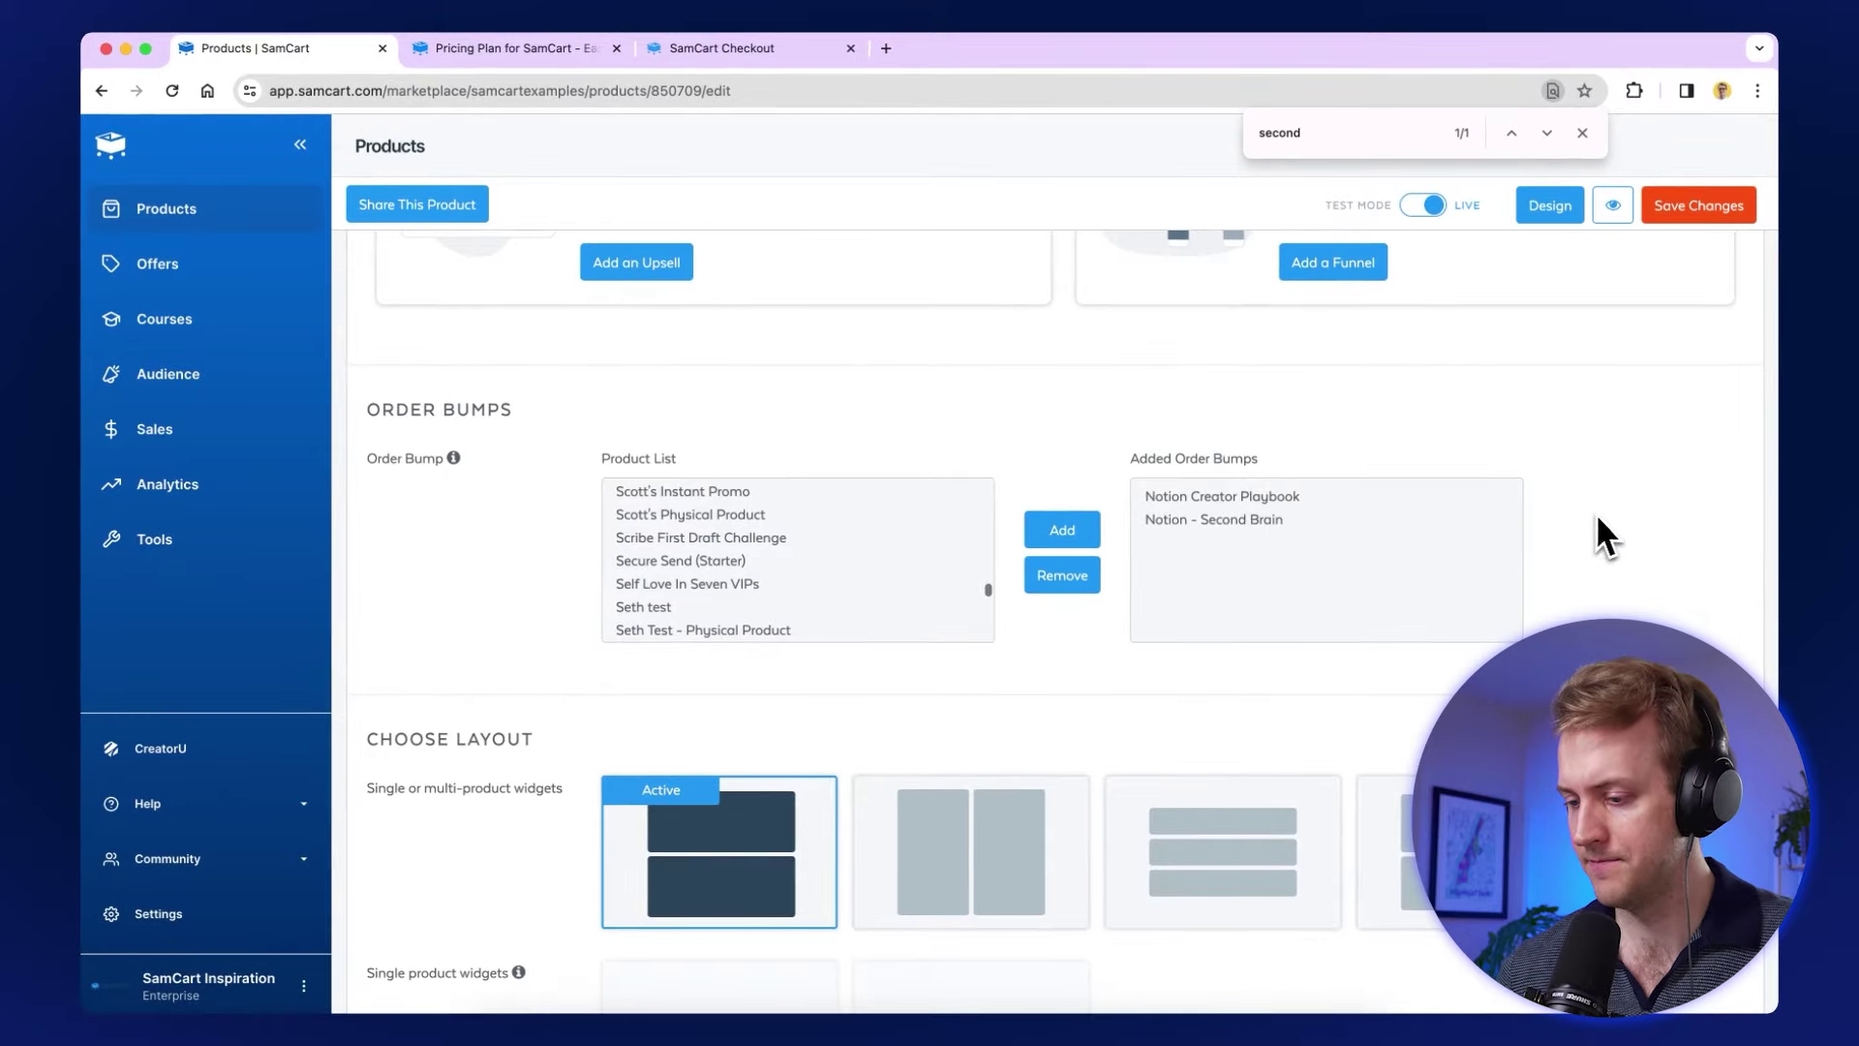
pyautogui.scroll(-4, 1602, 515)
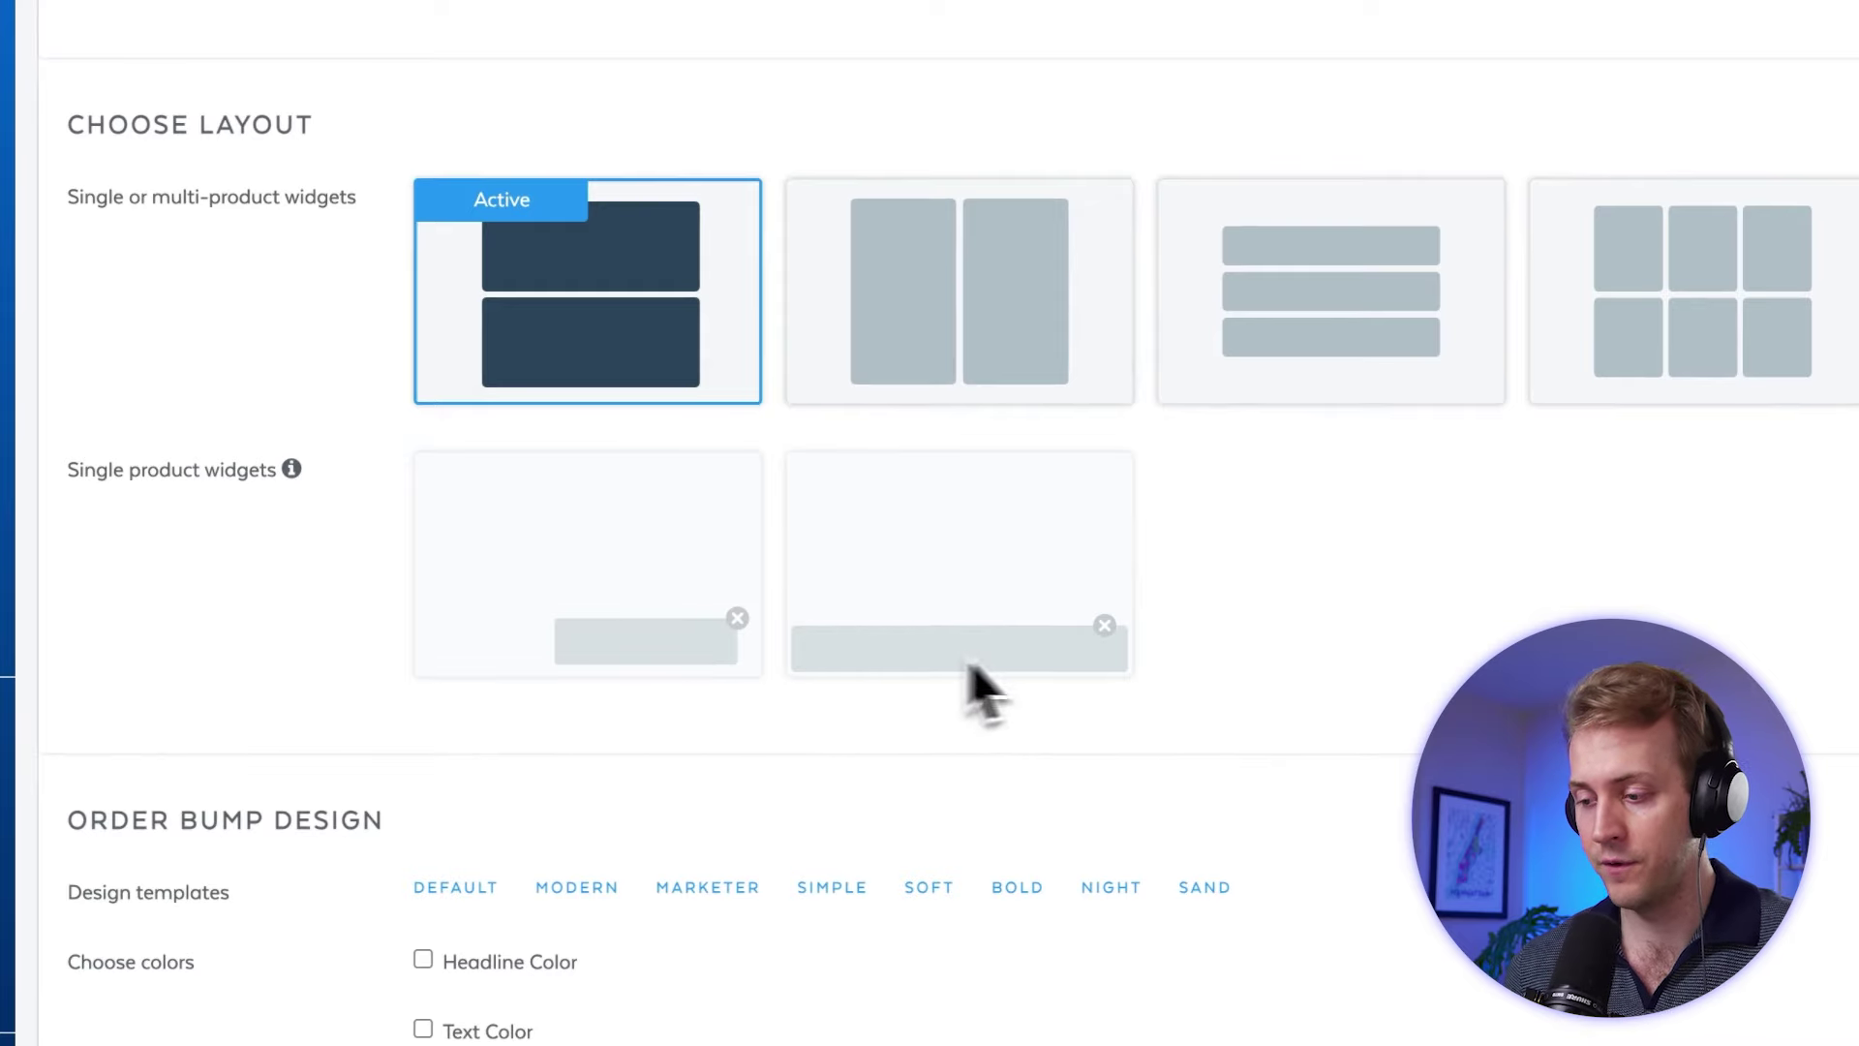
pyautogui.scroll(-7, 1443, 608)
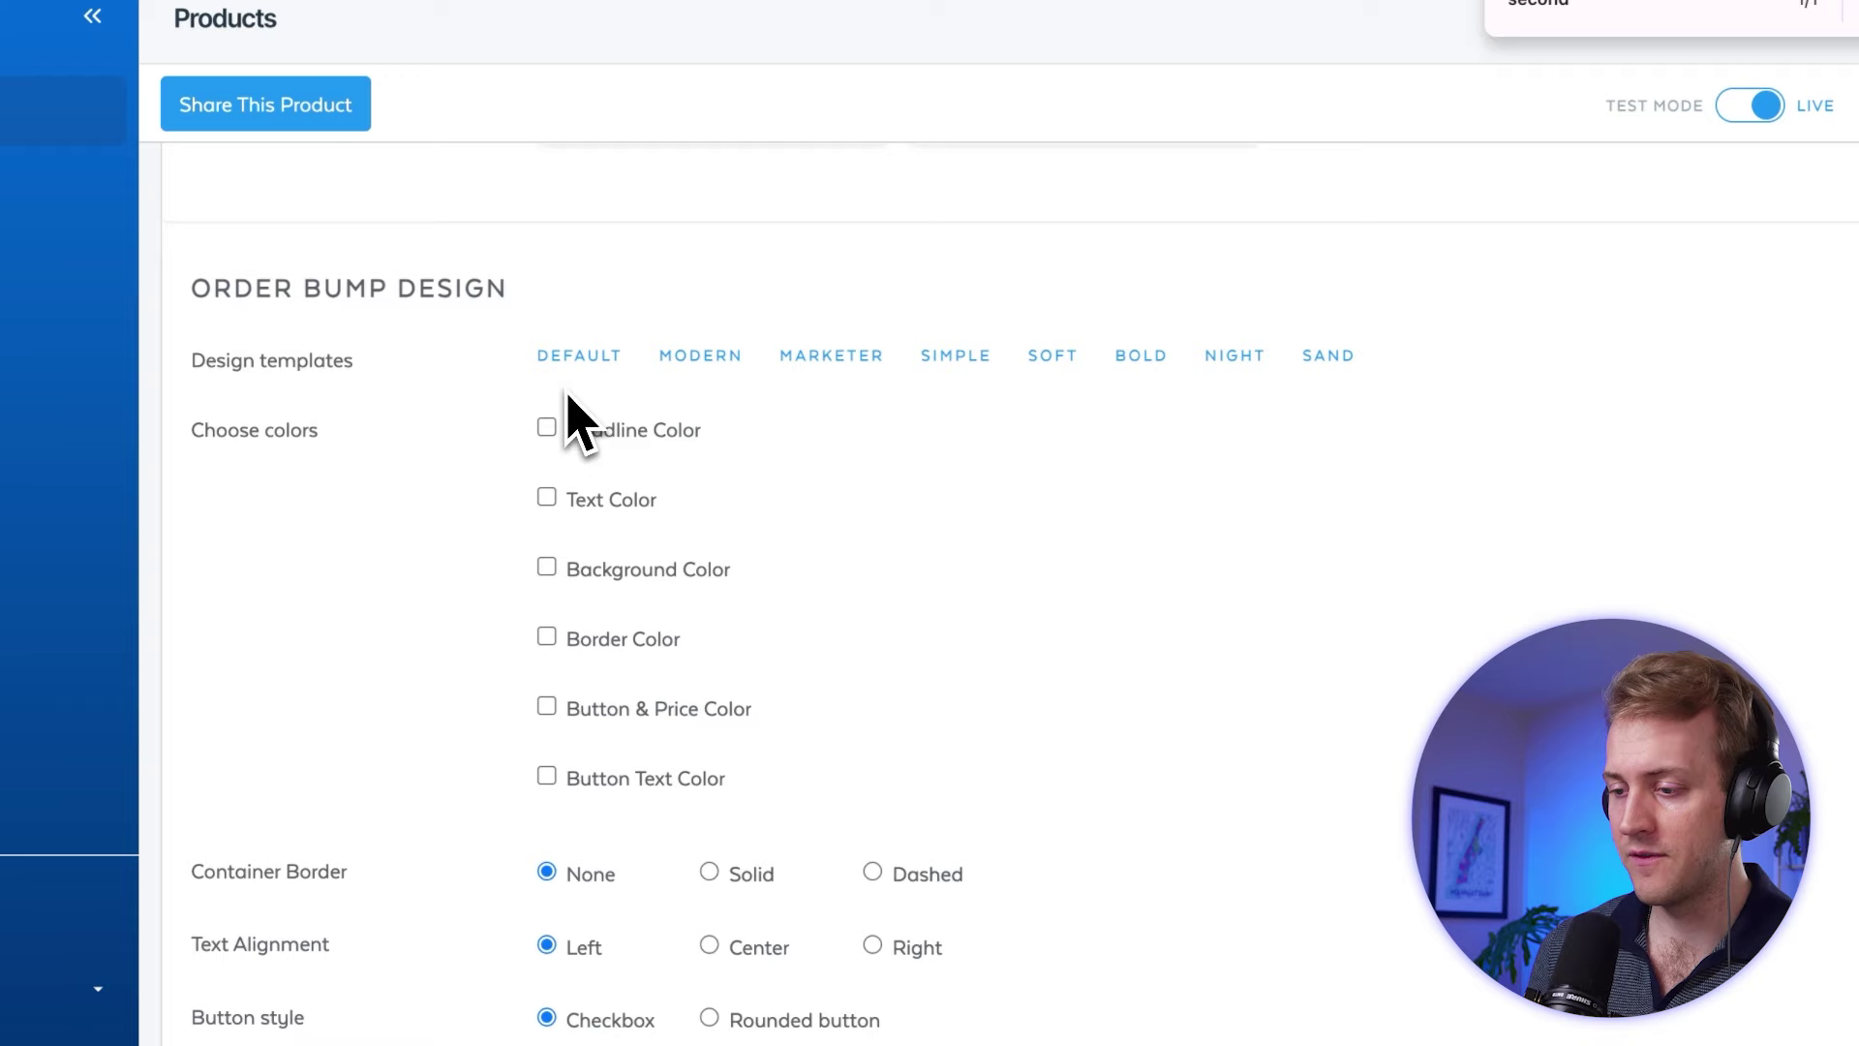
# Try the order bump design templates, settling on the SIMPLE blue and white design
pyautogui.click(573, 374)
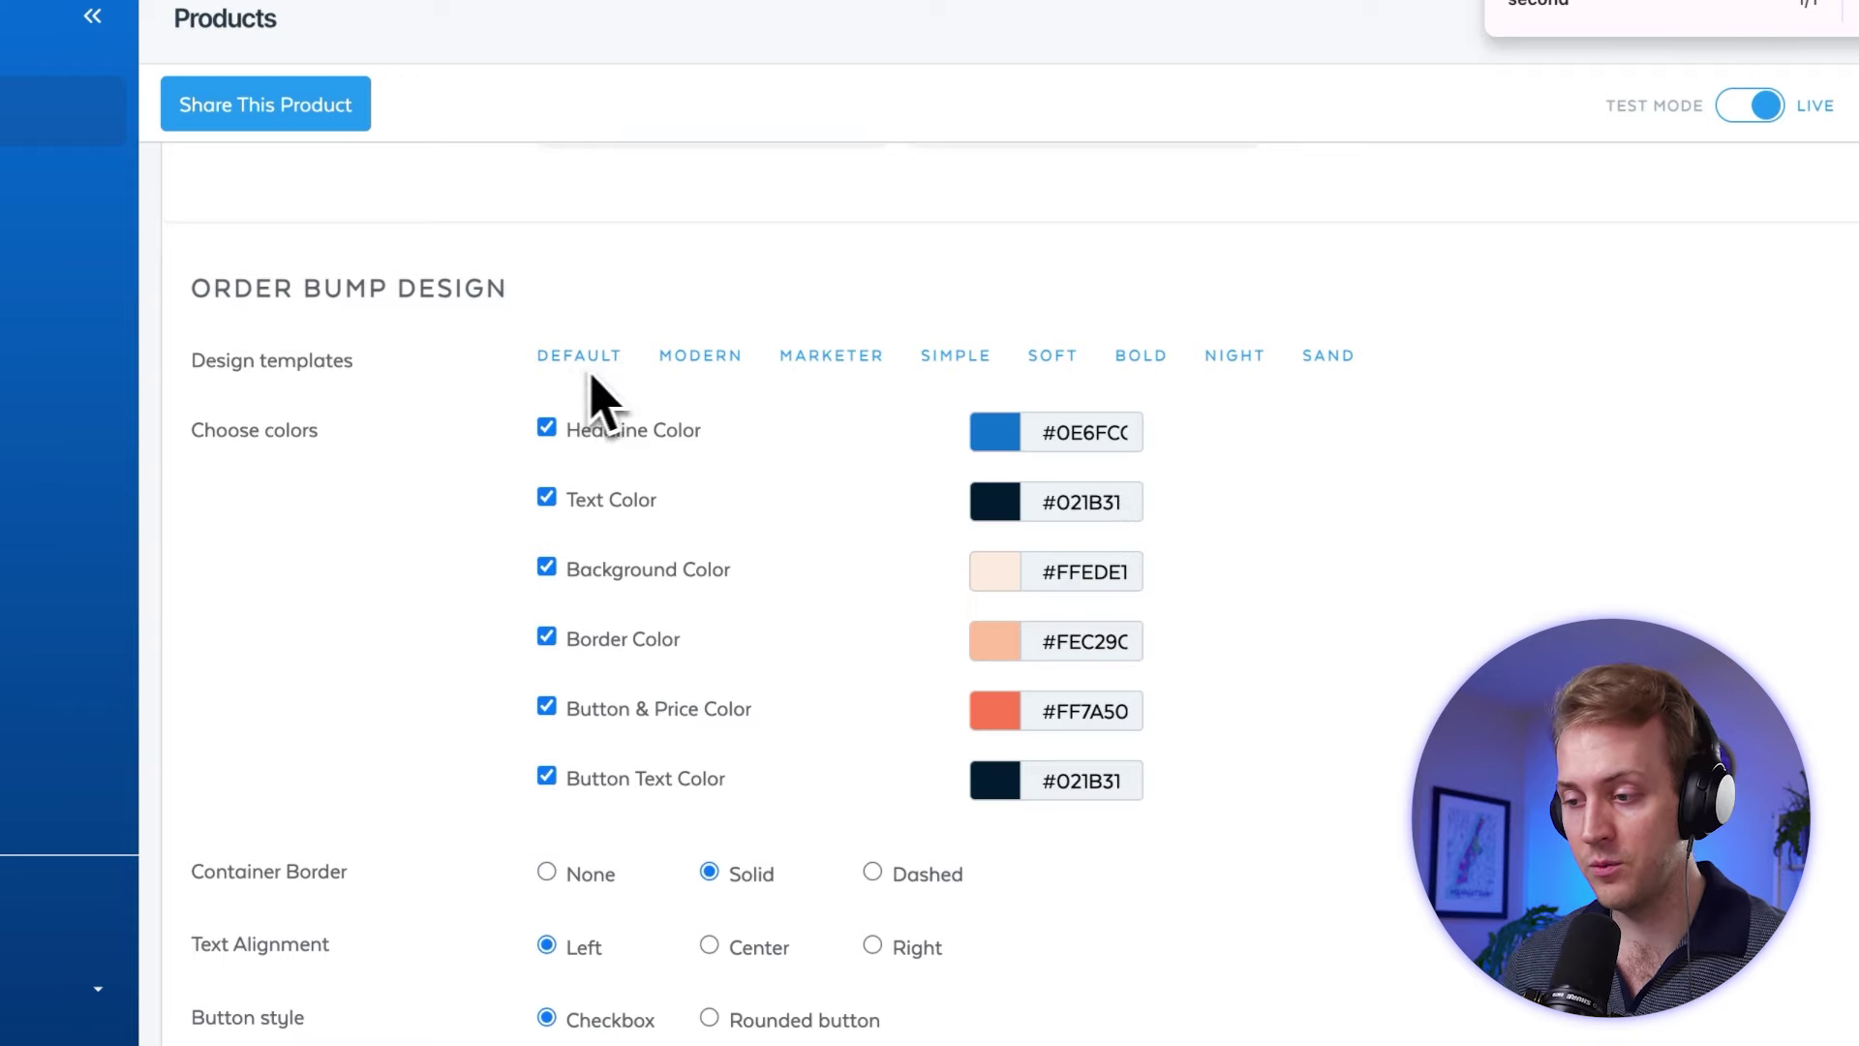
pyautogui.click(678, 366)
pyautogui.click(827, 368)
pyautogui.click(998, 367)
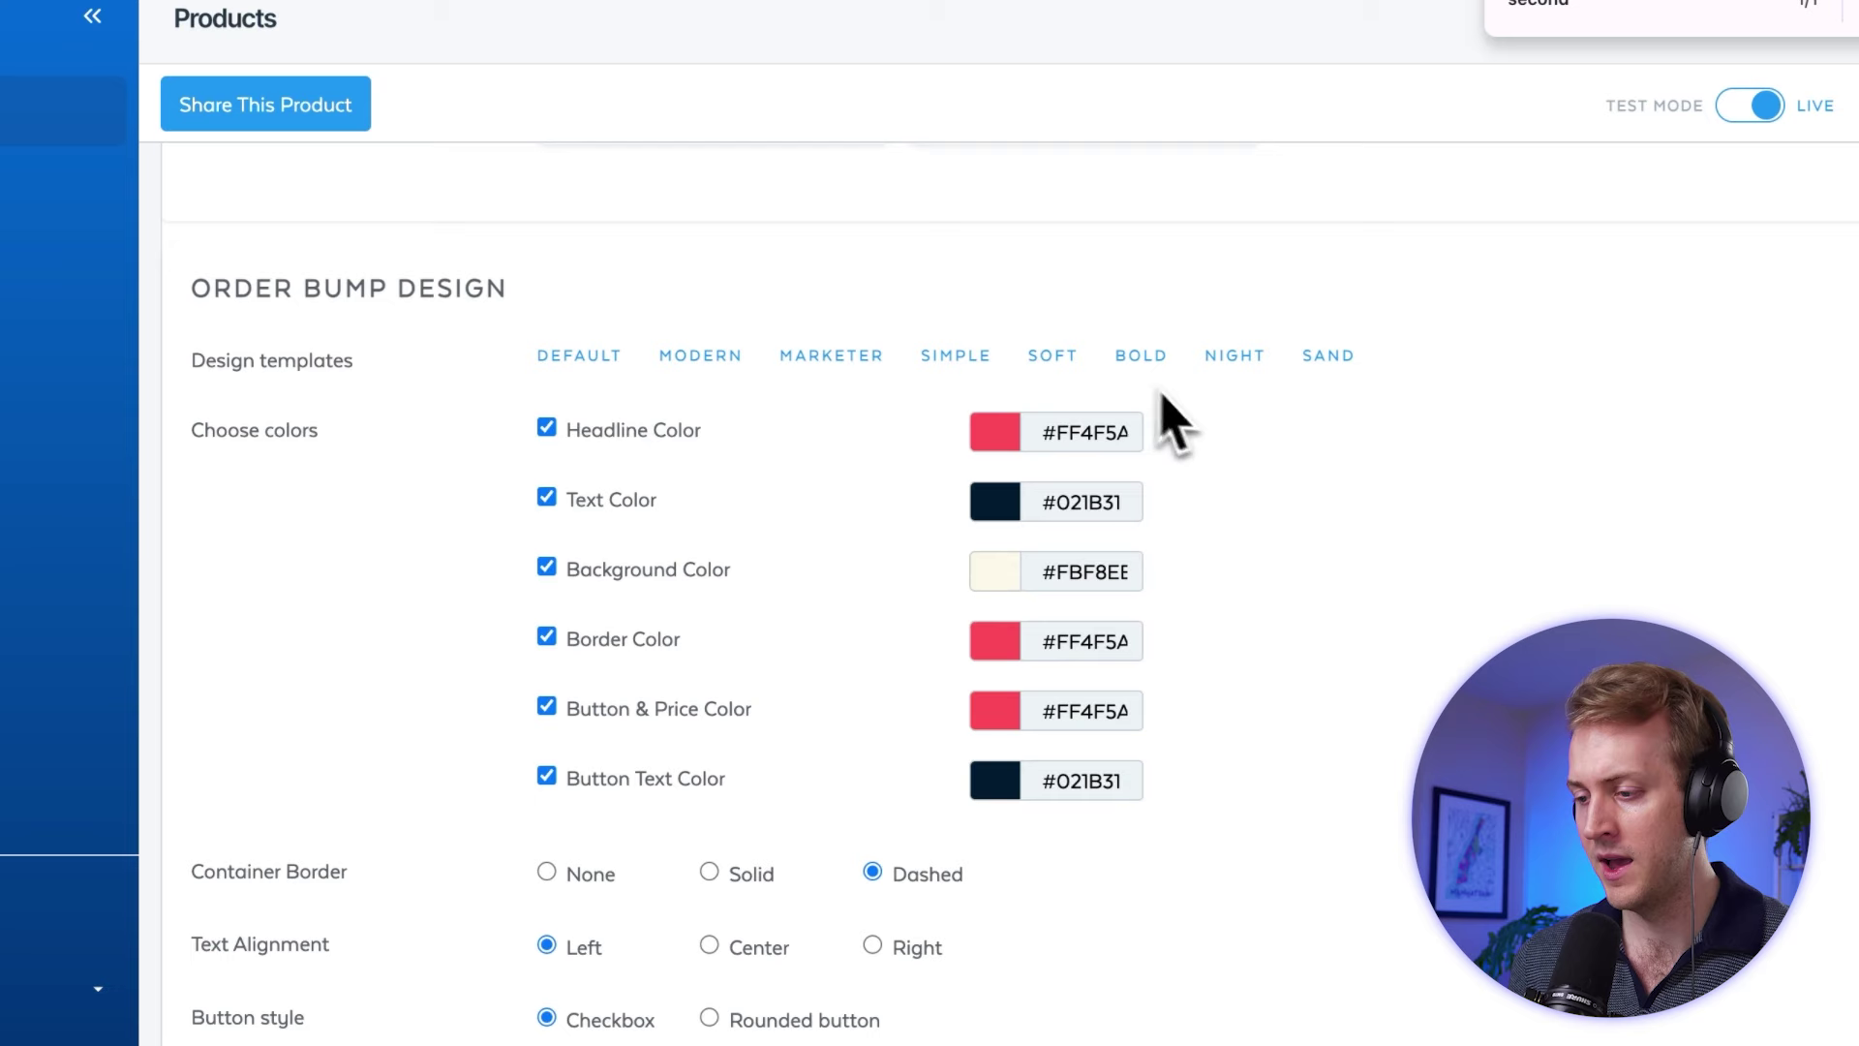
pyautogui.click(959, 360)
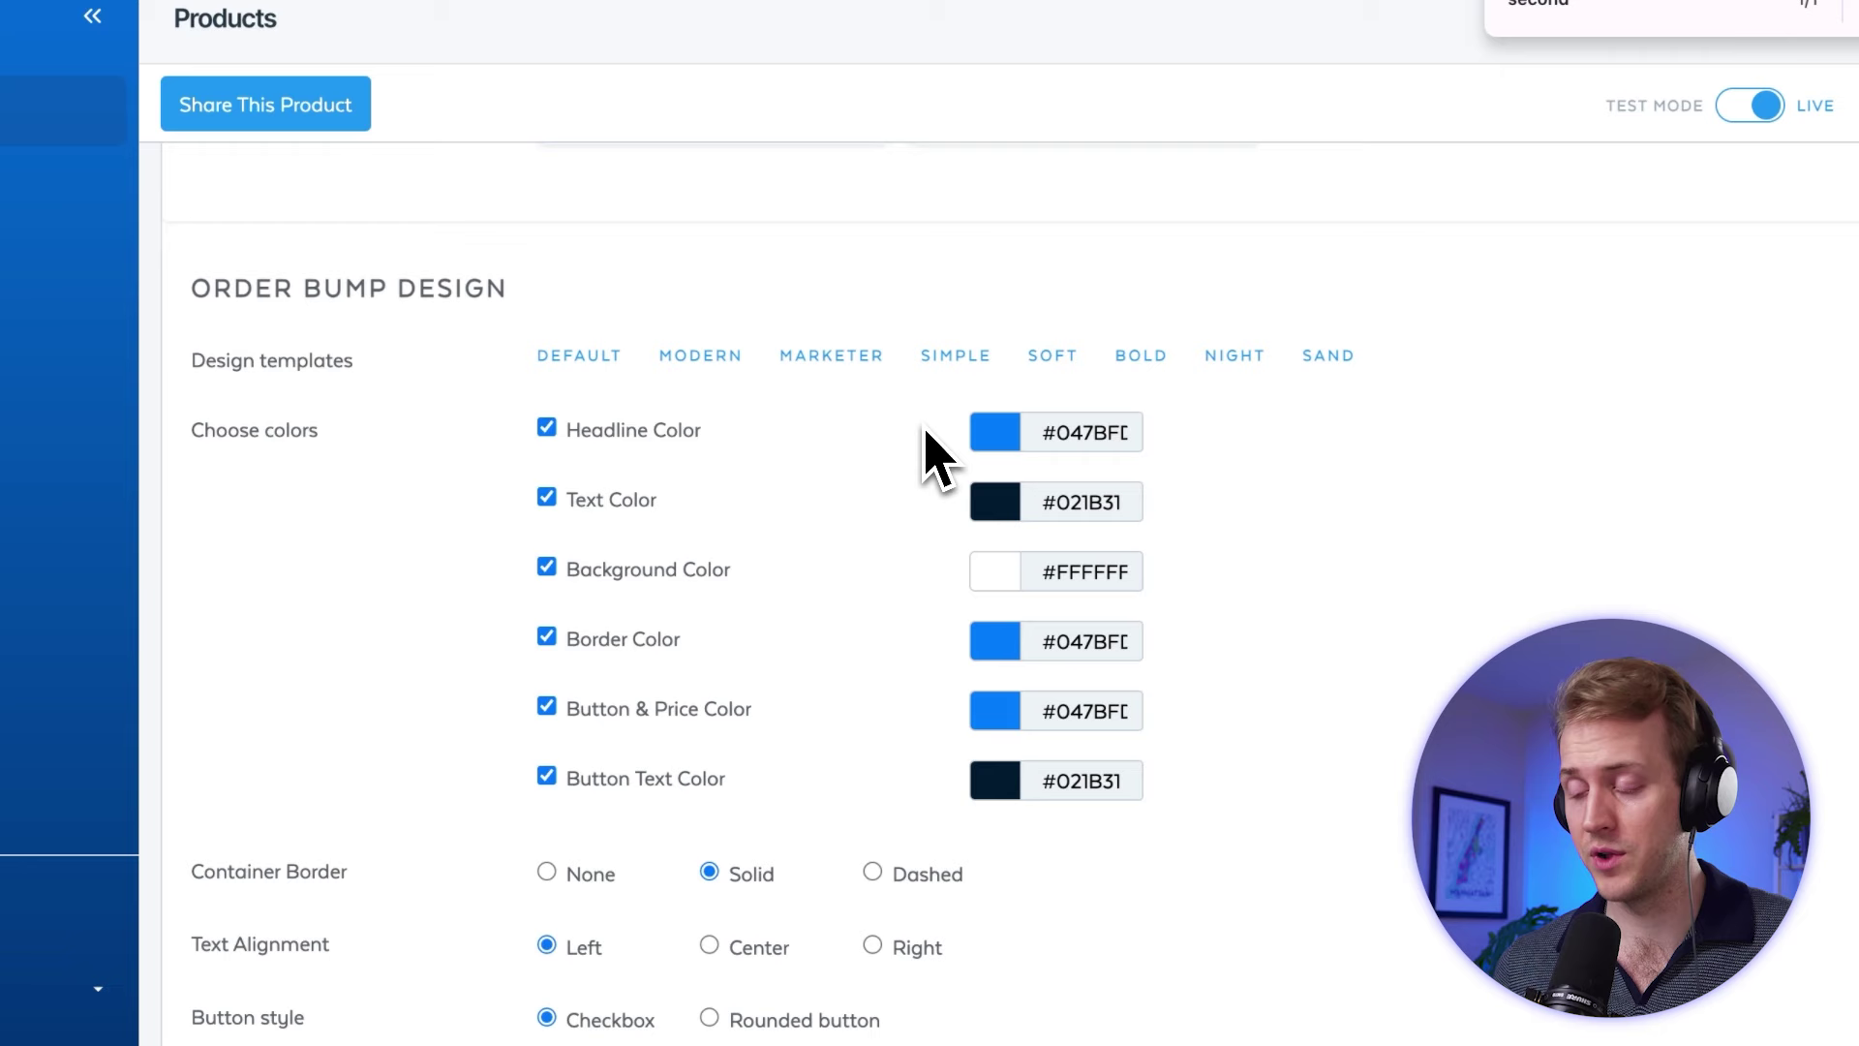
# Keep the custom headline colour and set the button text to 'Yes, I want this!'
pyautogui.scroll(-1, 900, 450)
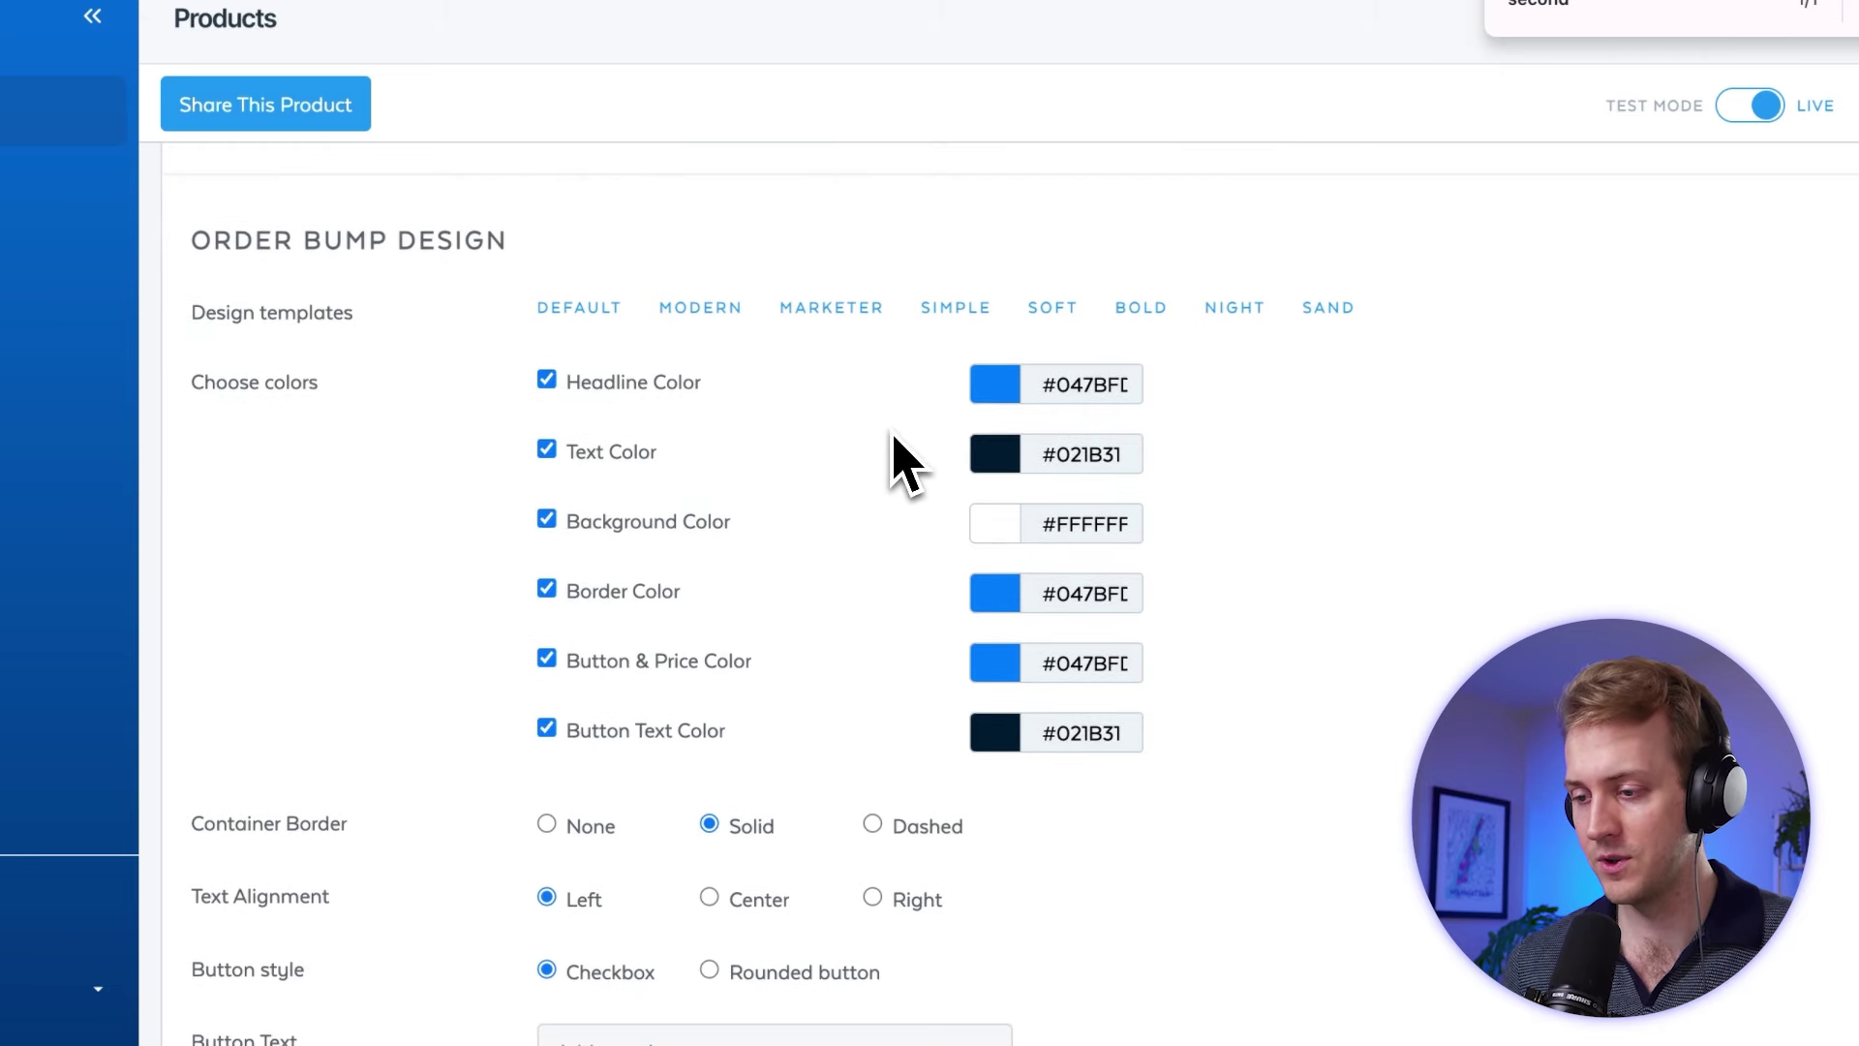
pyautogui.click(552, 387)
pyautogui.click(546, 383)
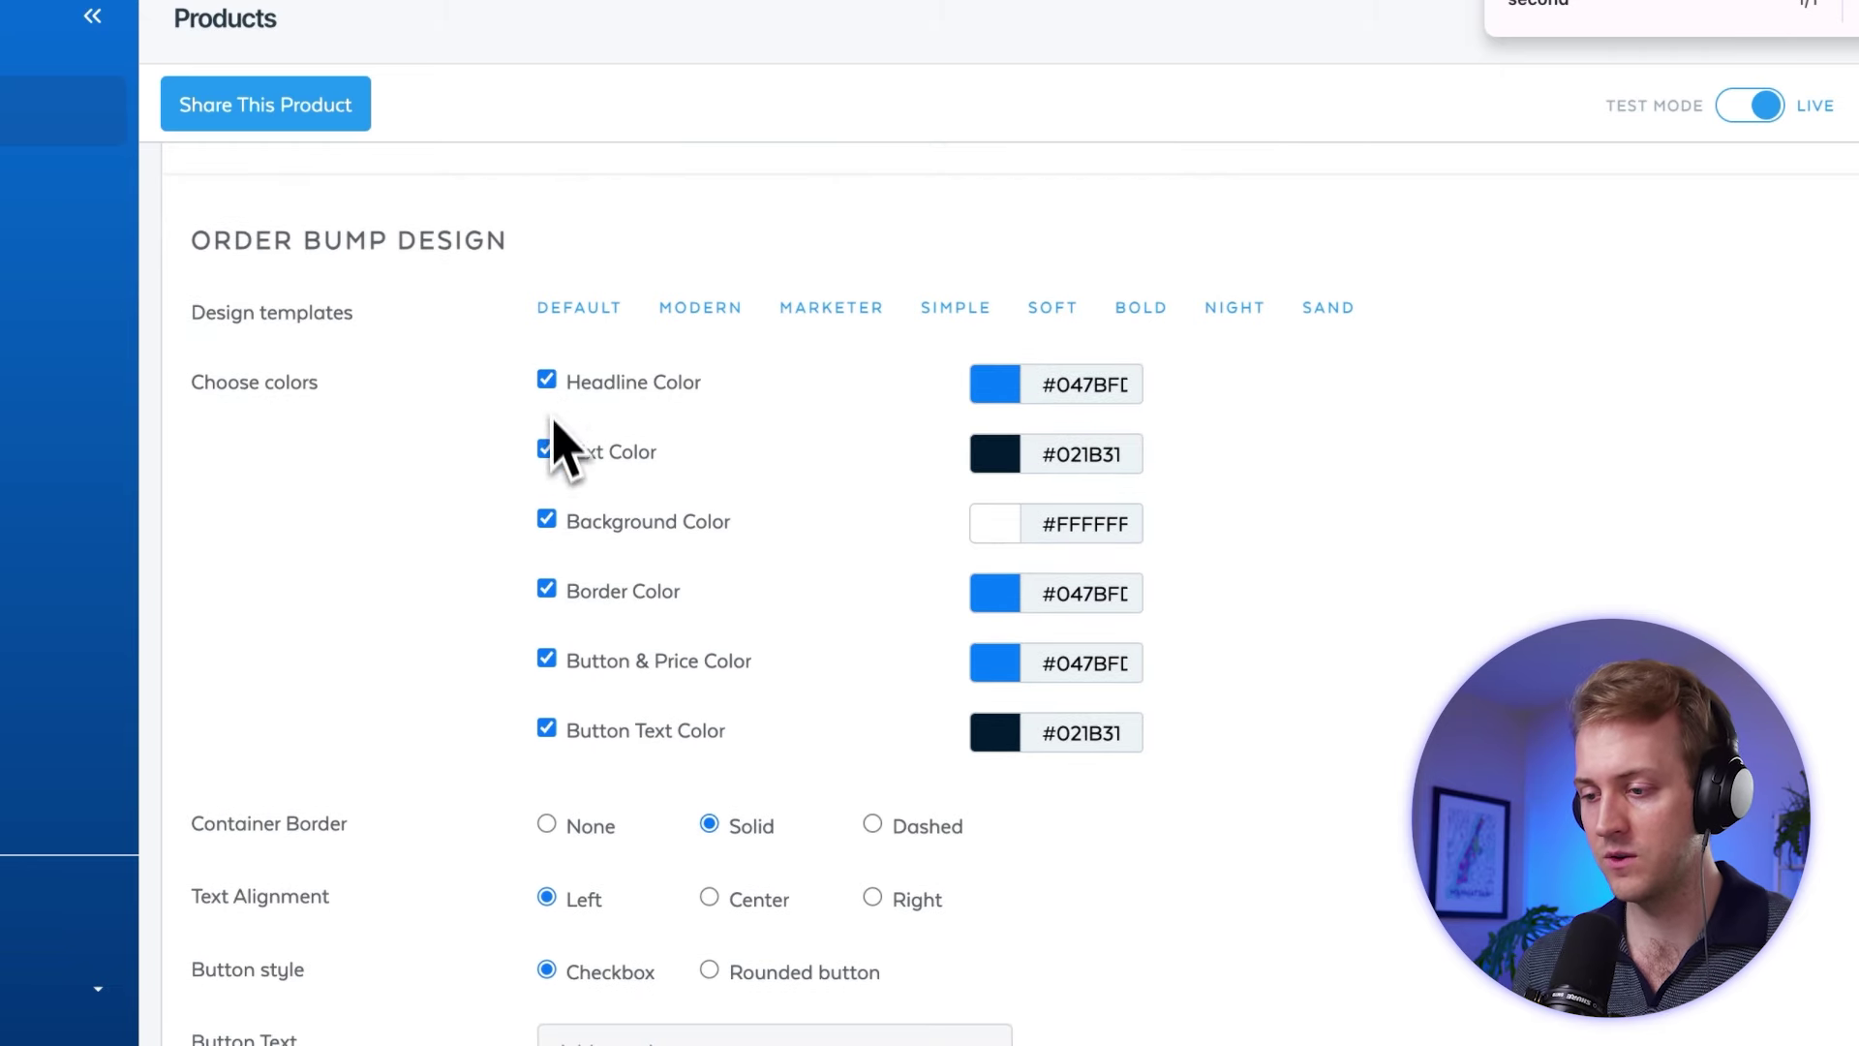
pyautogui.scroll(-2, 561, 551)
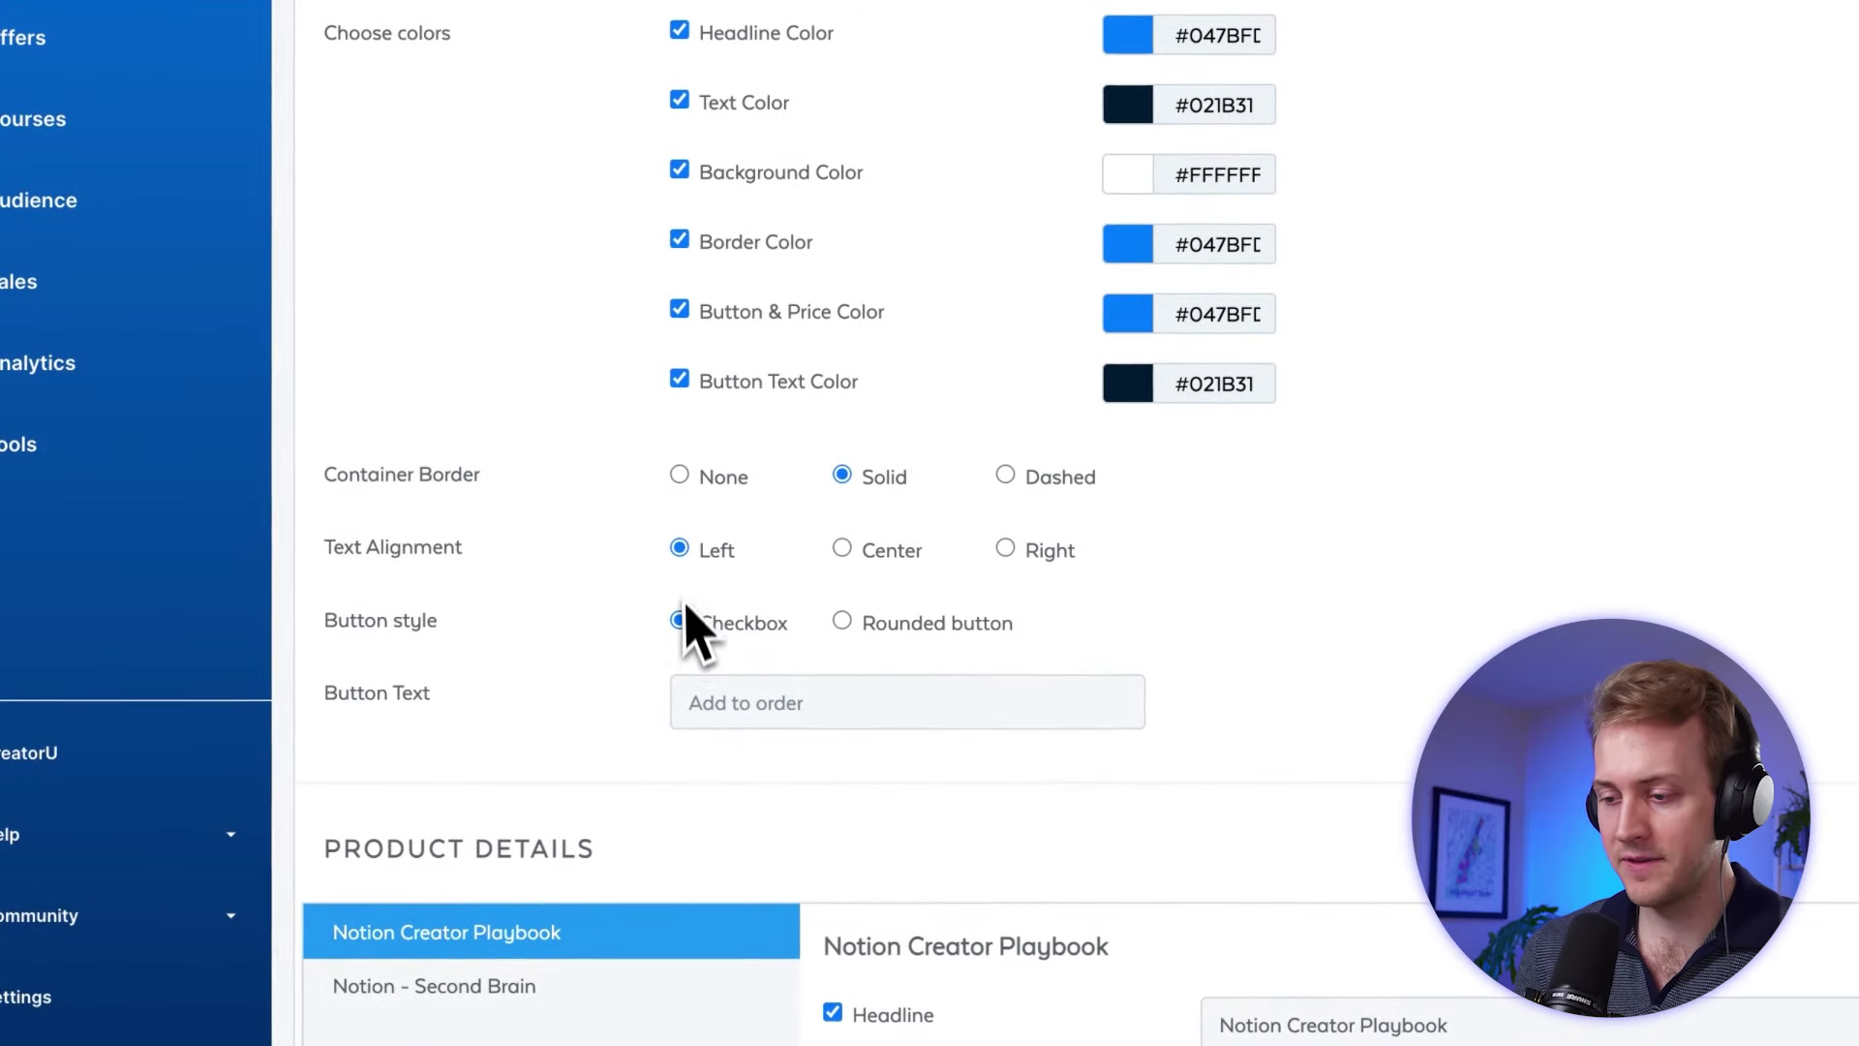
pyautogui.click(944, 689)
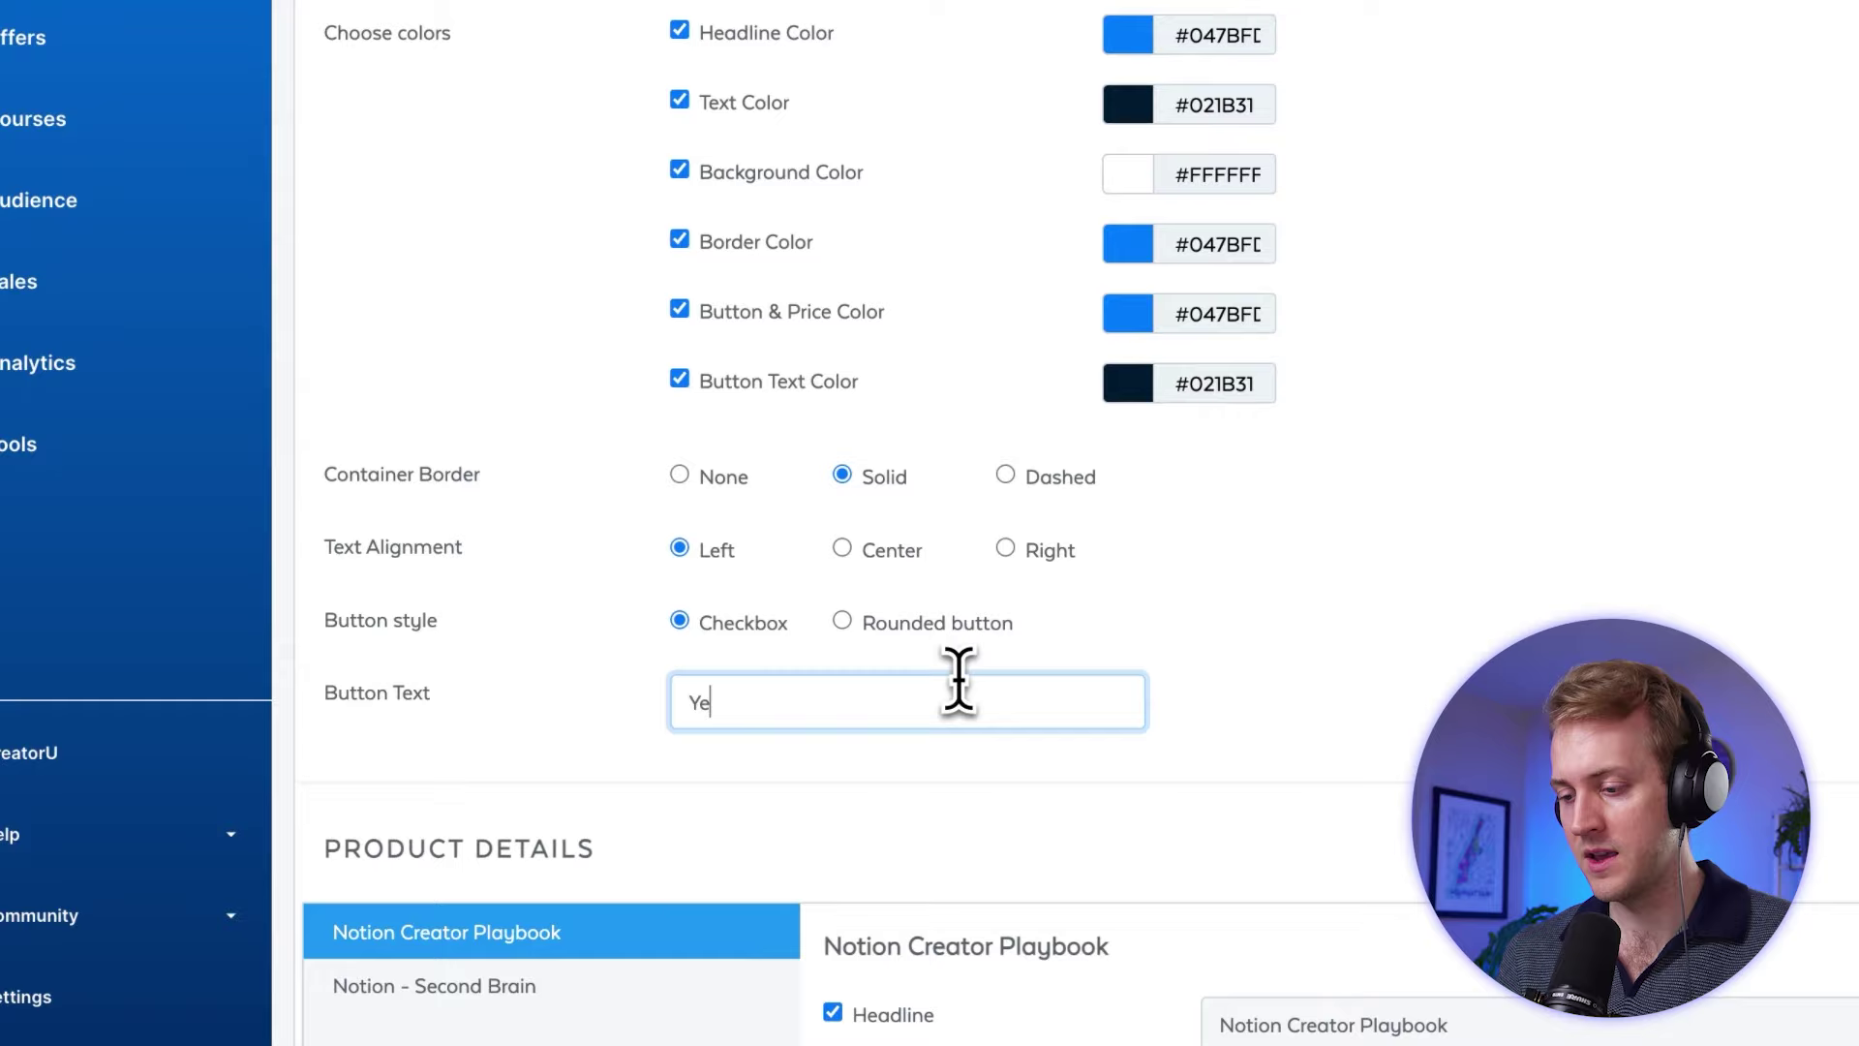
pyautogui.write('Yes, I want this!')
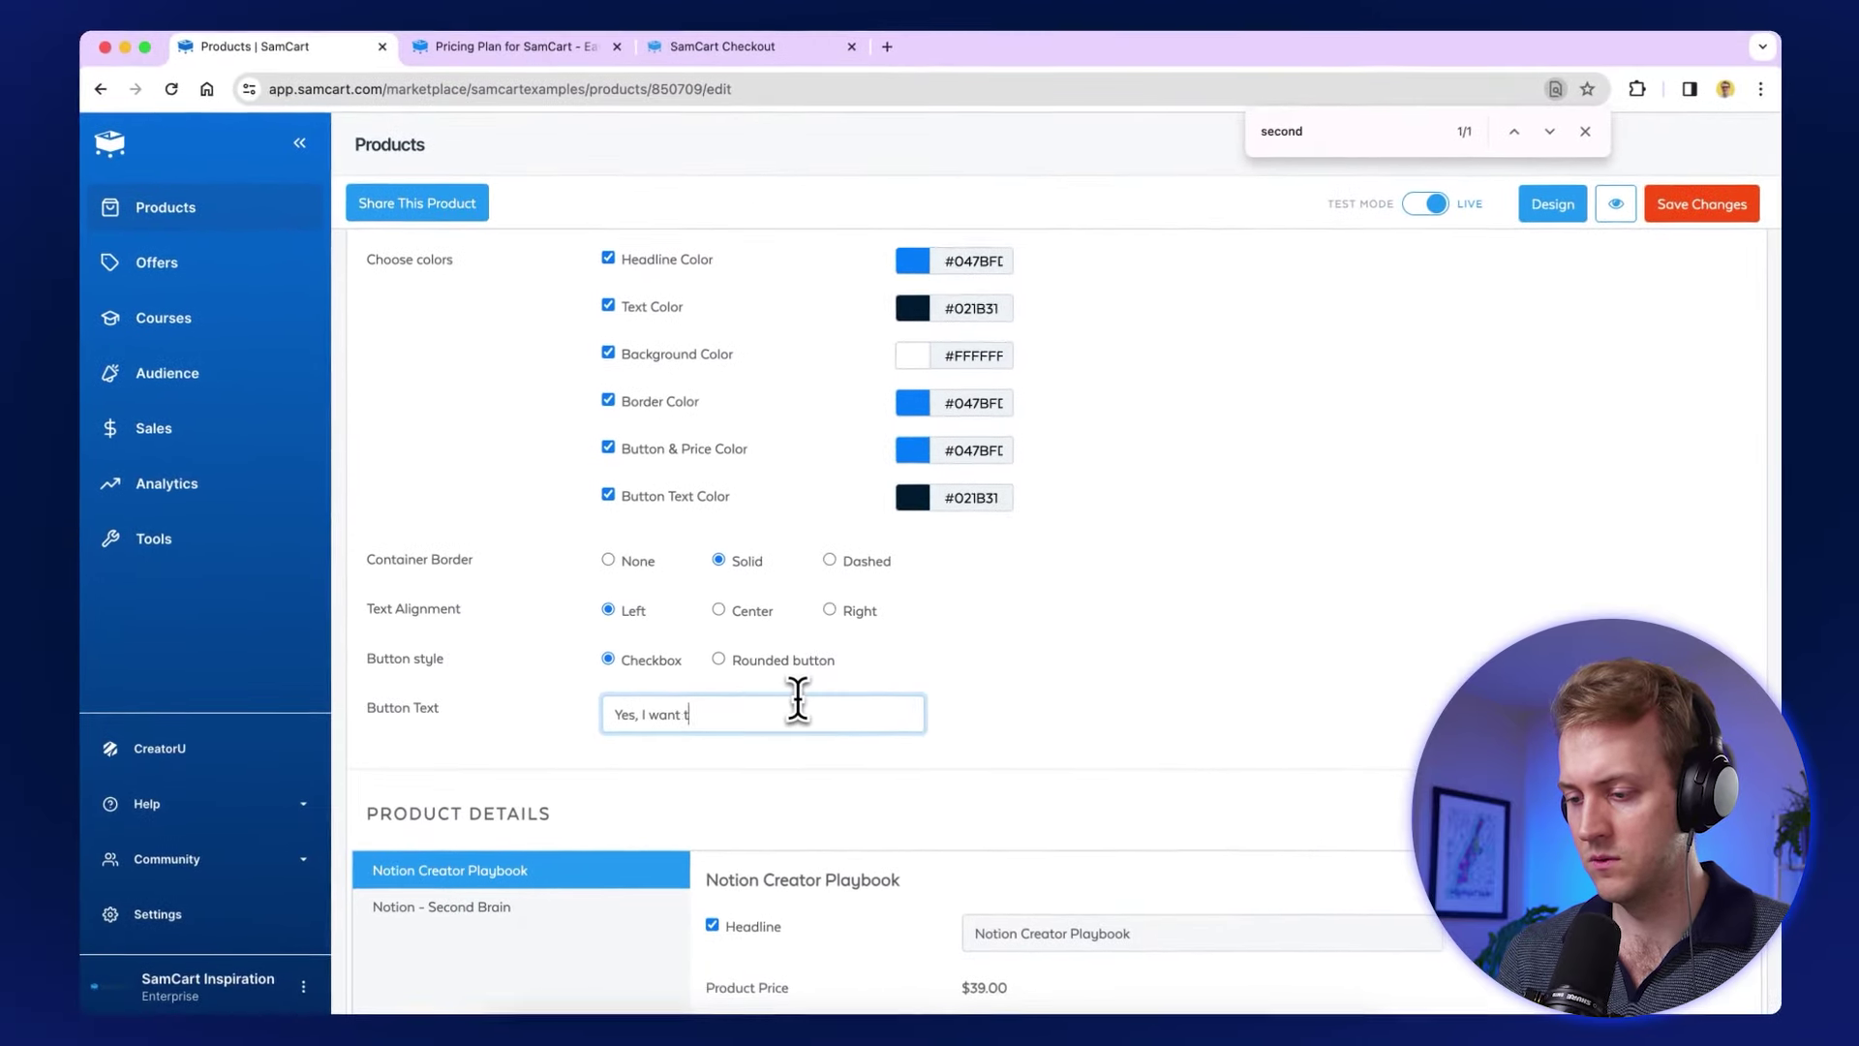
pyautogui.scroll(-6, 1200, 705)
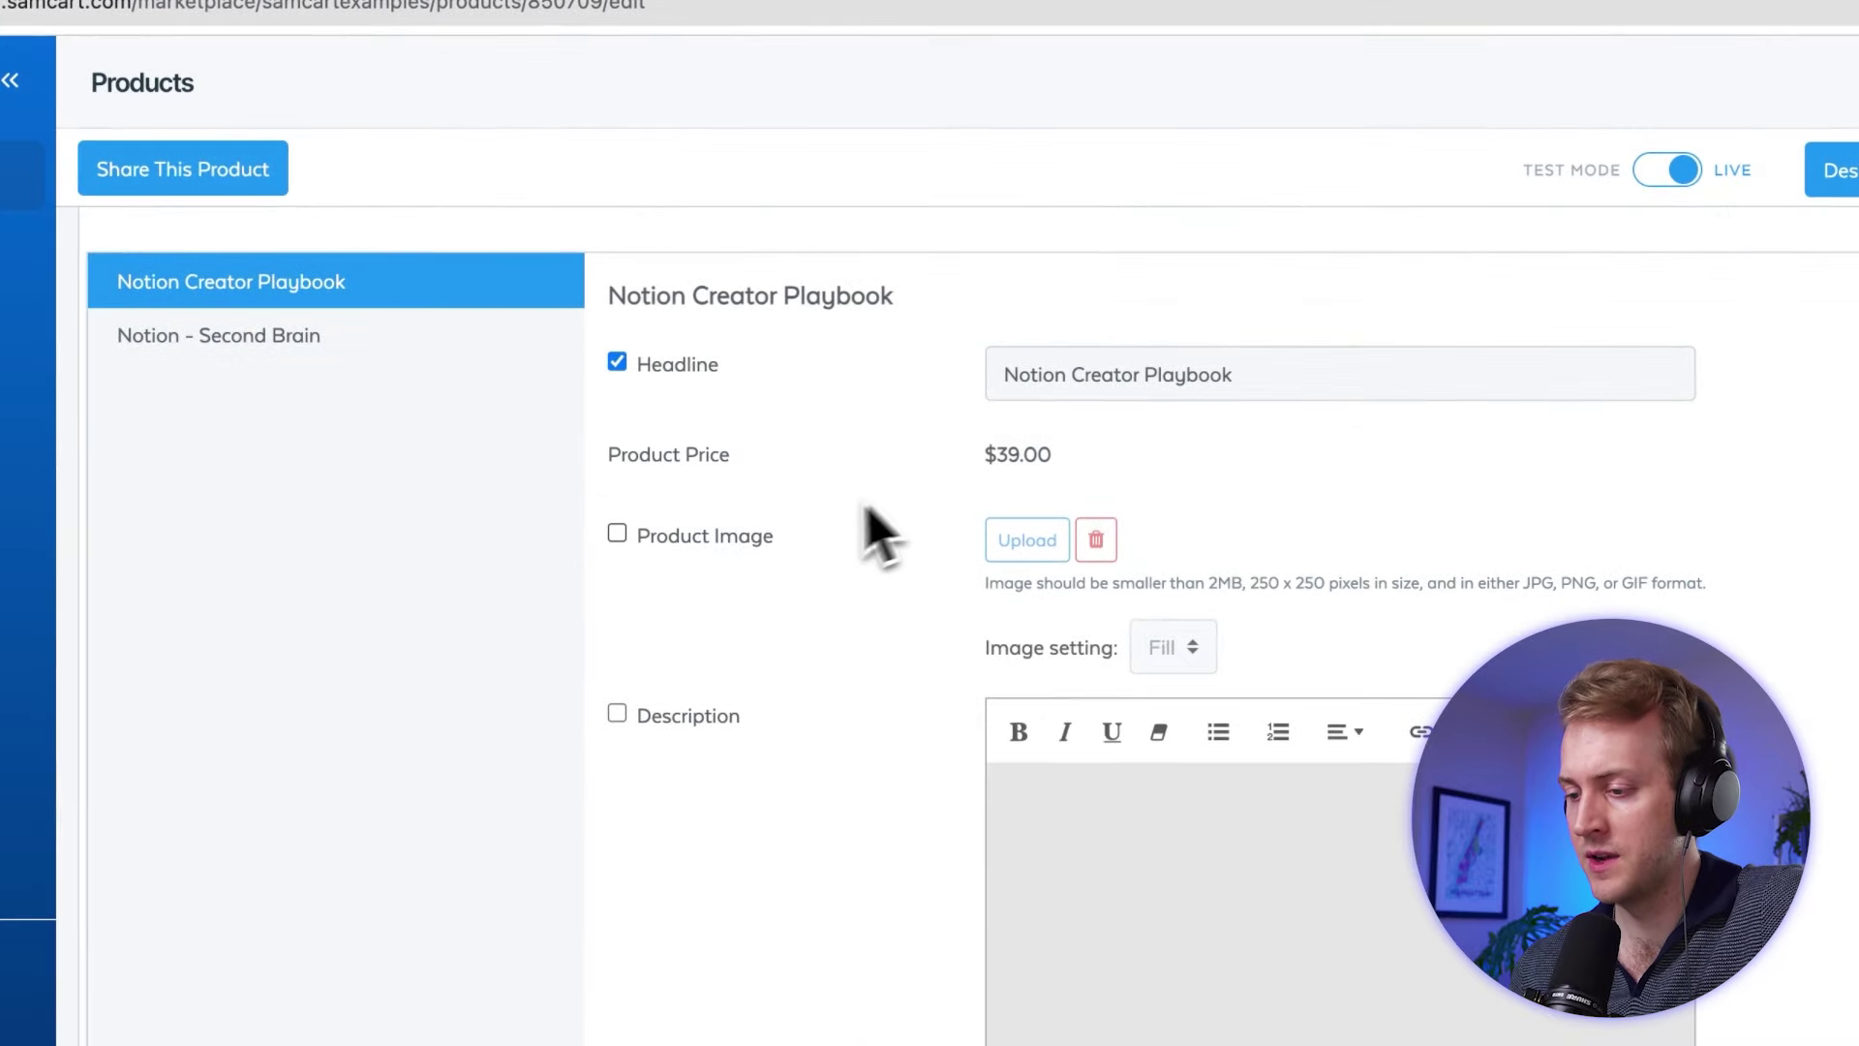
# Give Notion Creator Playbook the woman illustration as product image, set to Fit
pyautogui.click(703, 535)
pyautogui.click(1017, 550)
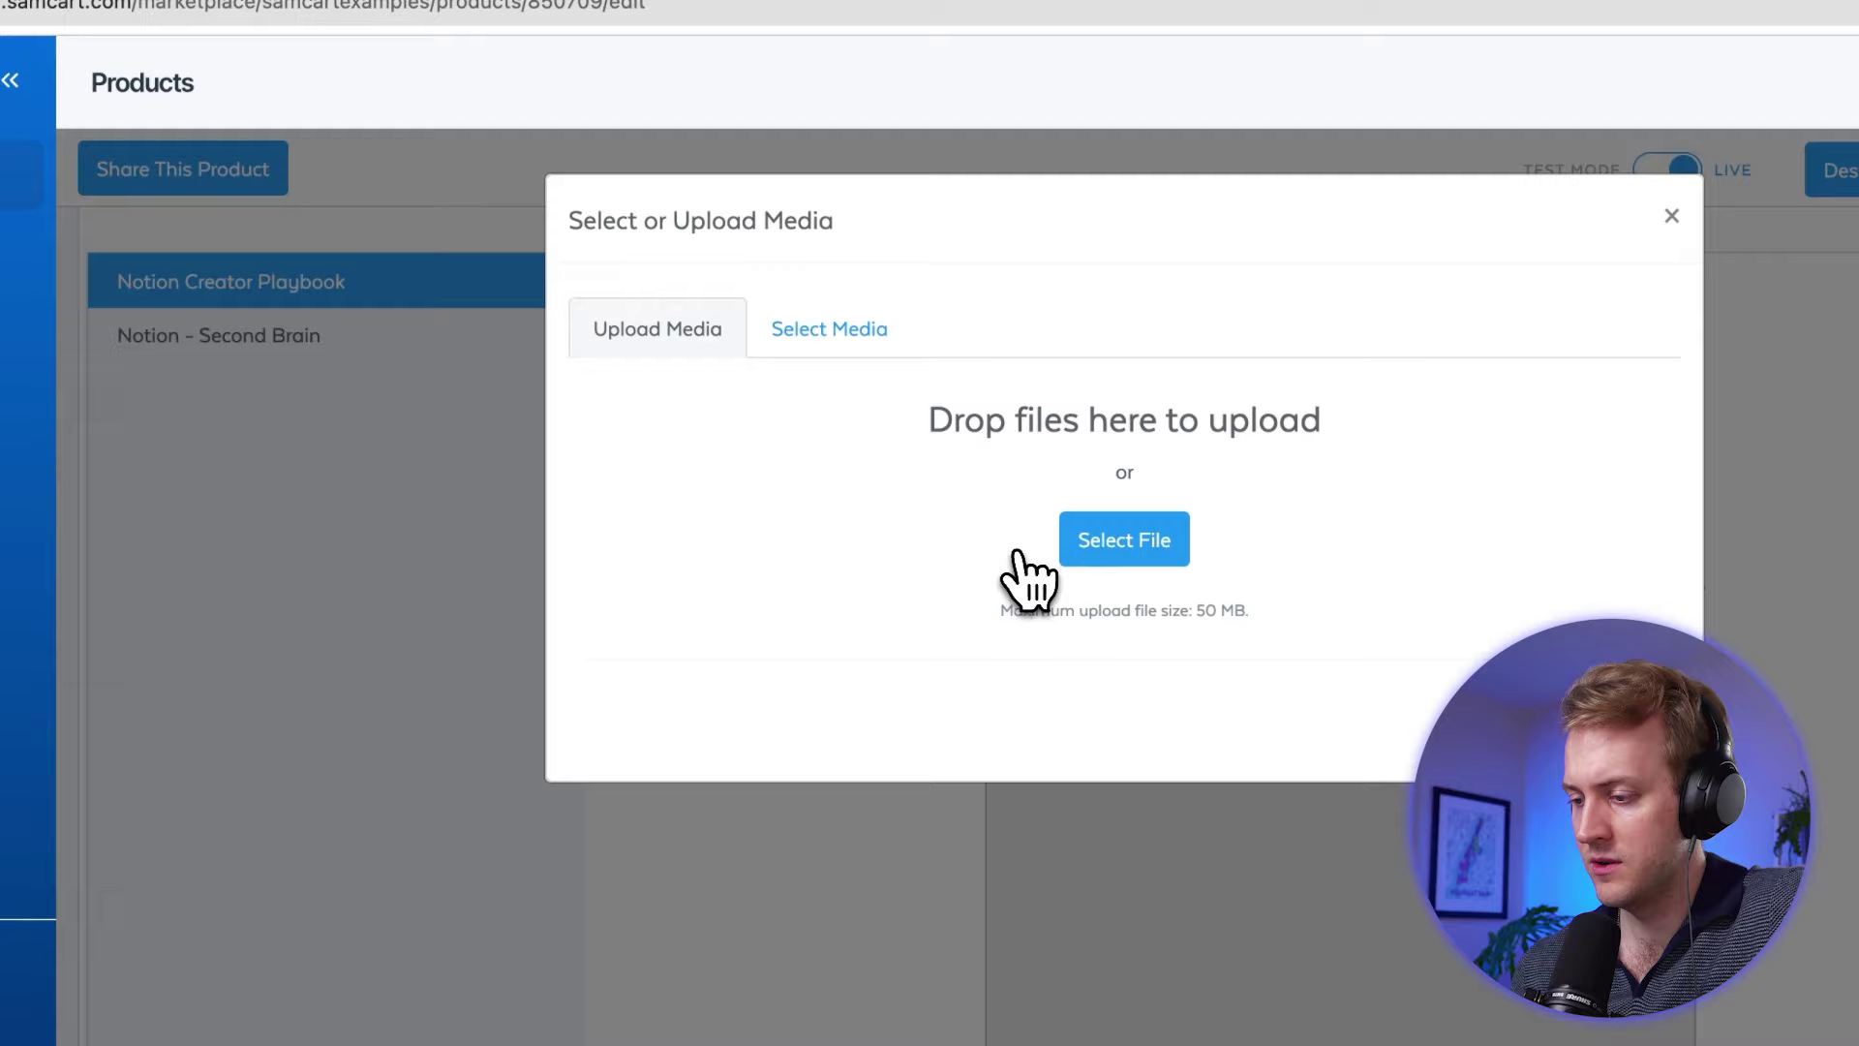
pyautogui.click(844, 348)
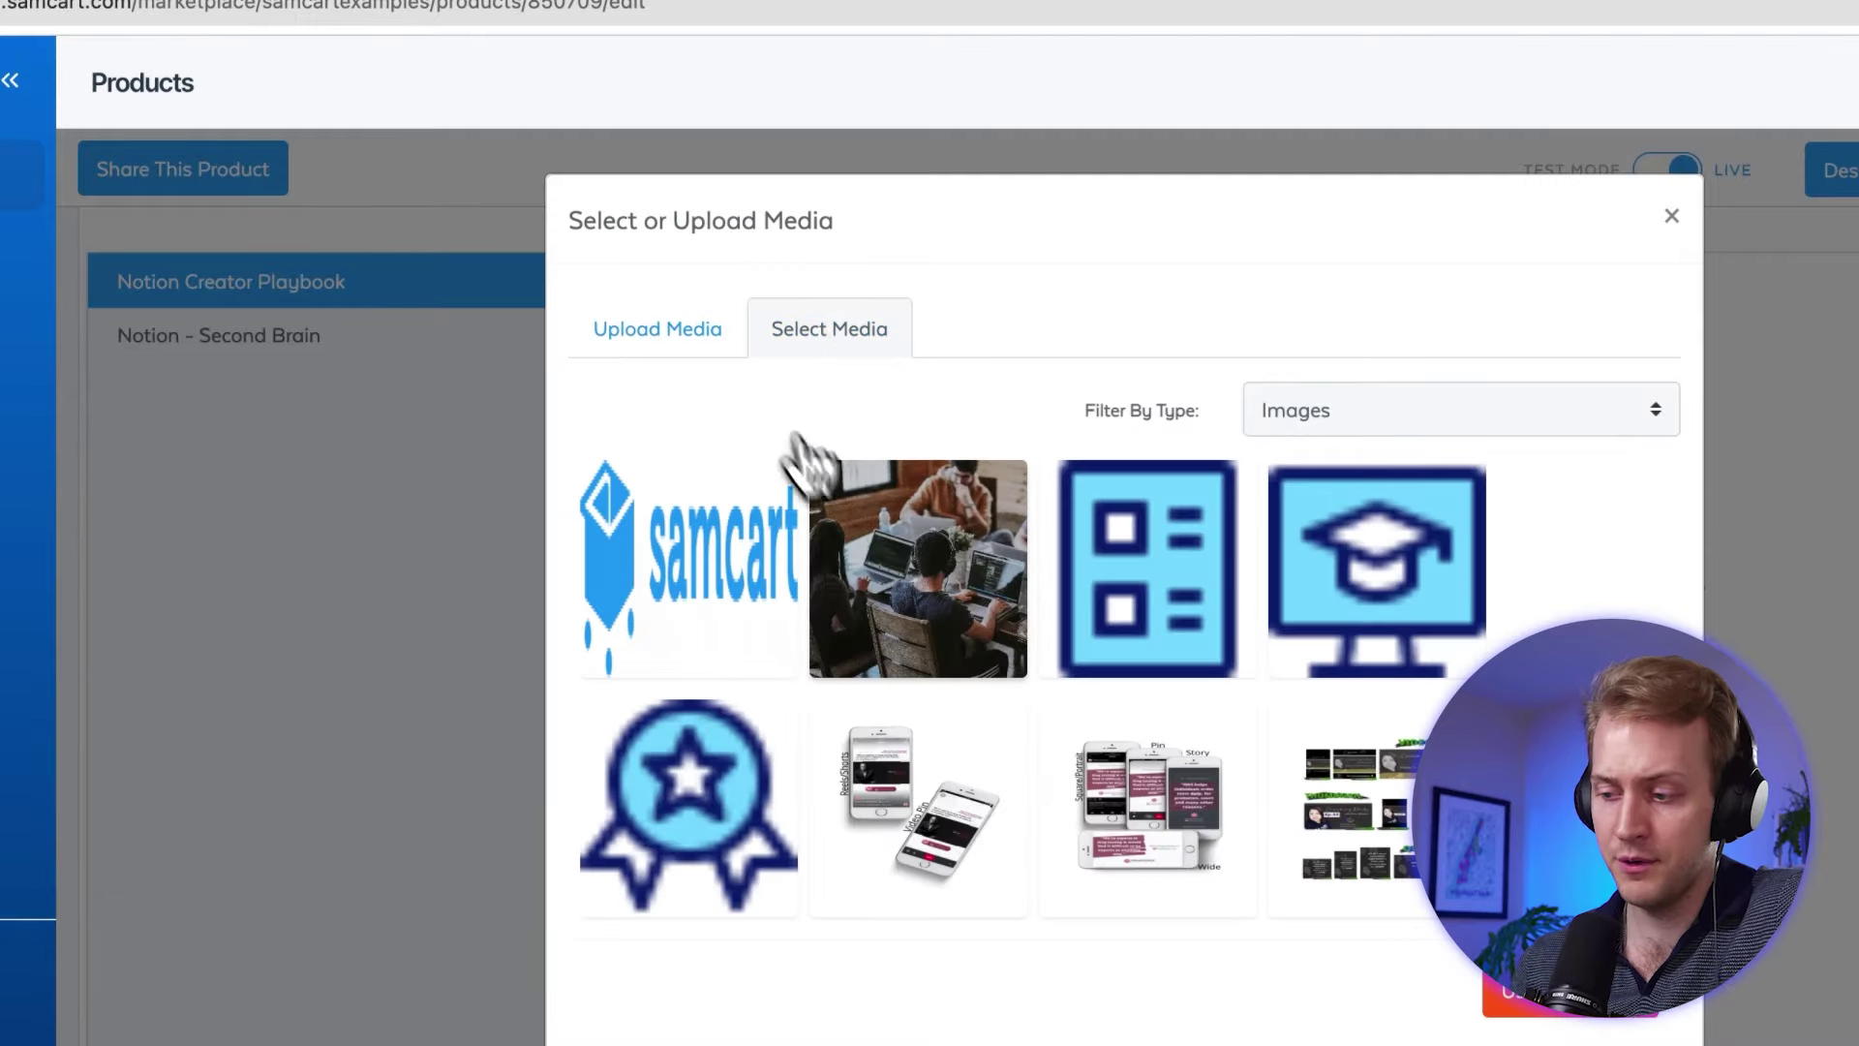
pyautogui.scroll(-5, 944, 668)
pyautogui.scroll(-10, 958, 687)
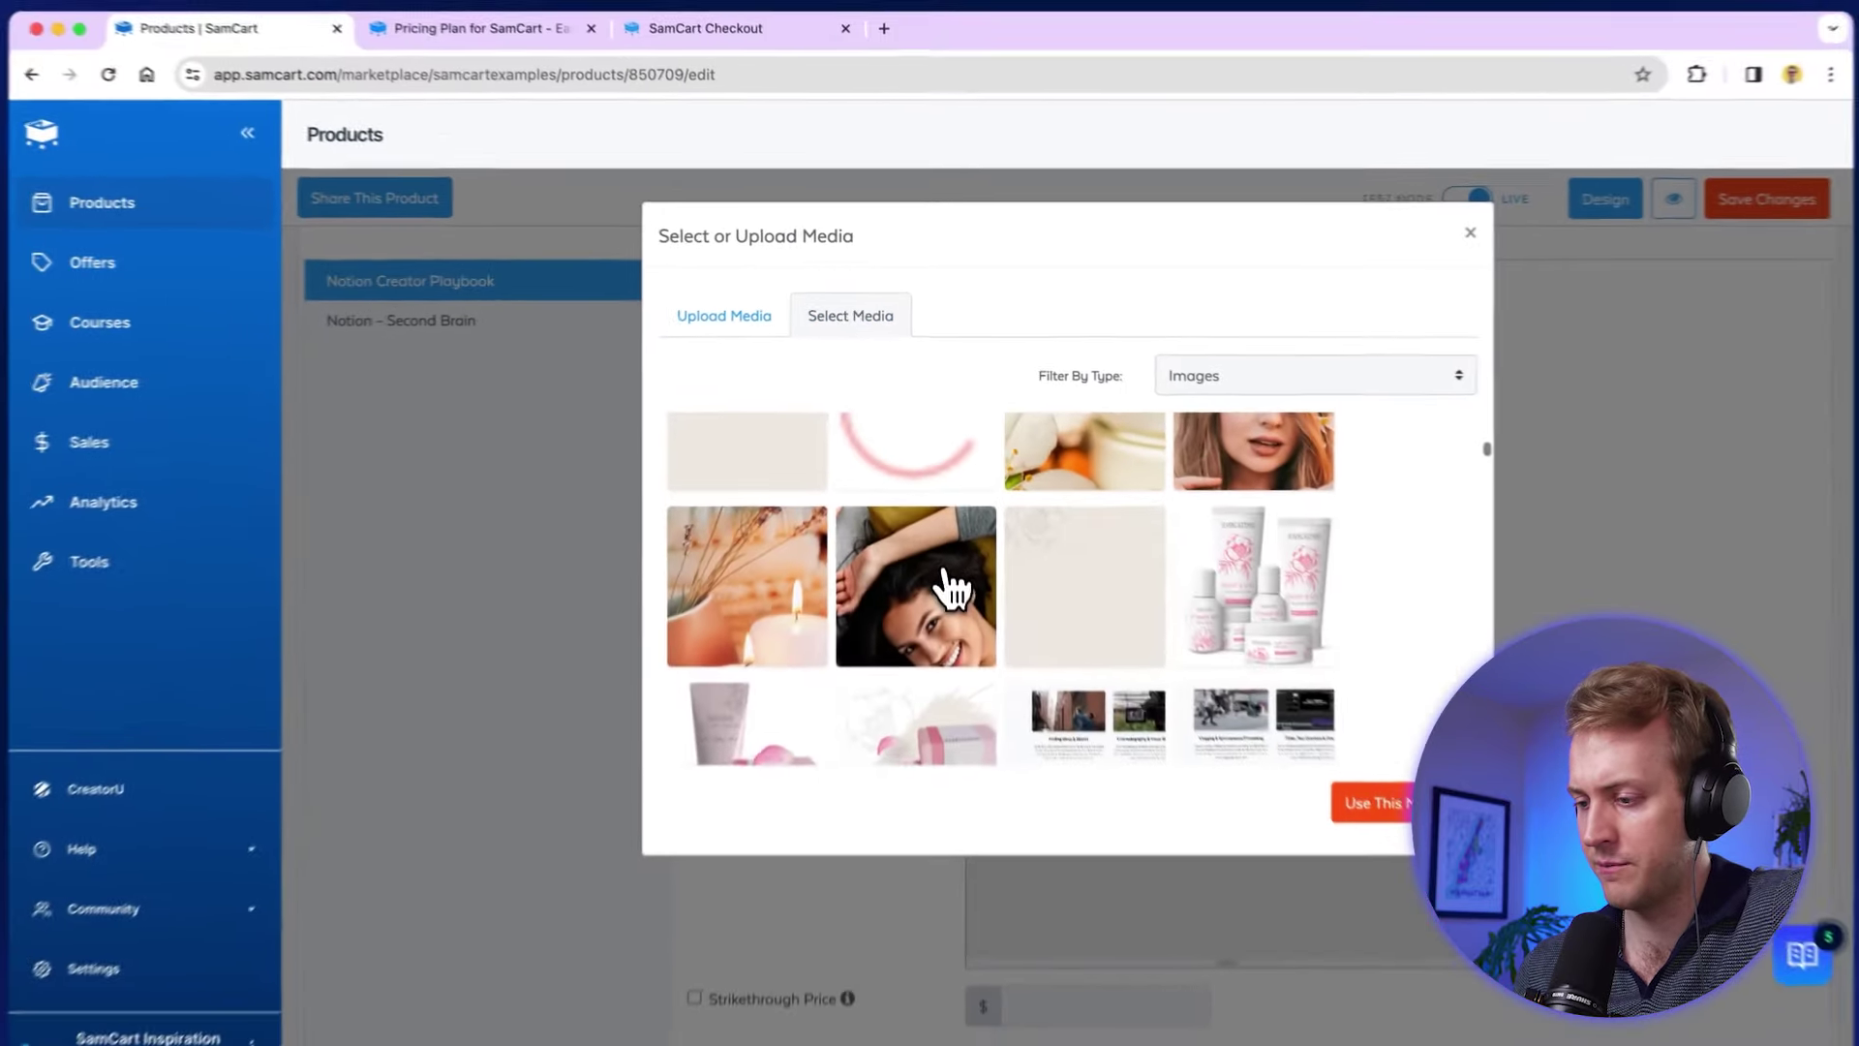
pyautogui.scroll(5, 963, 697)
pyautogui.scroll(-10, 949, 564)
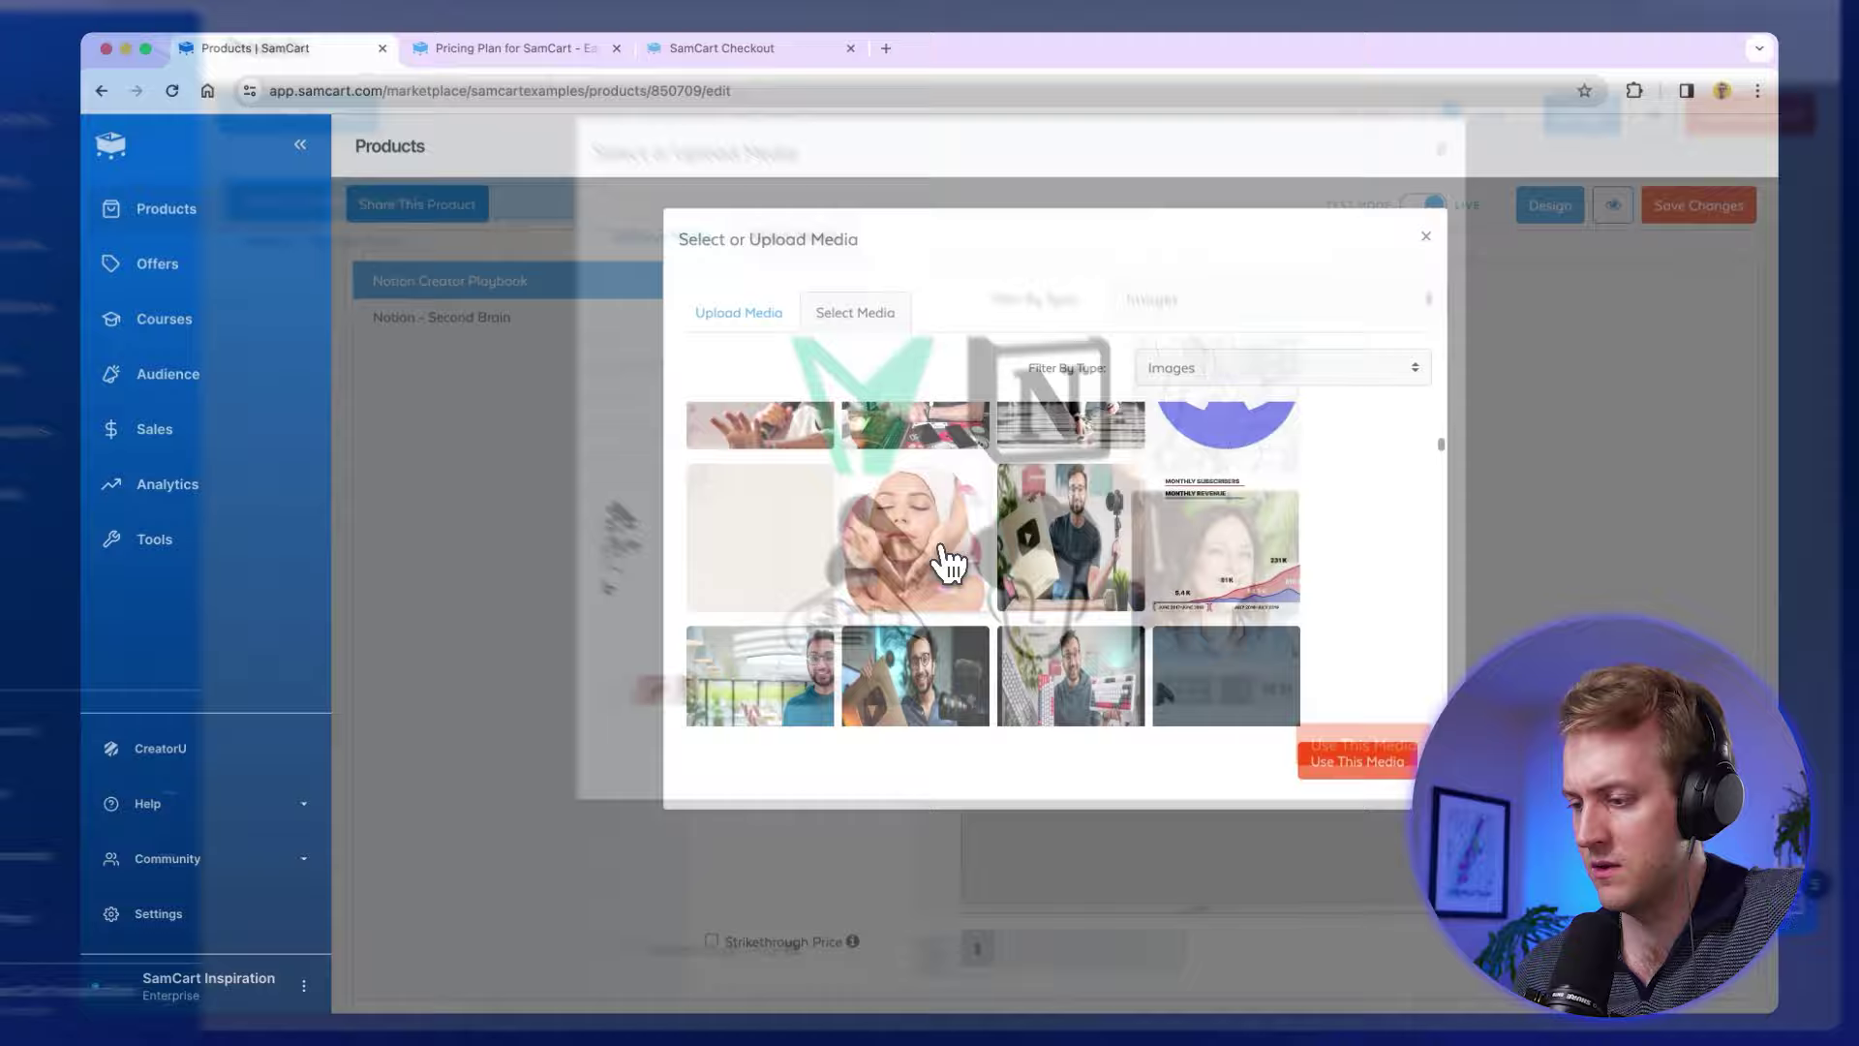
pyautogui.click(948, 609)
pyautogui.click(1342, 712)
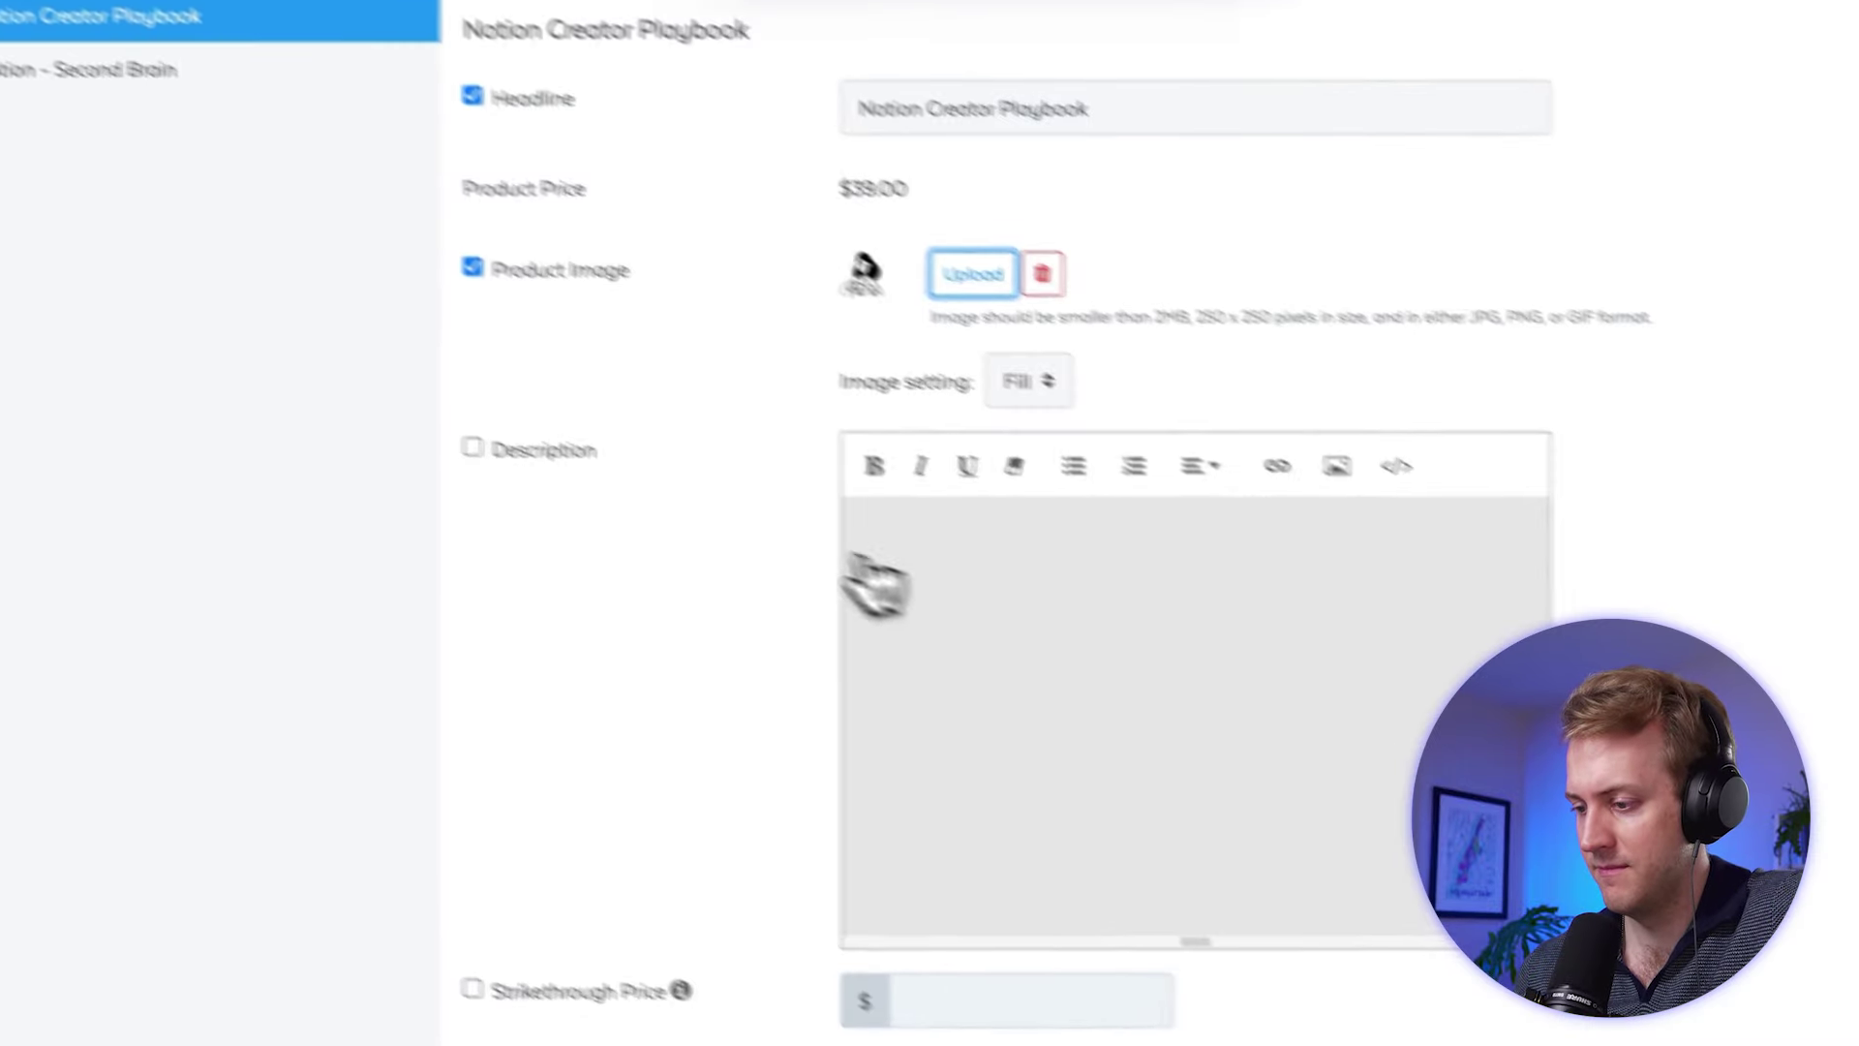
pyautogui.click(1160, 448)
pyautogui.click(1161, 482)
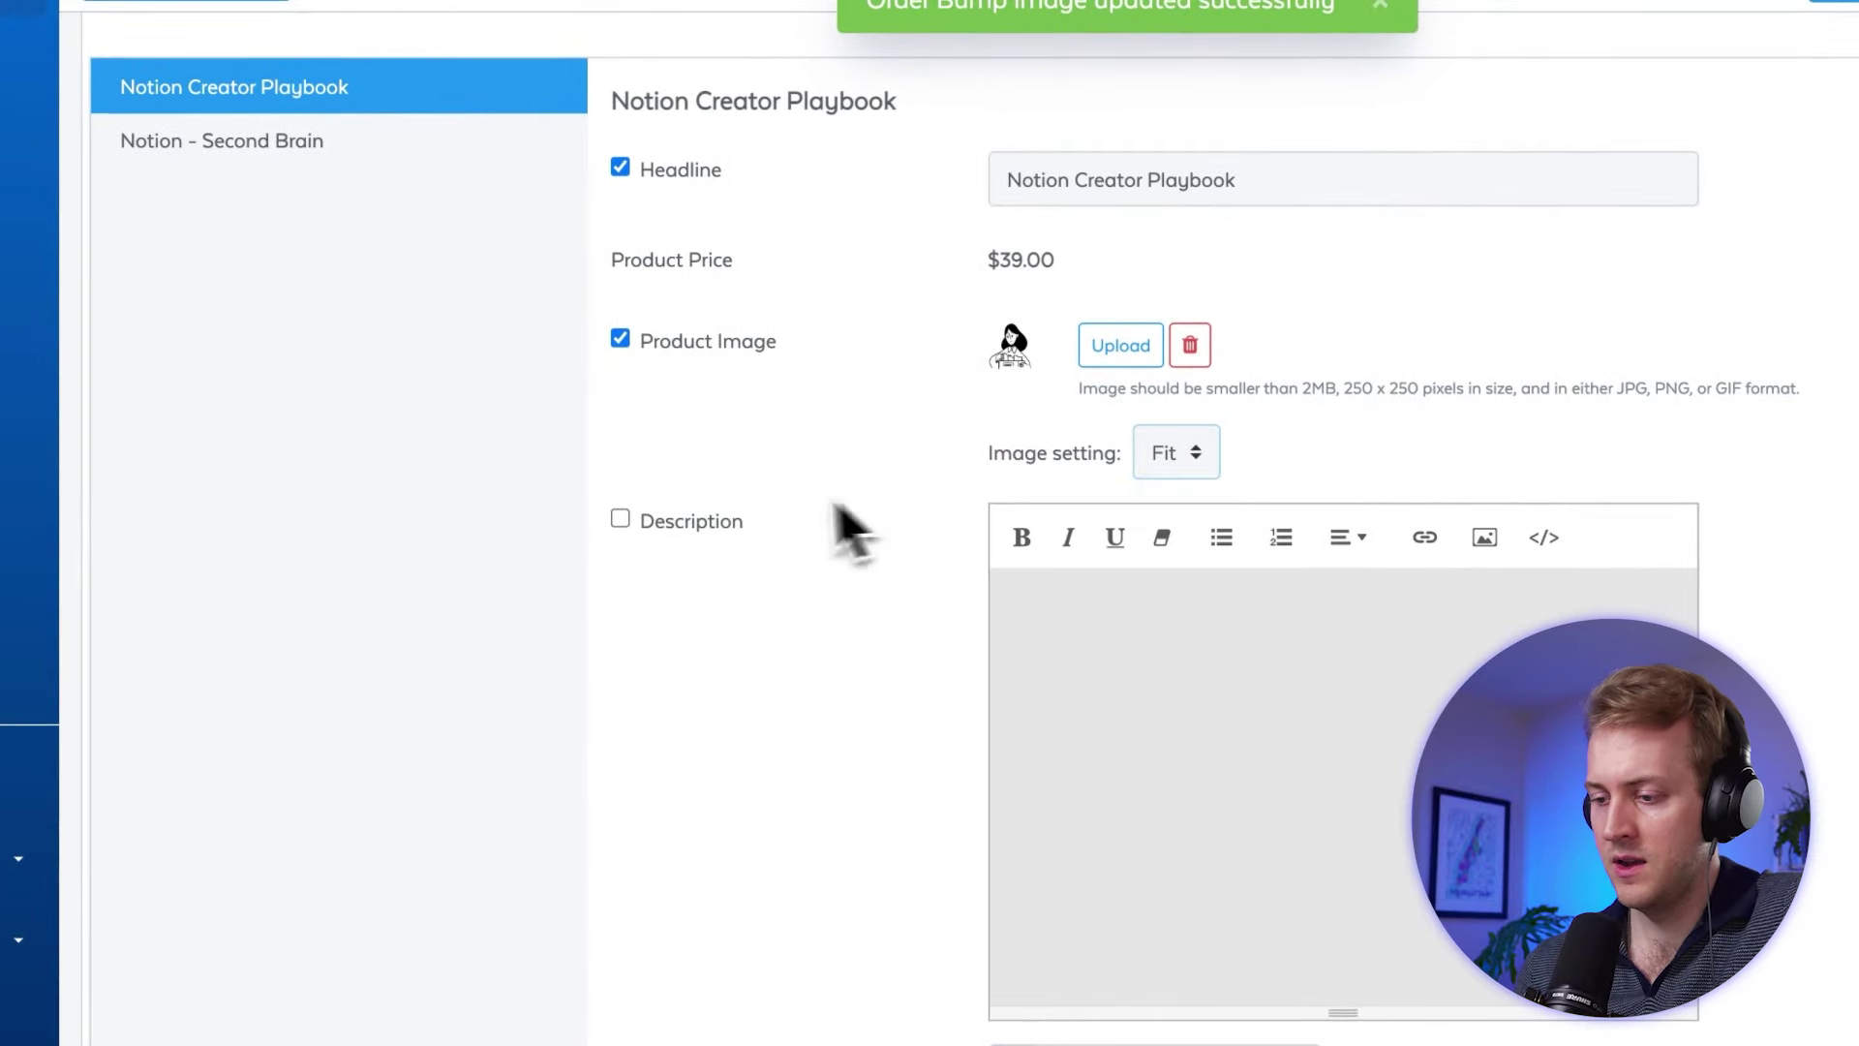
# Enable the description about growing Notion creators' businesses
pyautogui.click(673, 520)
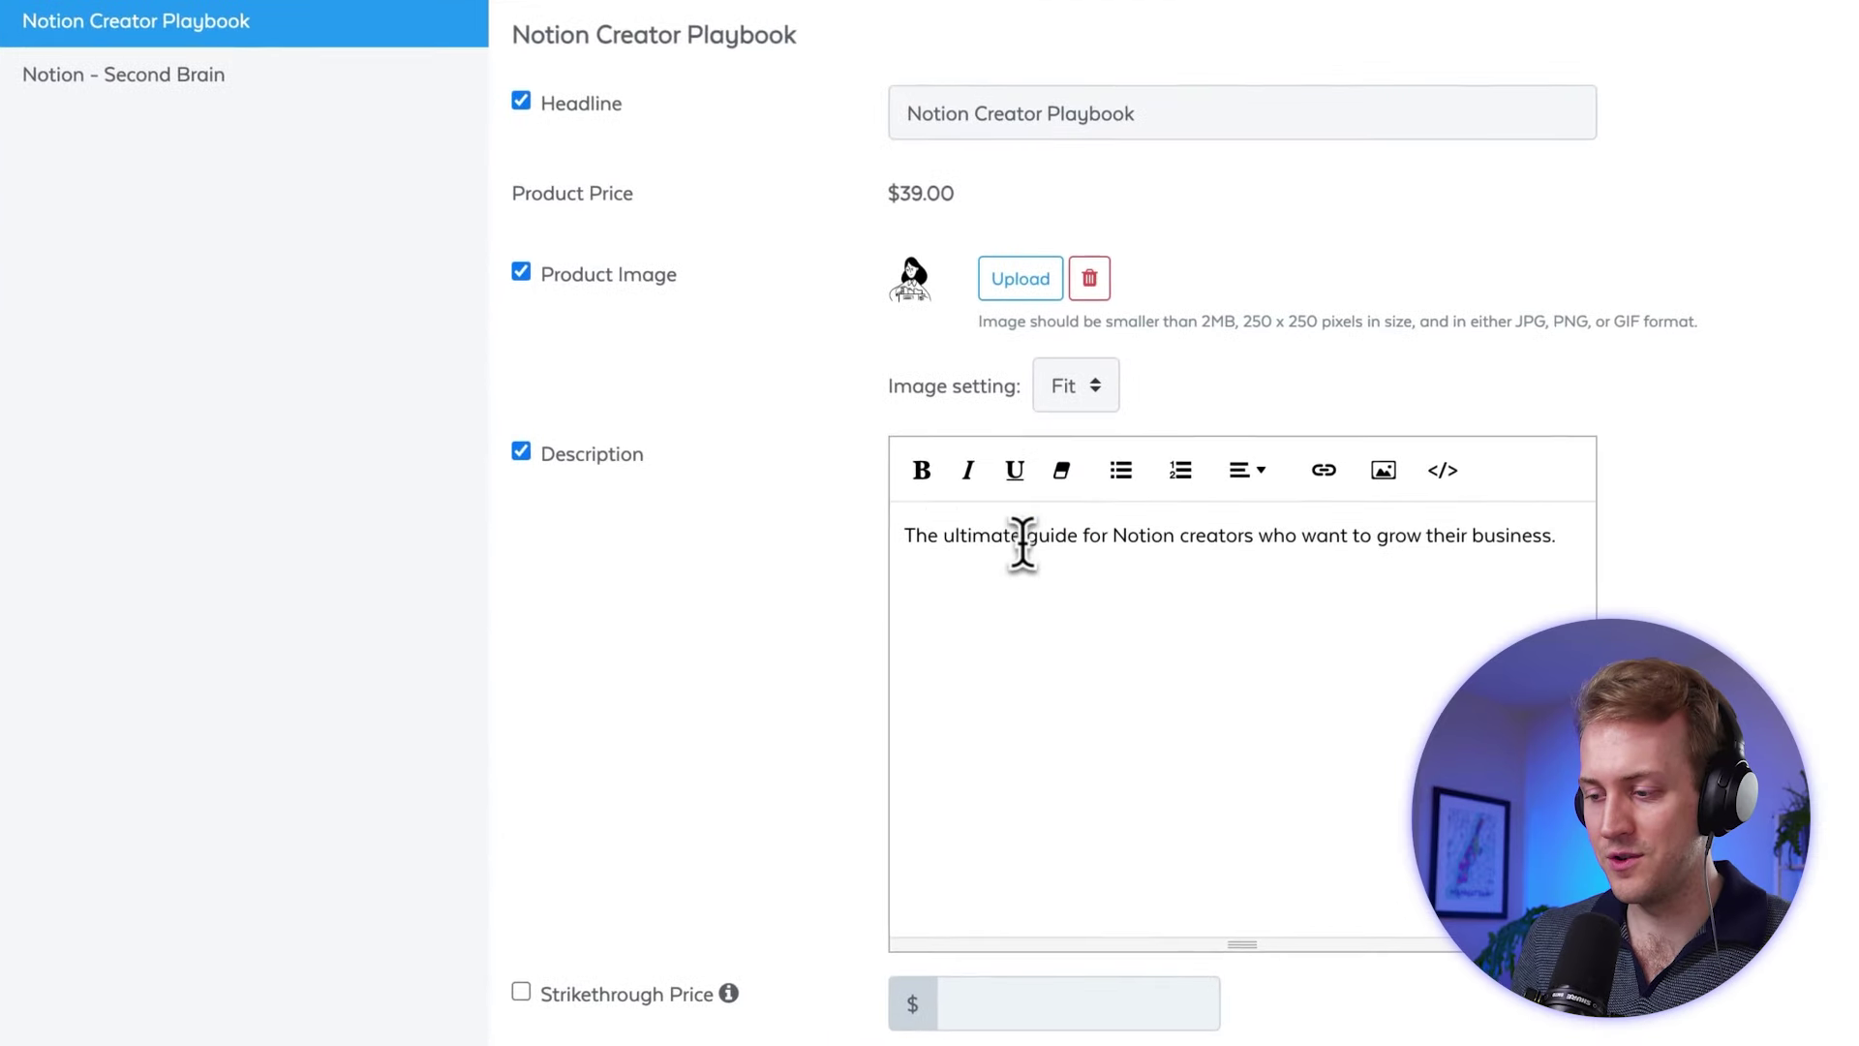
pyautogui.tripleClick(1048, 633)
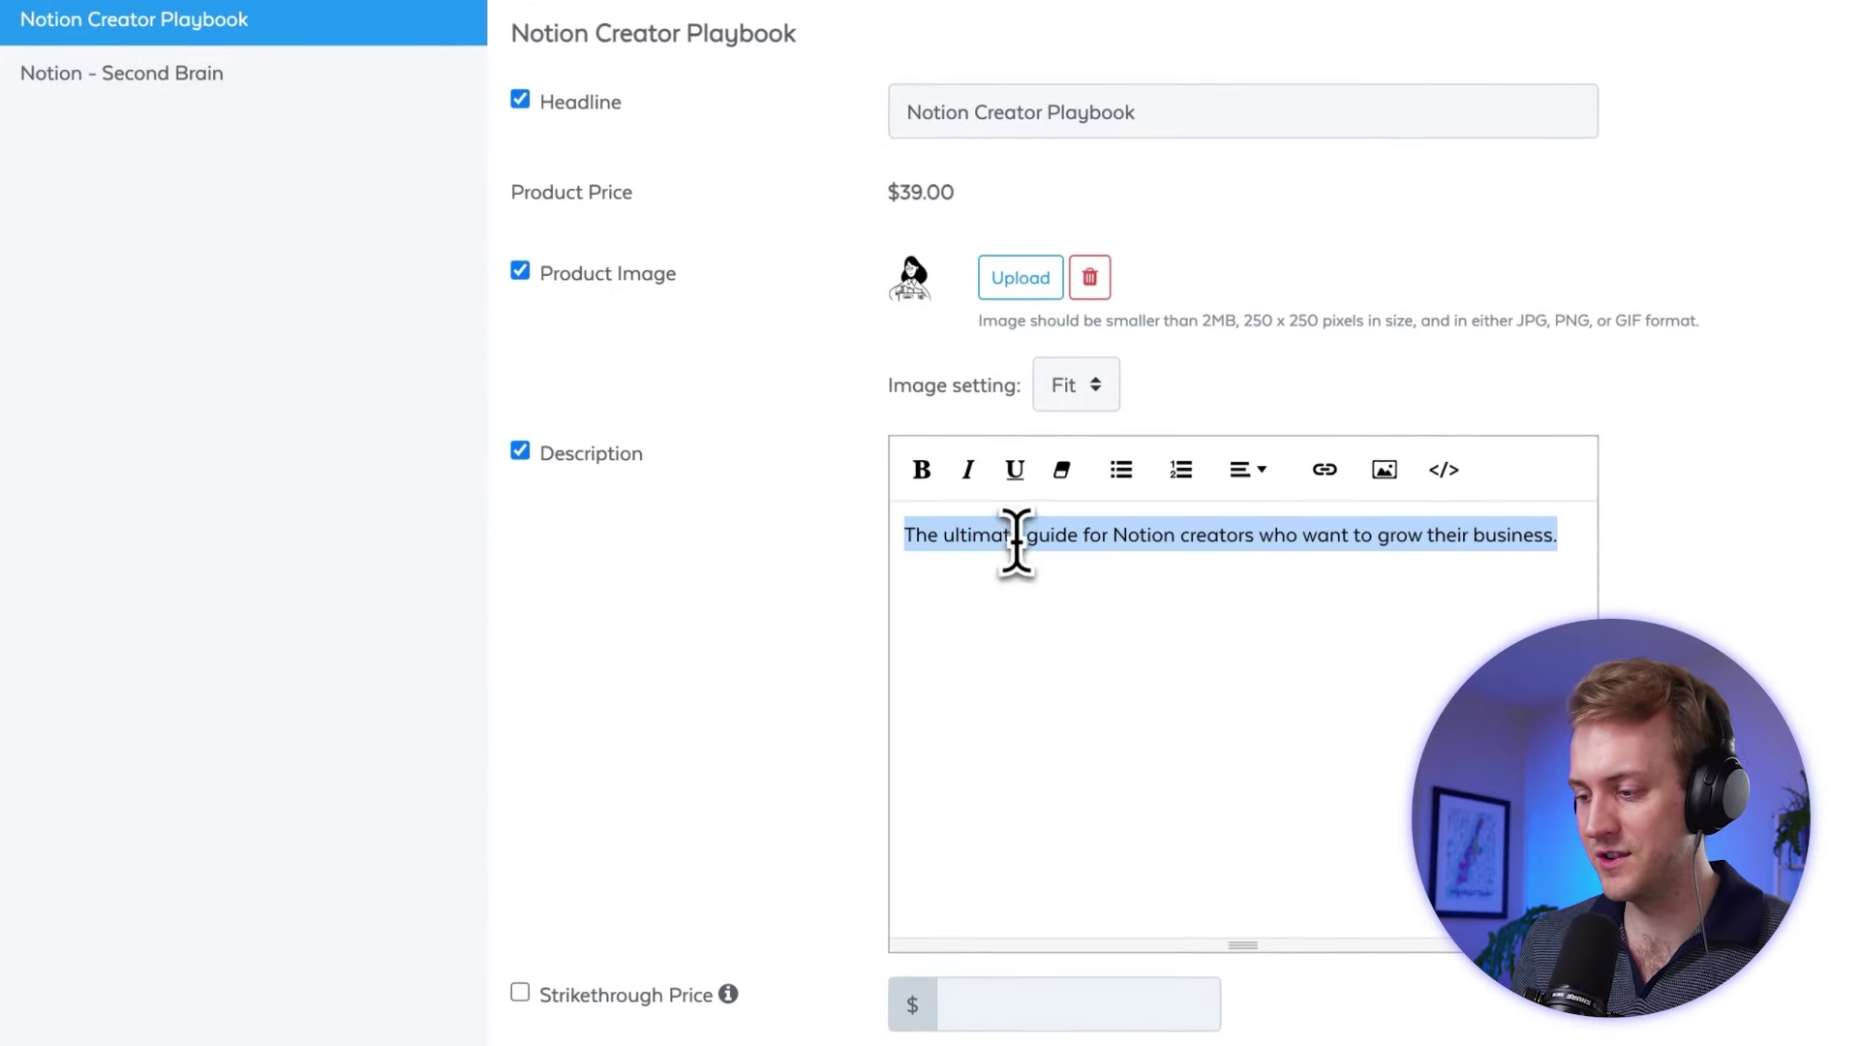
pyautogui.click(1174, 677)
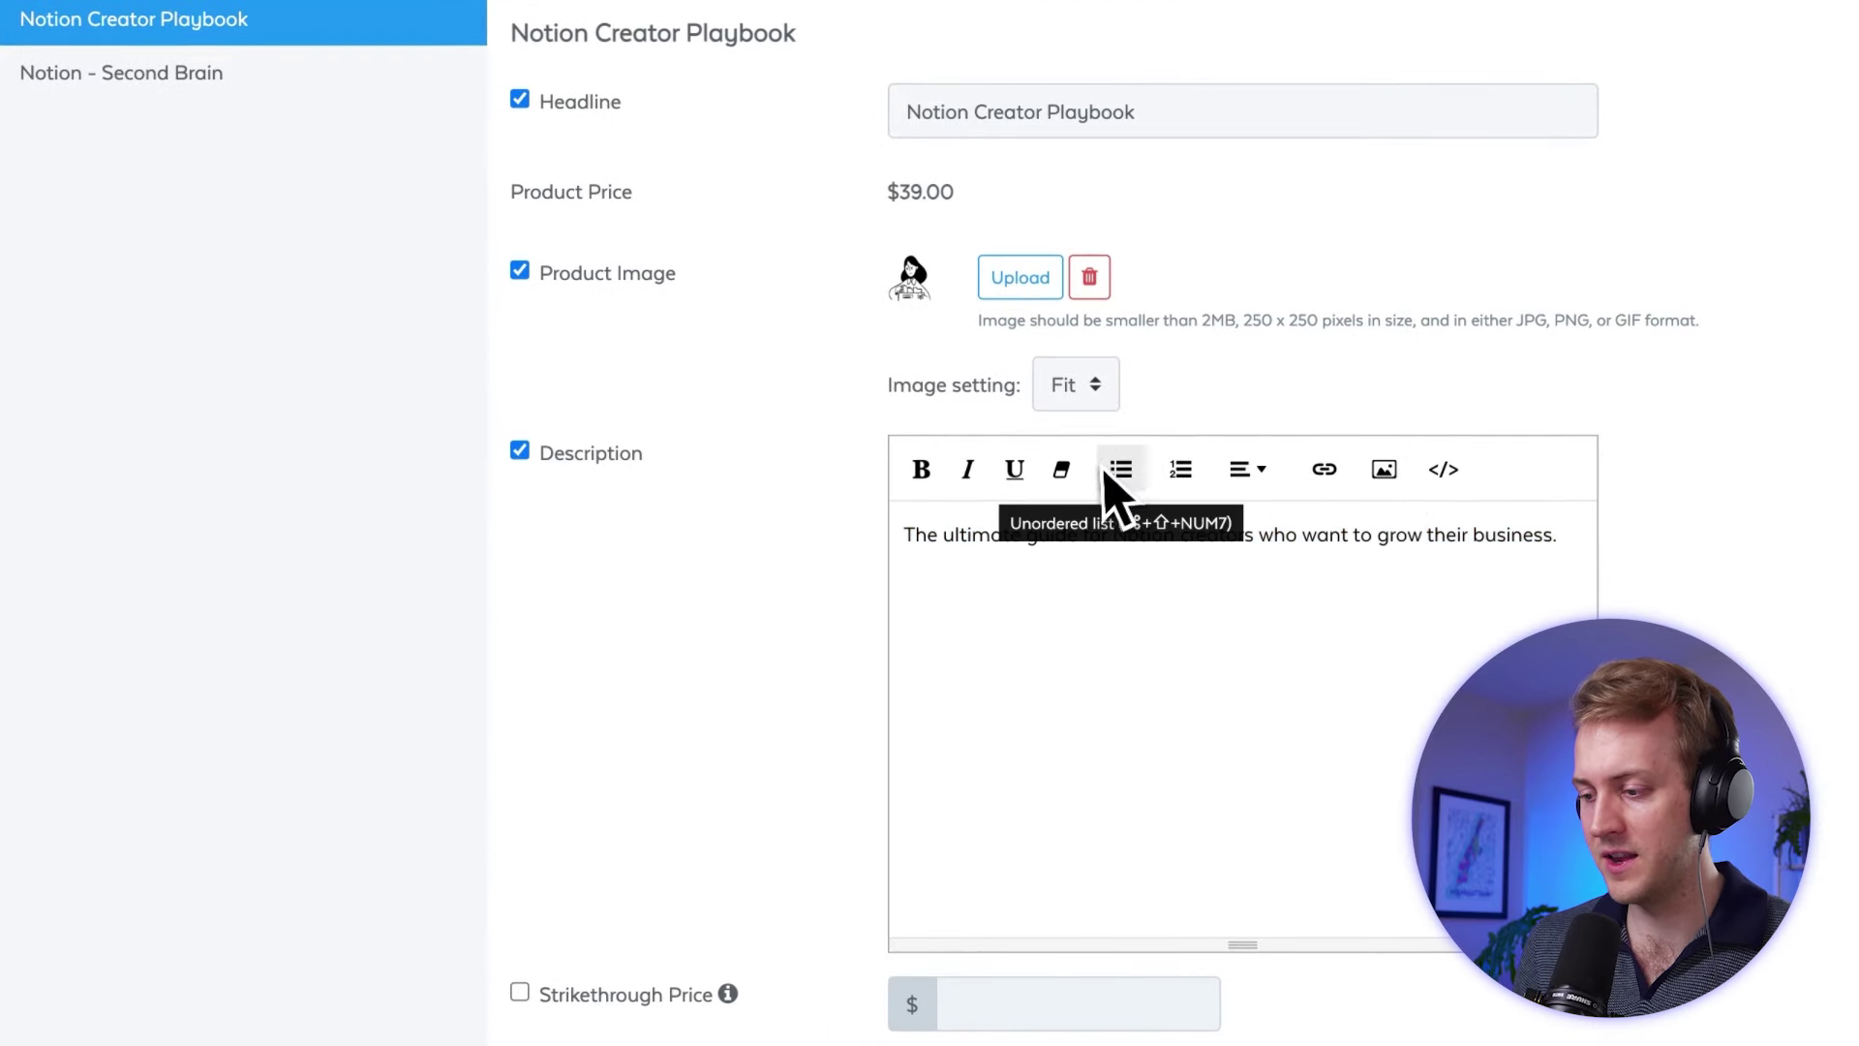
# Try a 100 strikethrough price, then turn the strikethrough price back off
pyautogui.scroll(-2, 842, 631)
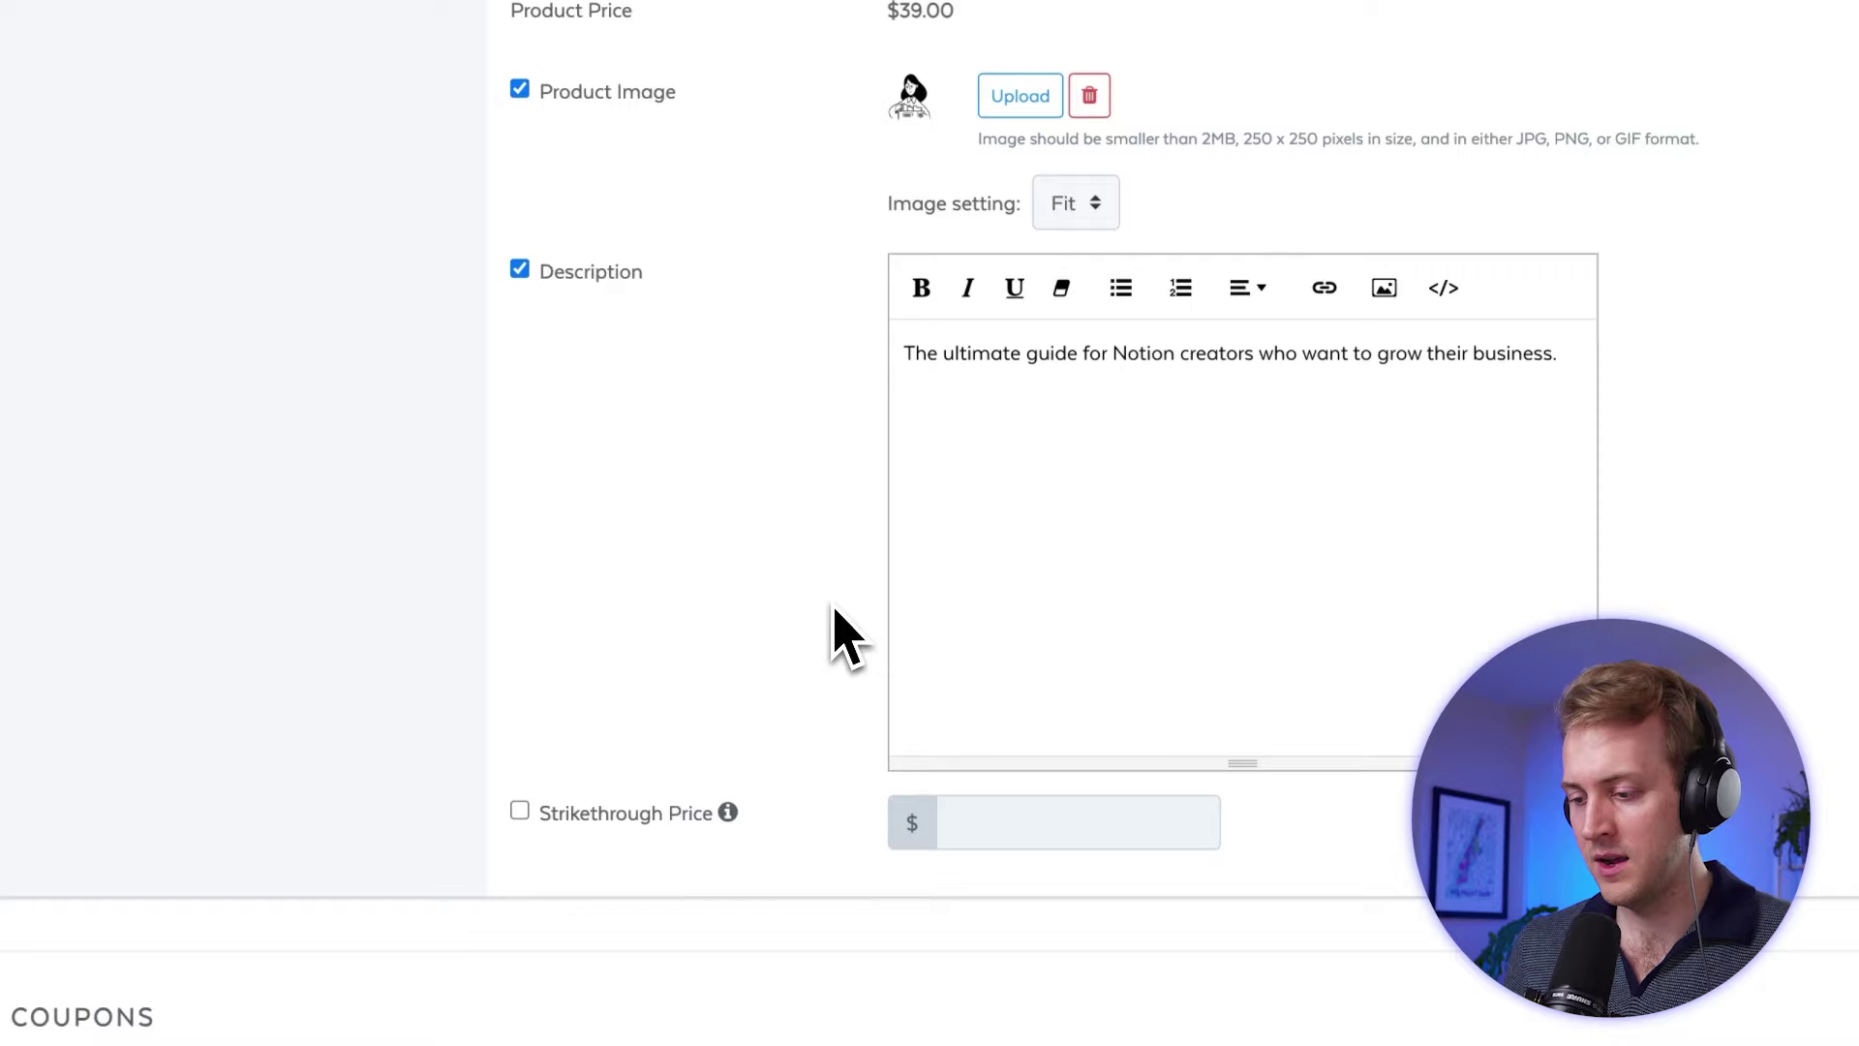
pyautogui.click(521, 811)
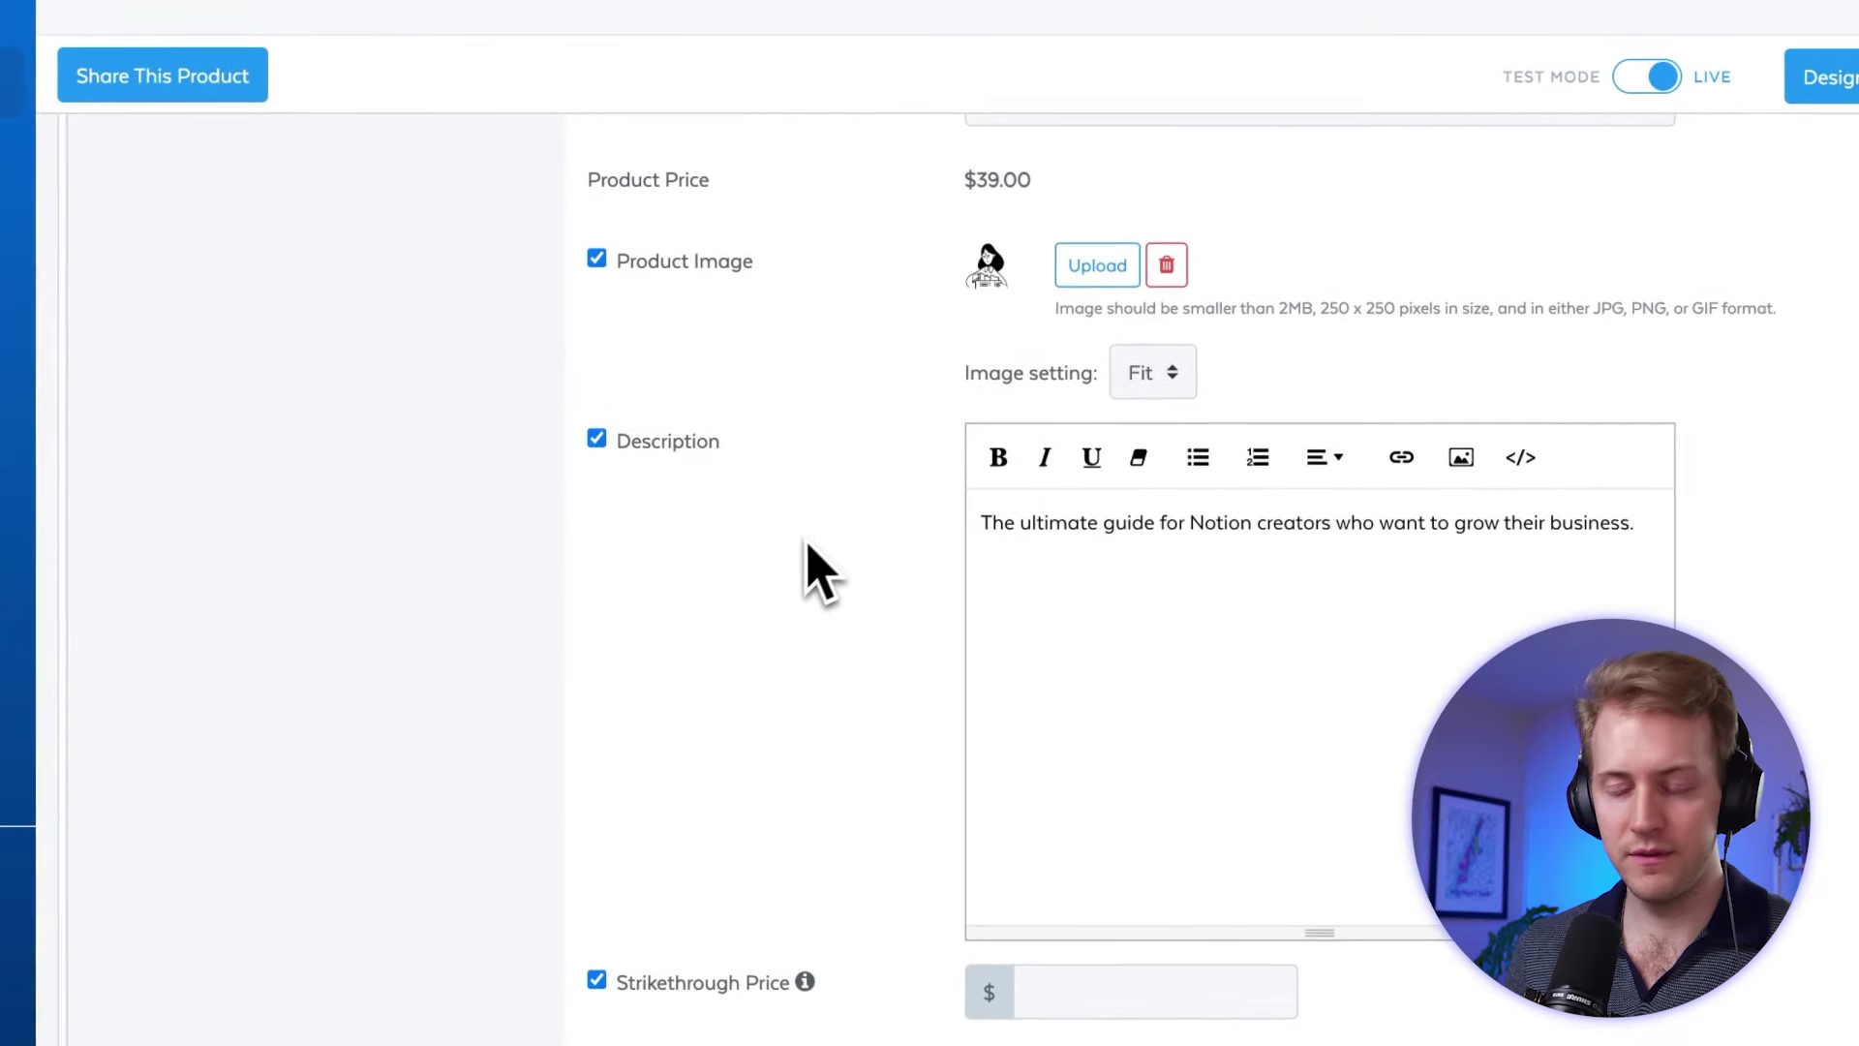
pyautogui.click(1065, 997)
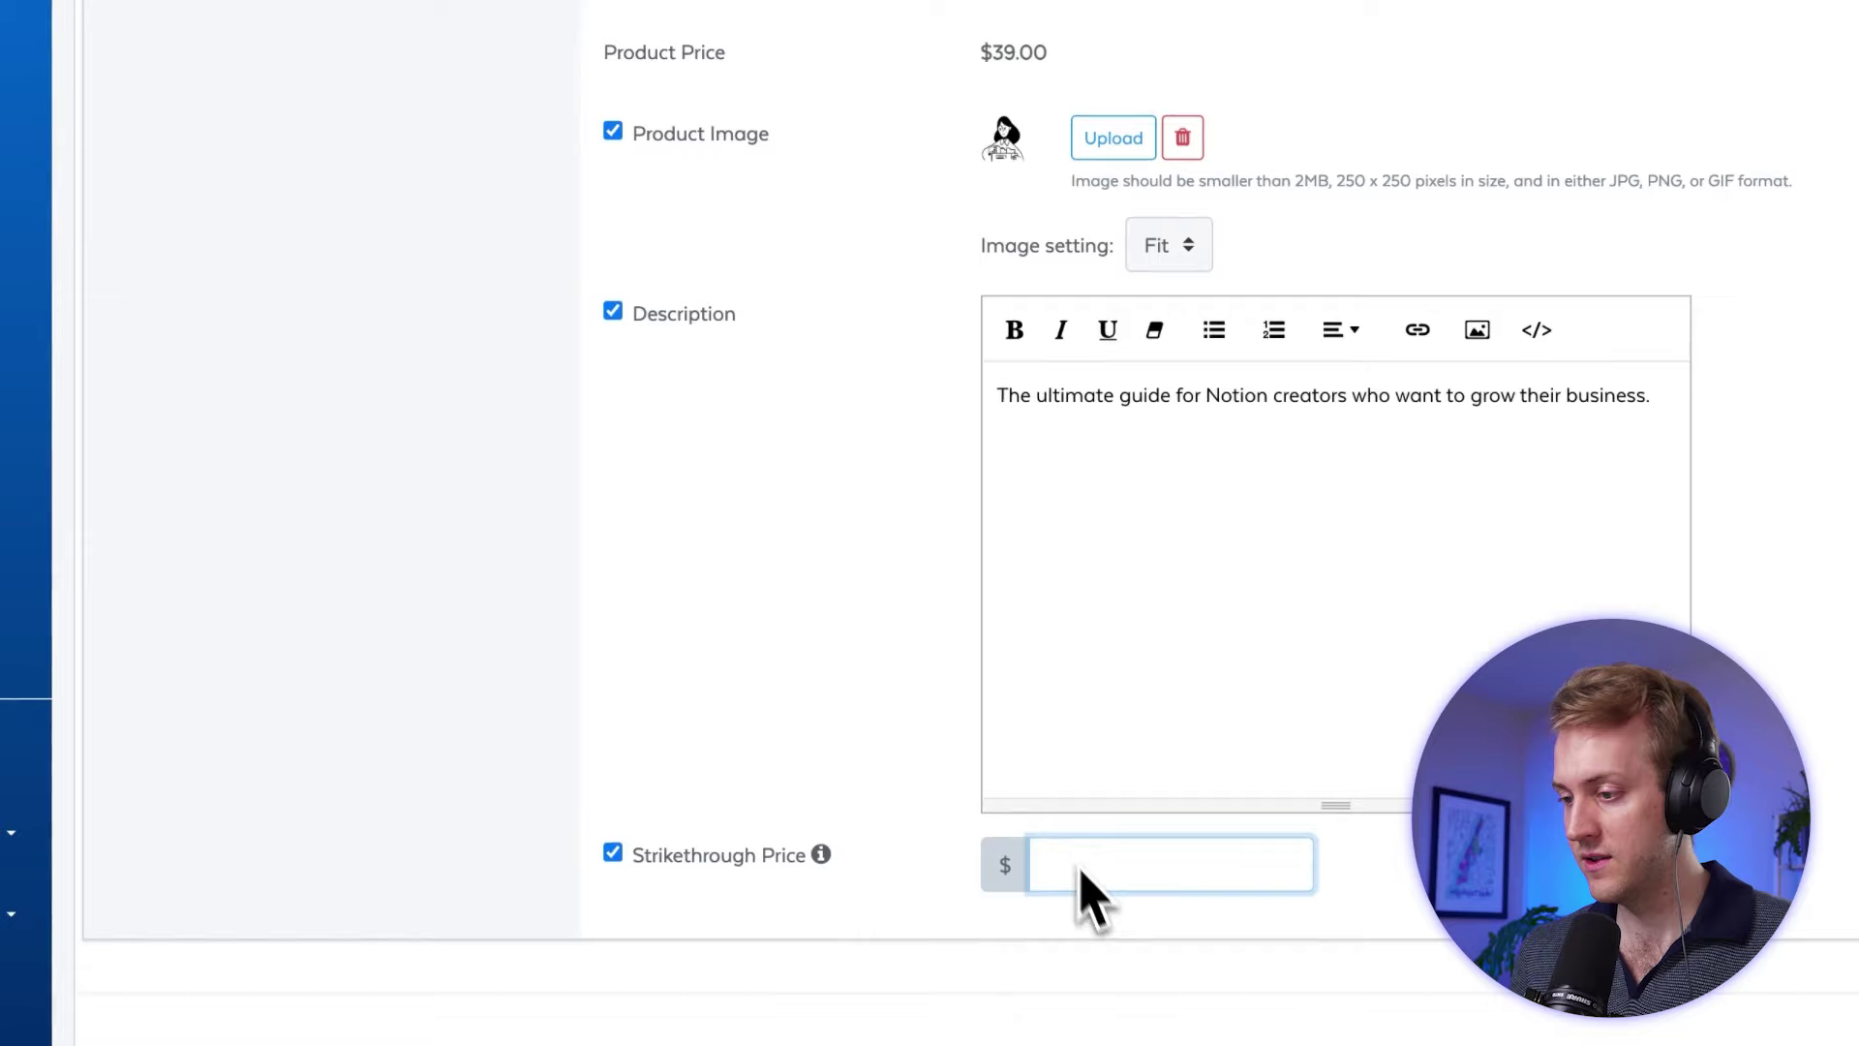
pyautogui.scroll(1, 1055, 842)
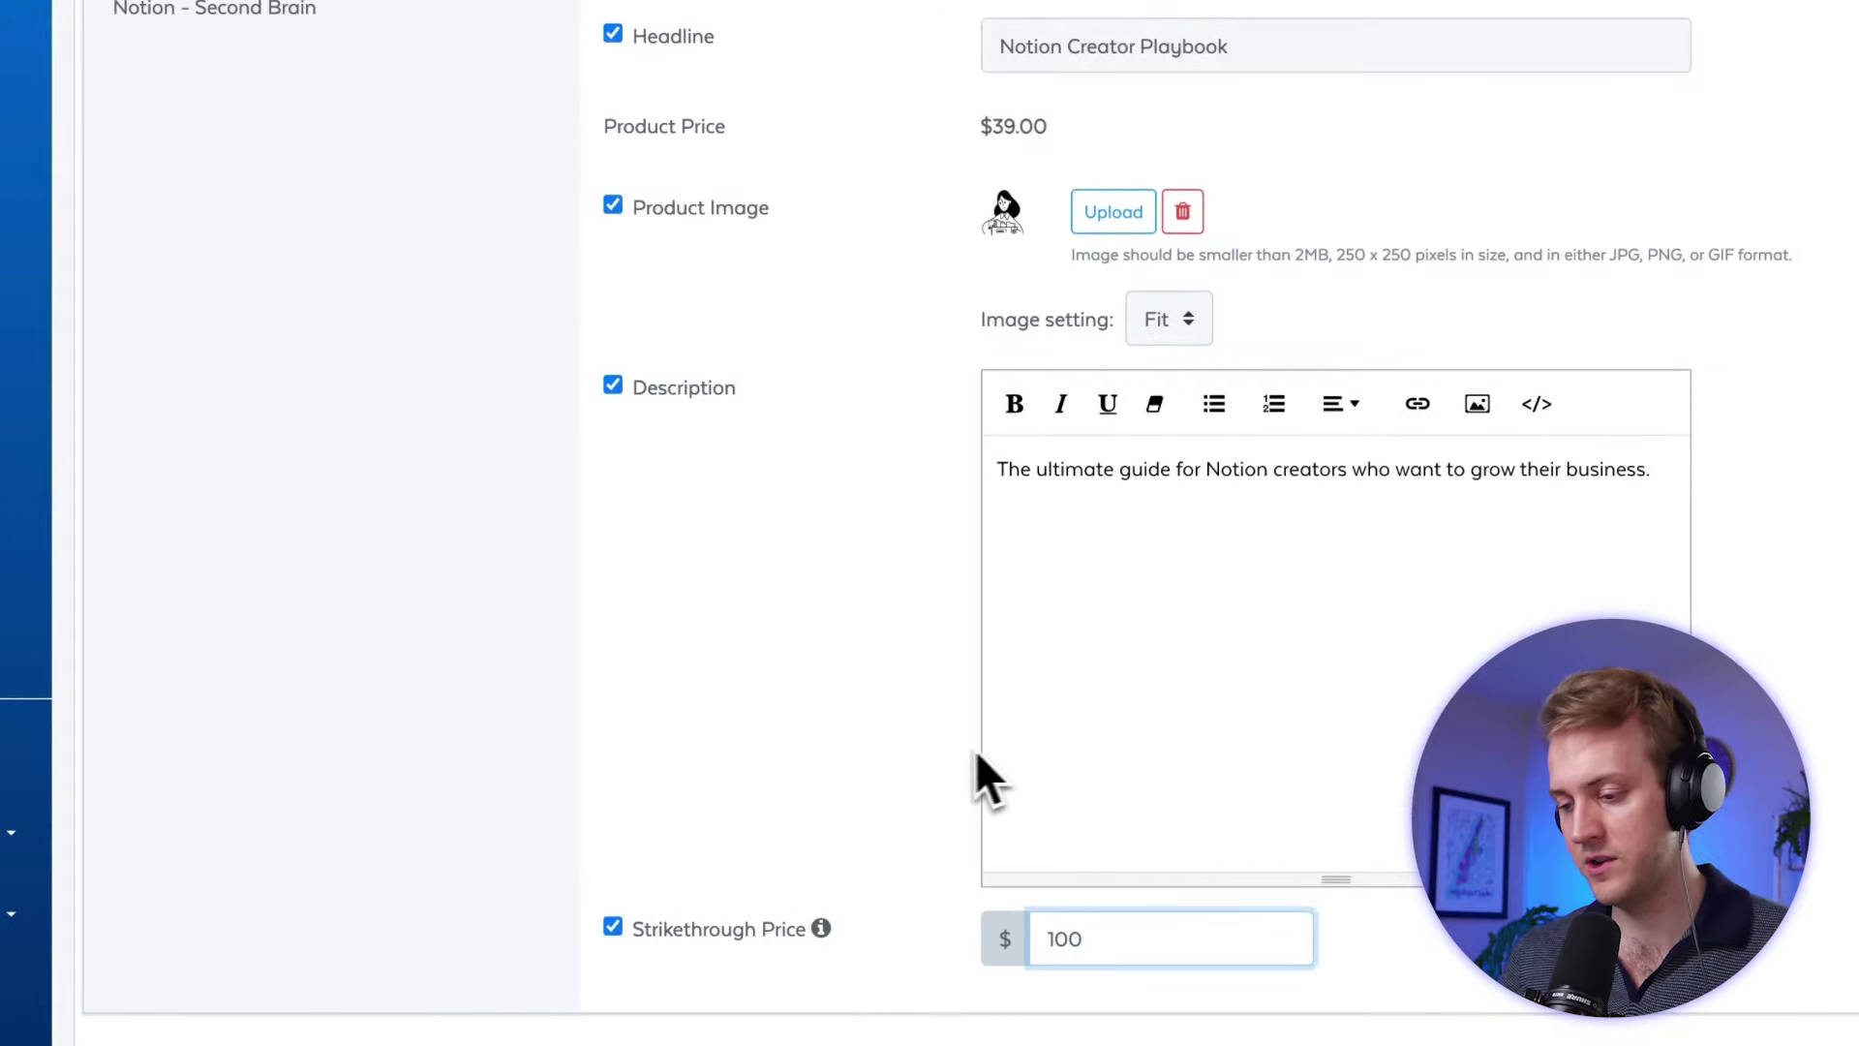
pyautogui.click(929, 752)
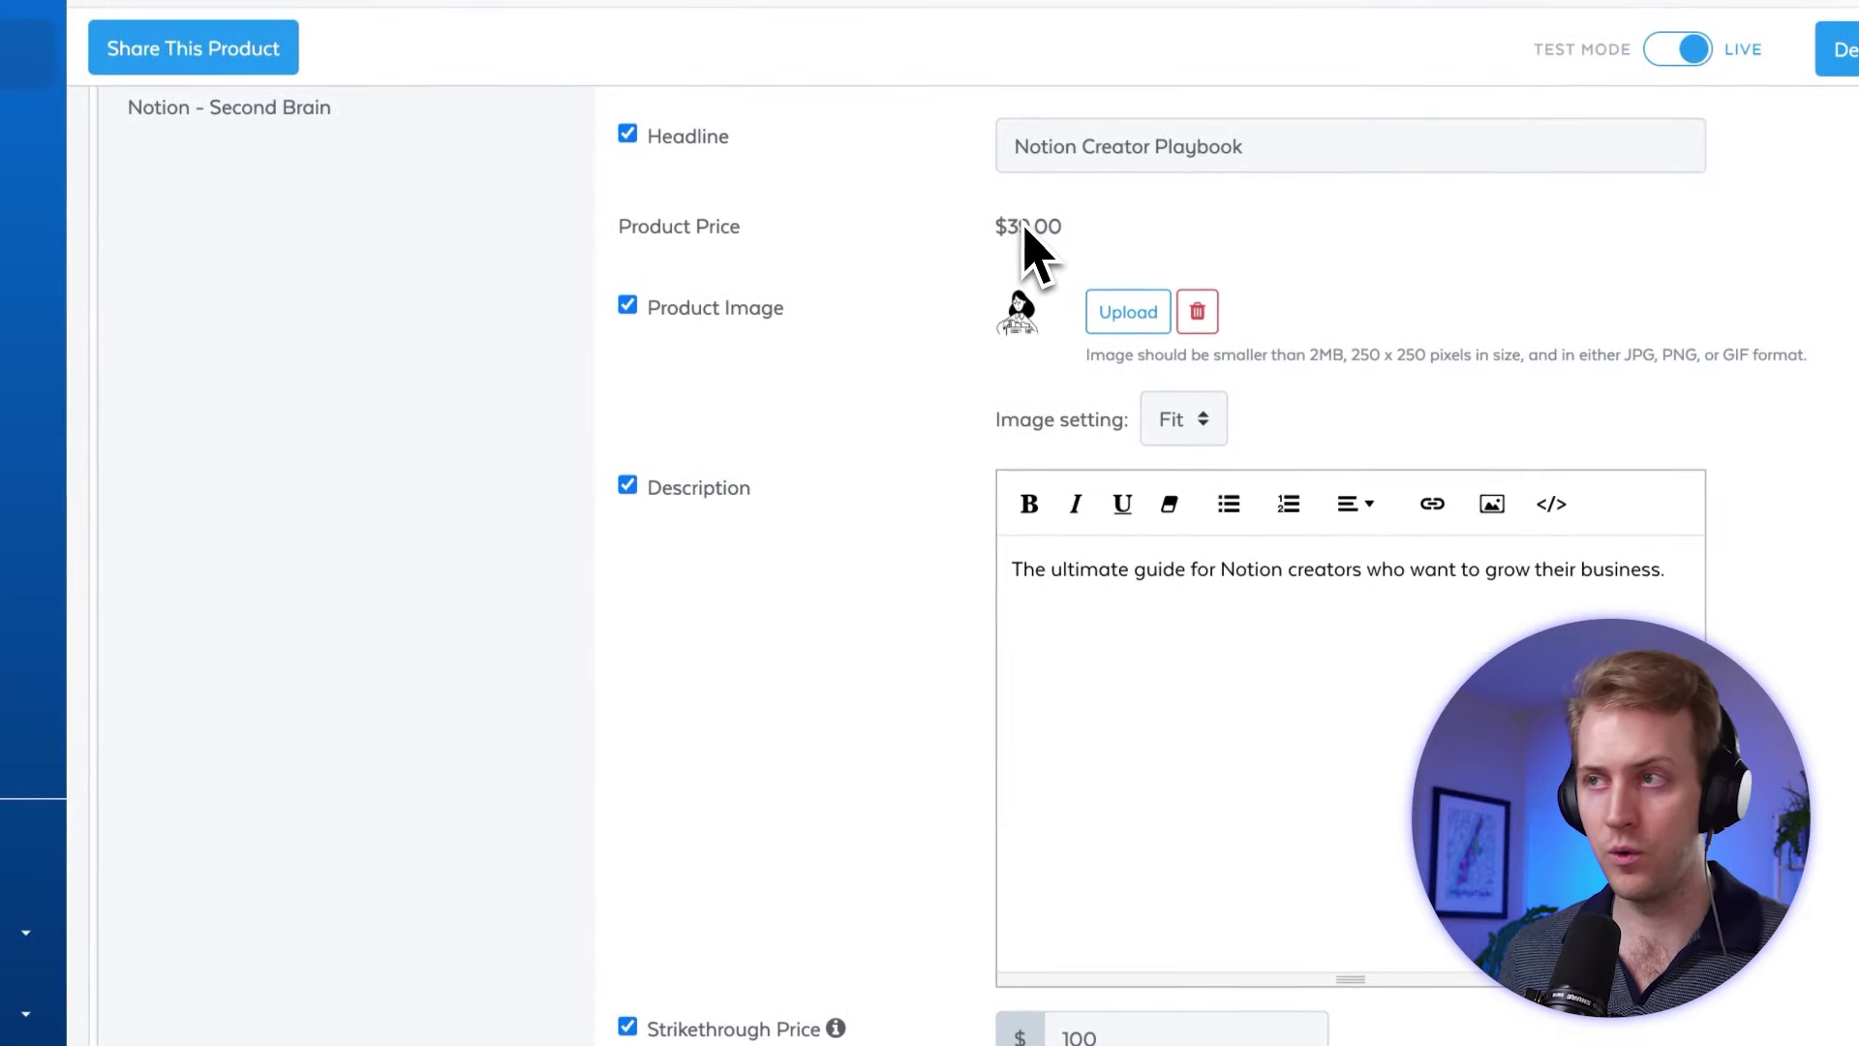
pyautogui.click(687, 1028)
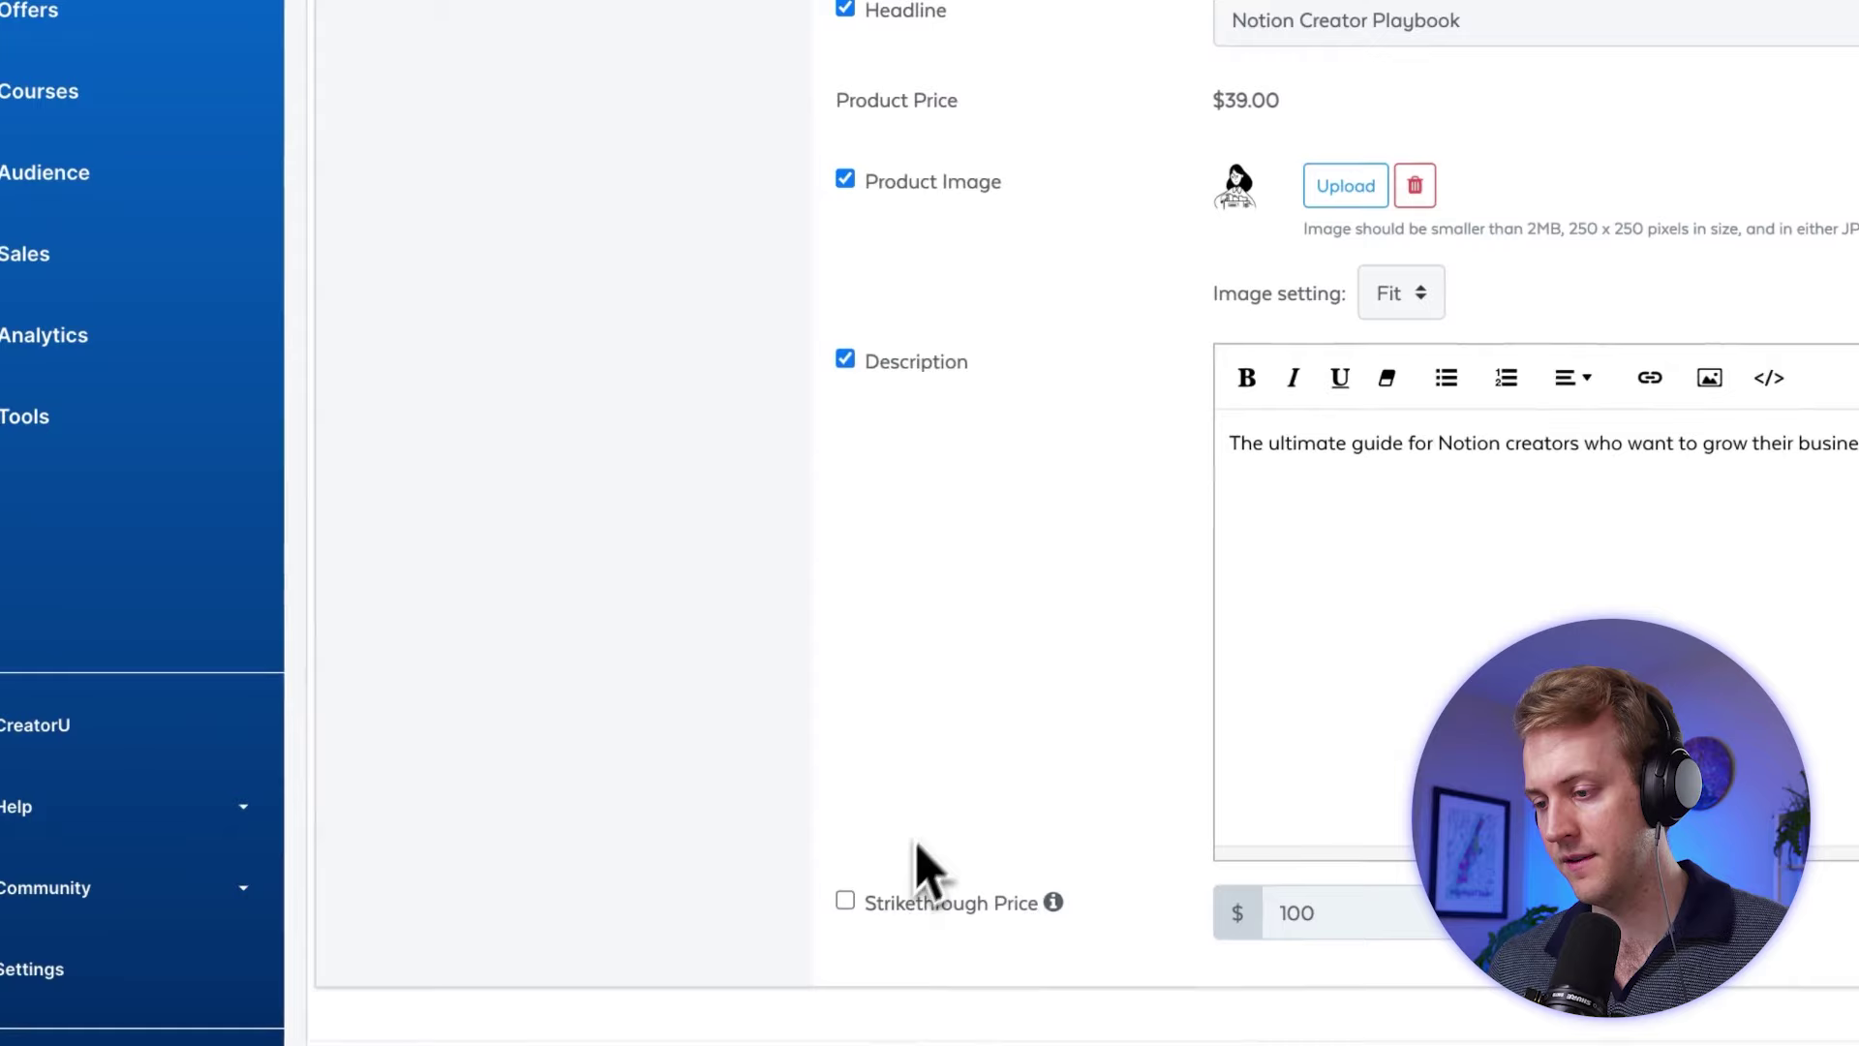
pyautogui.scroll(2, 919, 833)
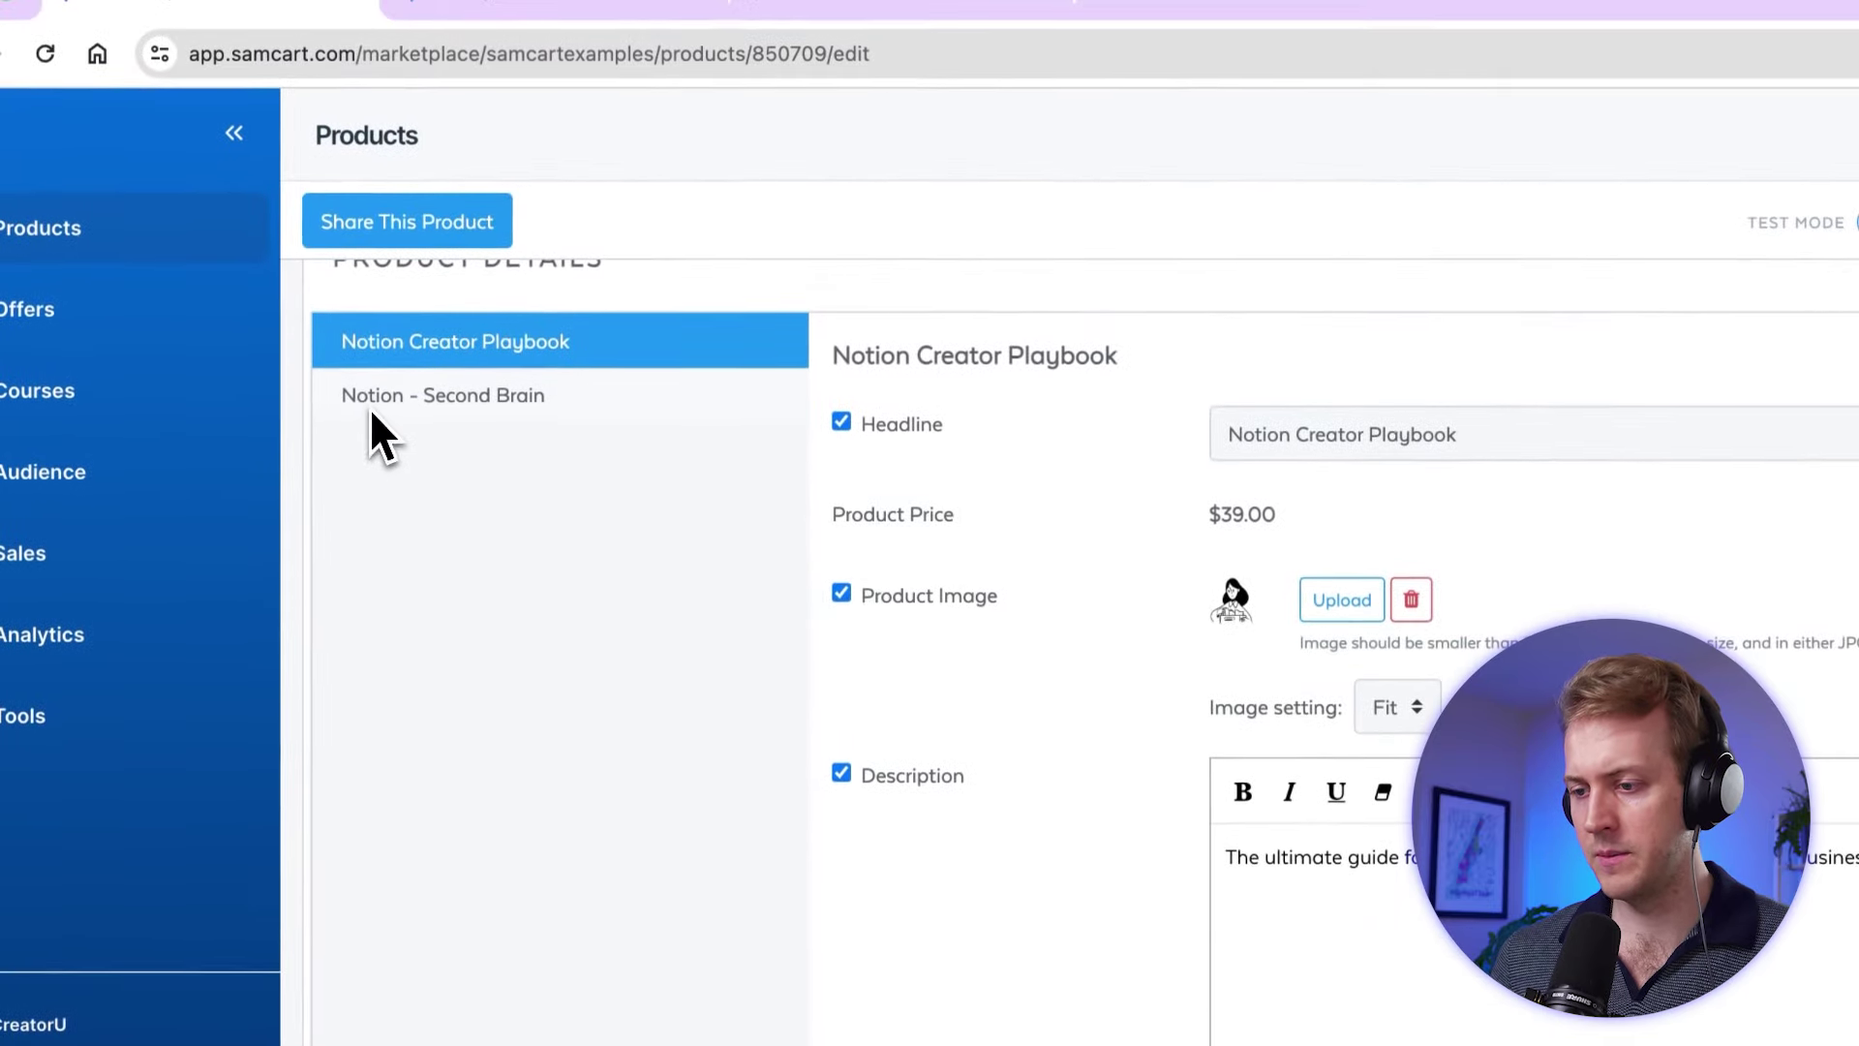
# Switch to the Notion - Second Brain bump and begin editing its headline
pyautogui.click(371, 410)
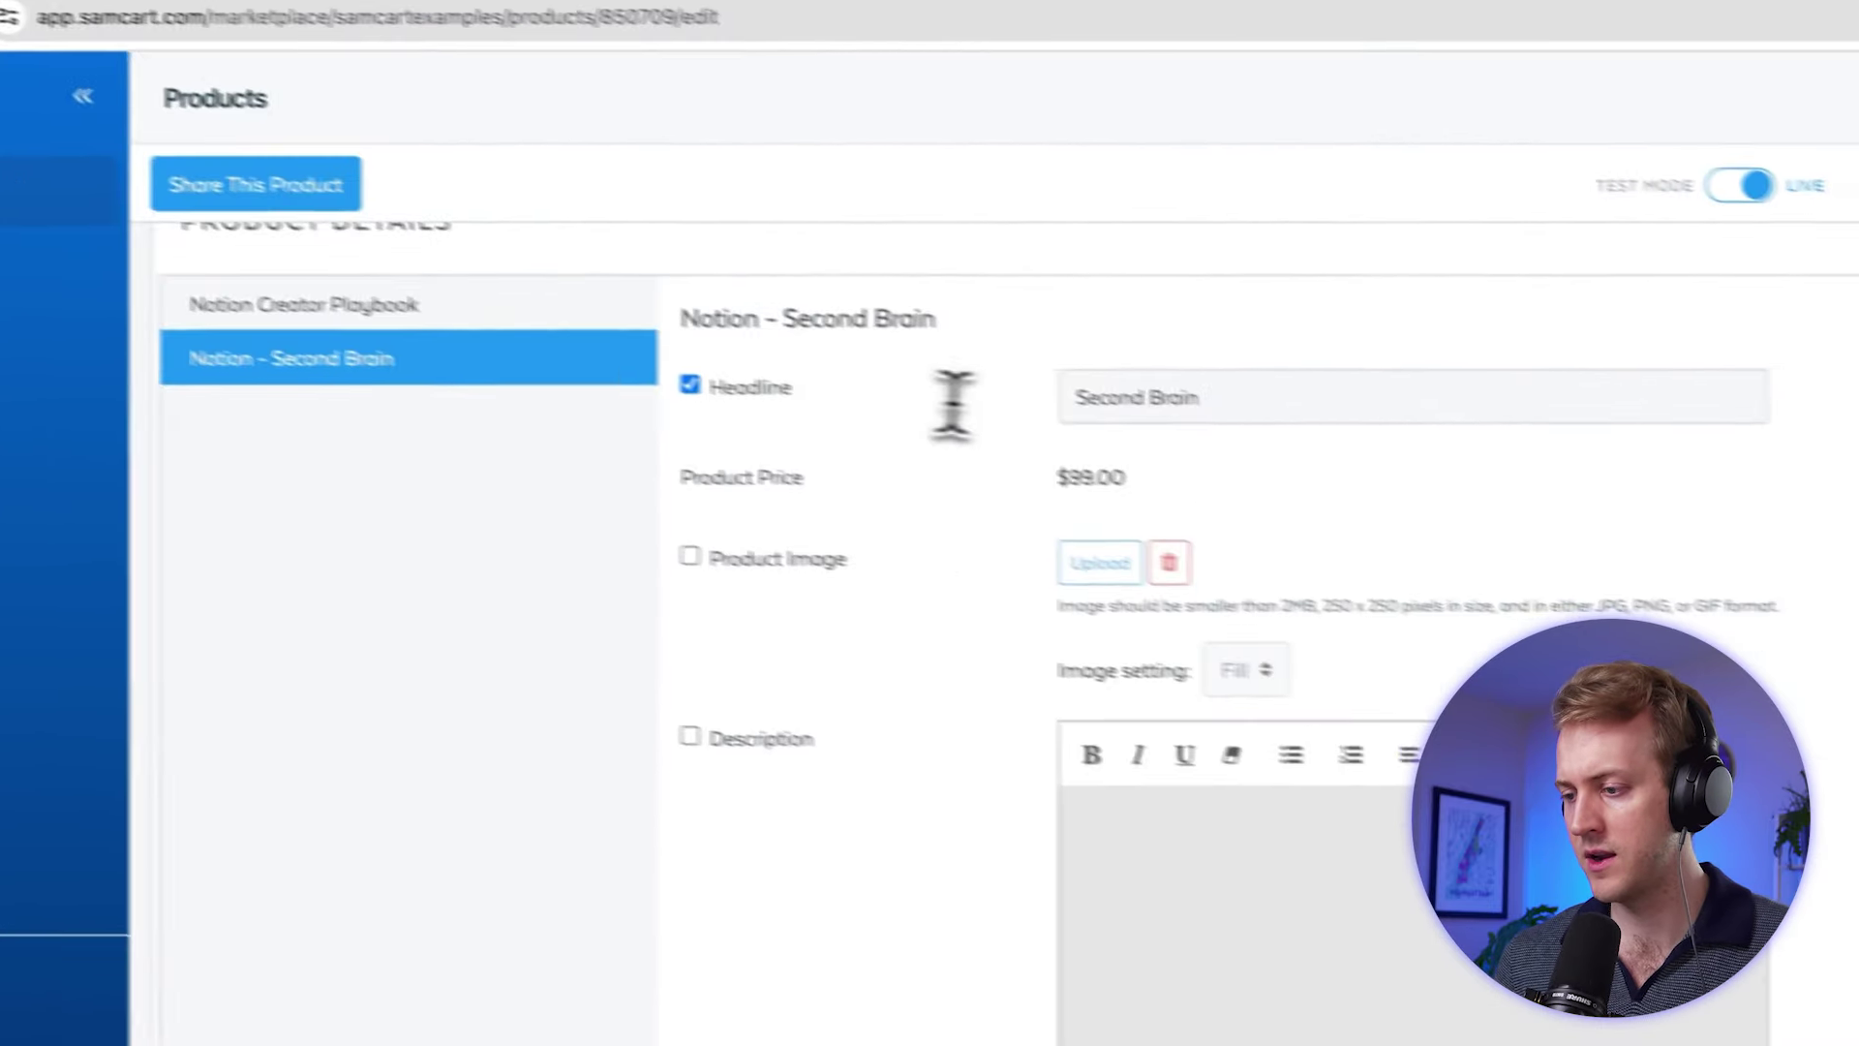
pyautogui.click(1137, 406)
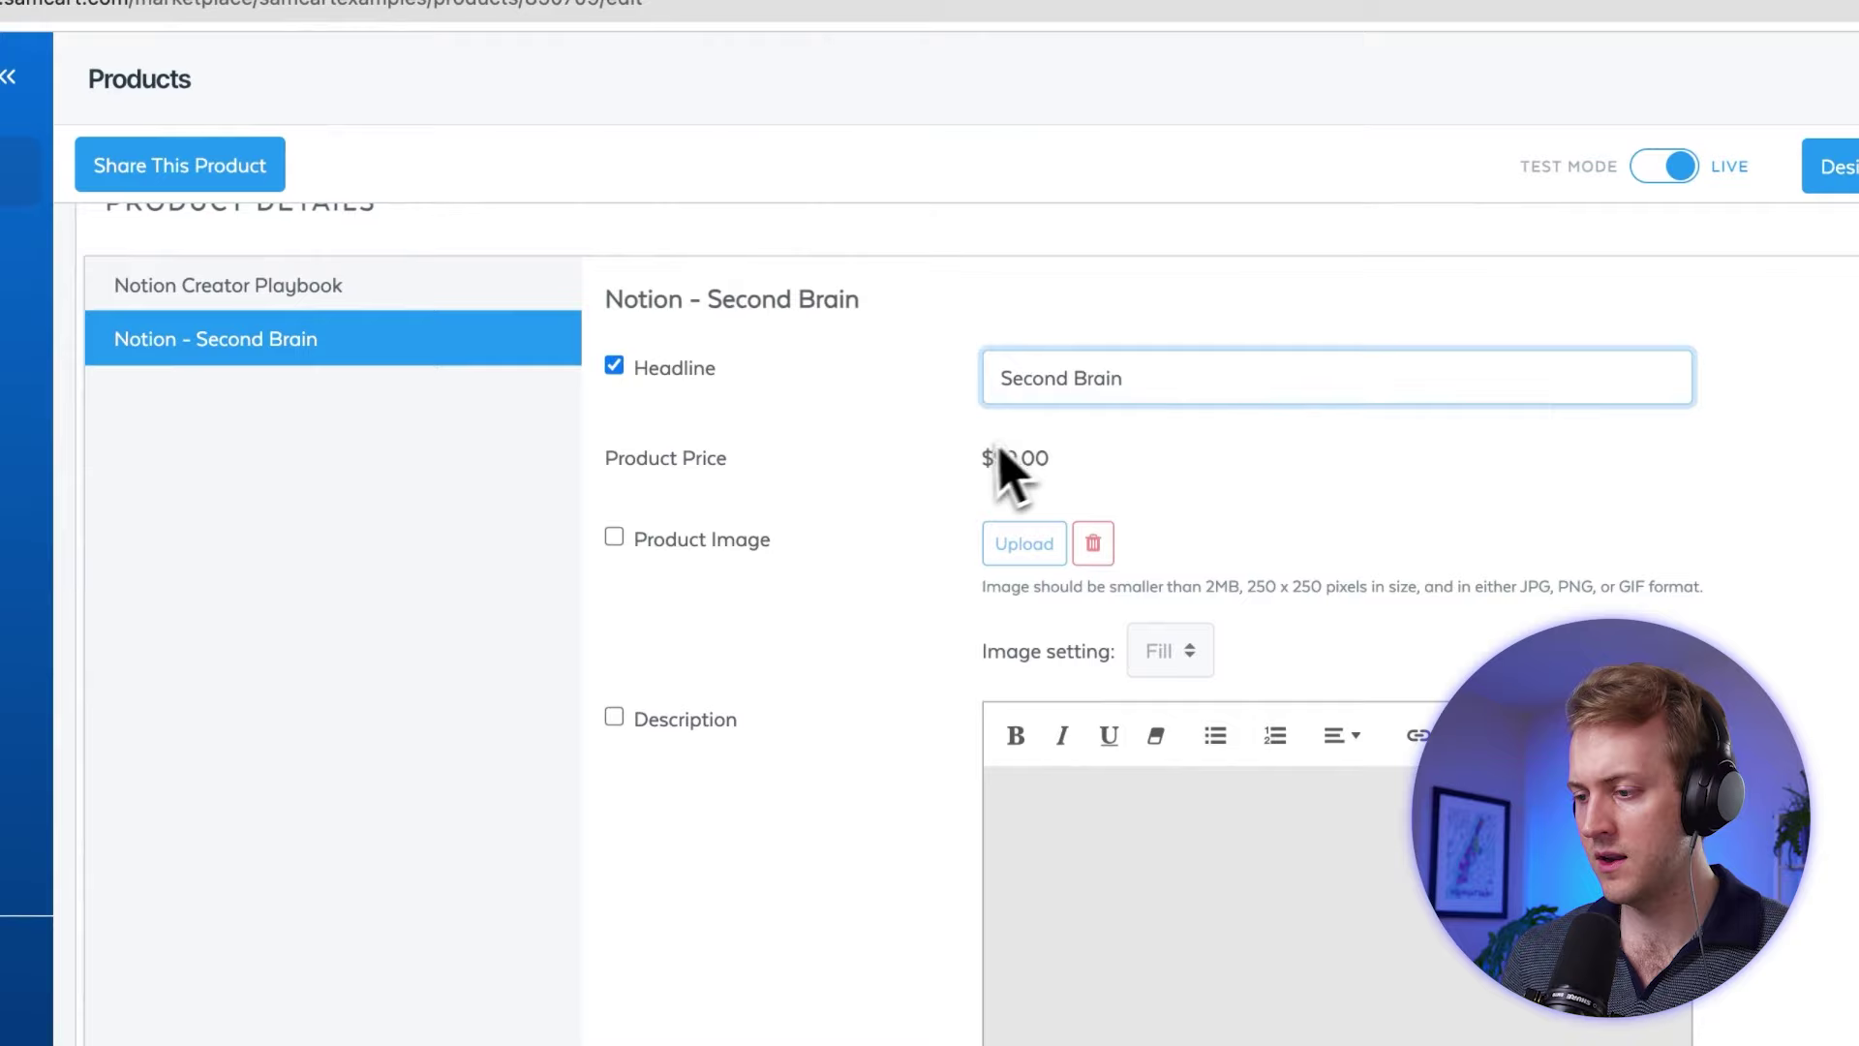
pyautogui.scroll(-1, 852, 484)
# Set the circular people icon from the media library as its product image, sized to Fit
pyautogui.click(759, 481)
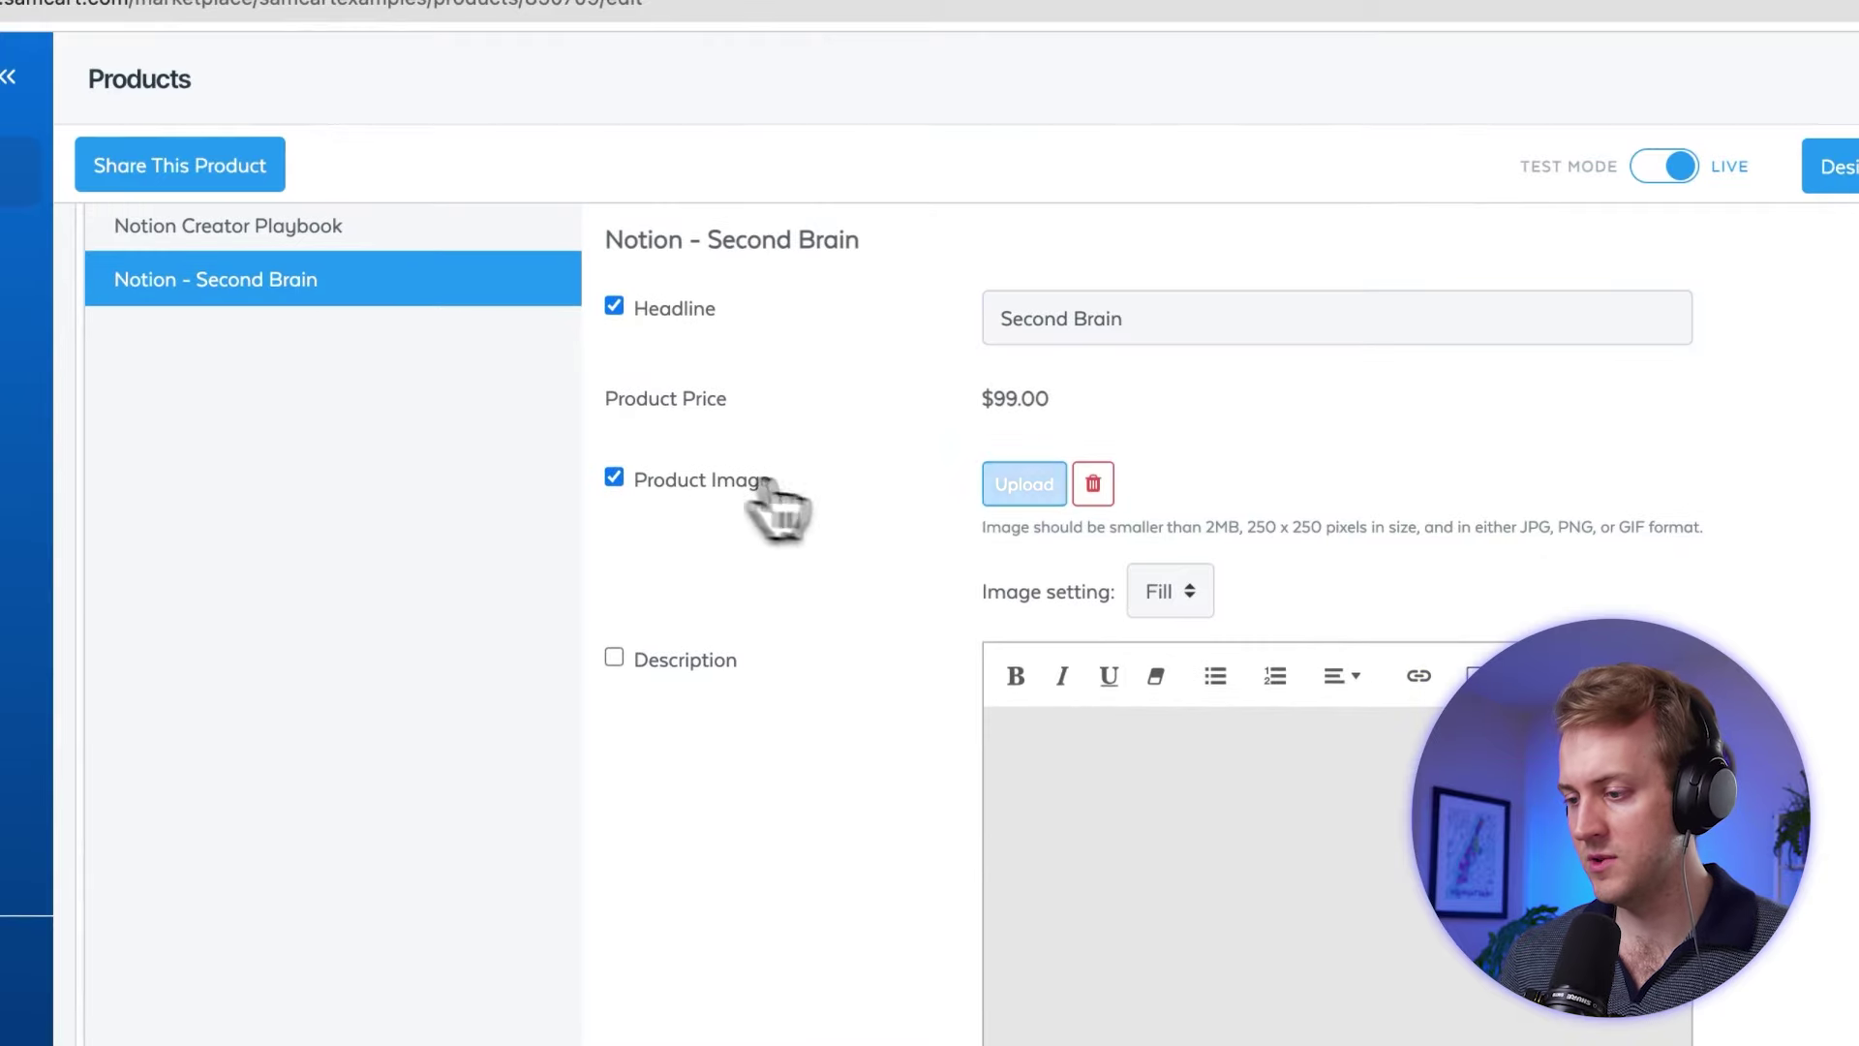
pyautogui.click(1012, 489)
pyautogui.click(842, 334)
pyautogui.scroll(-20, 862, 581)
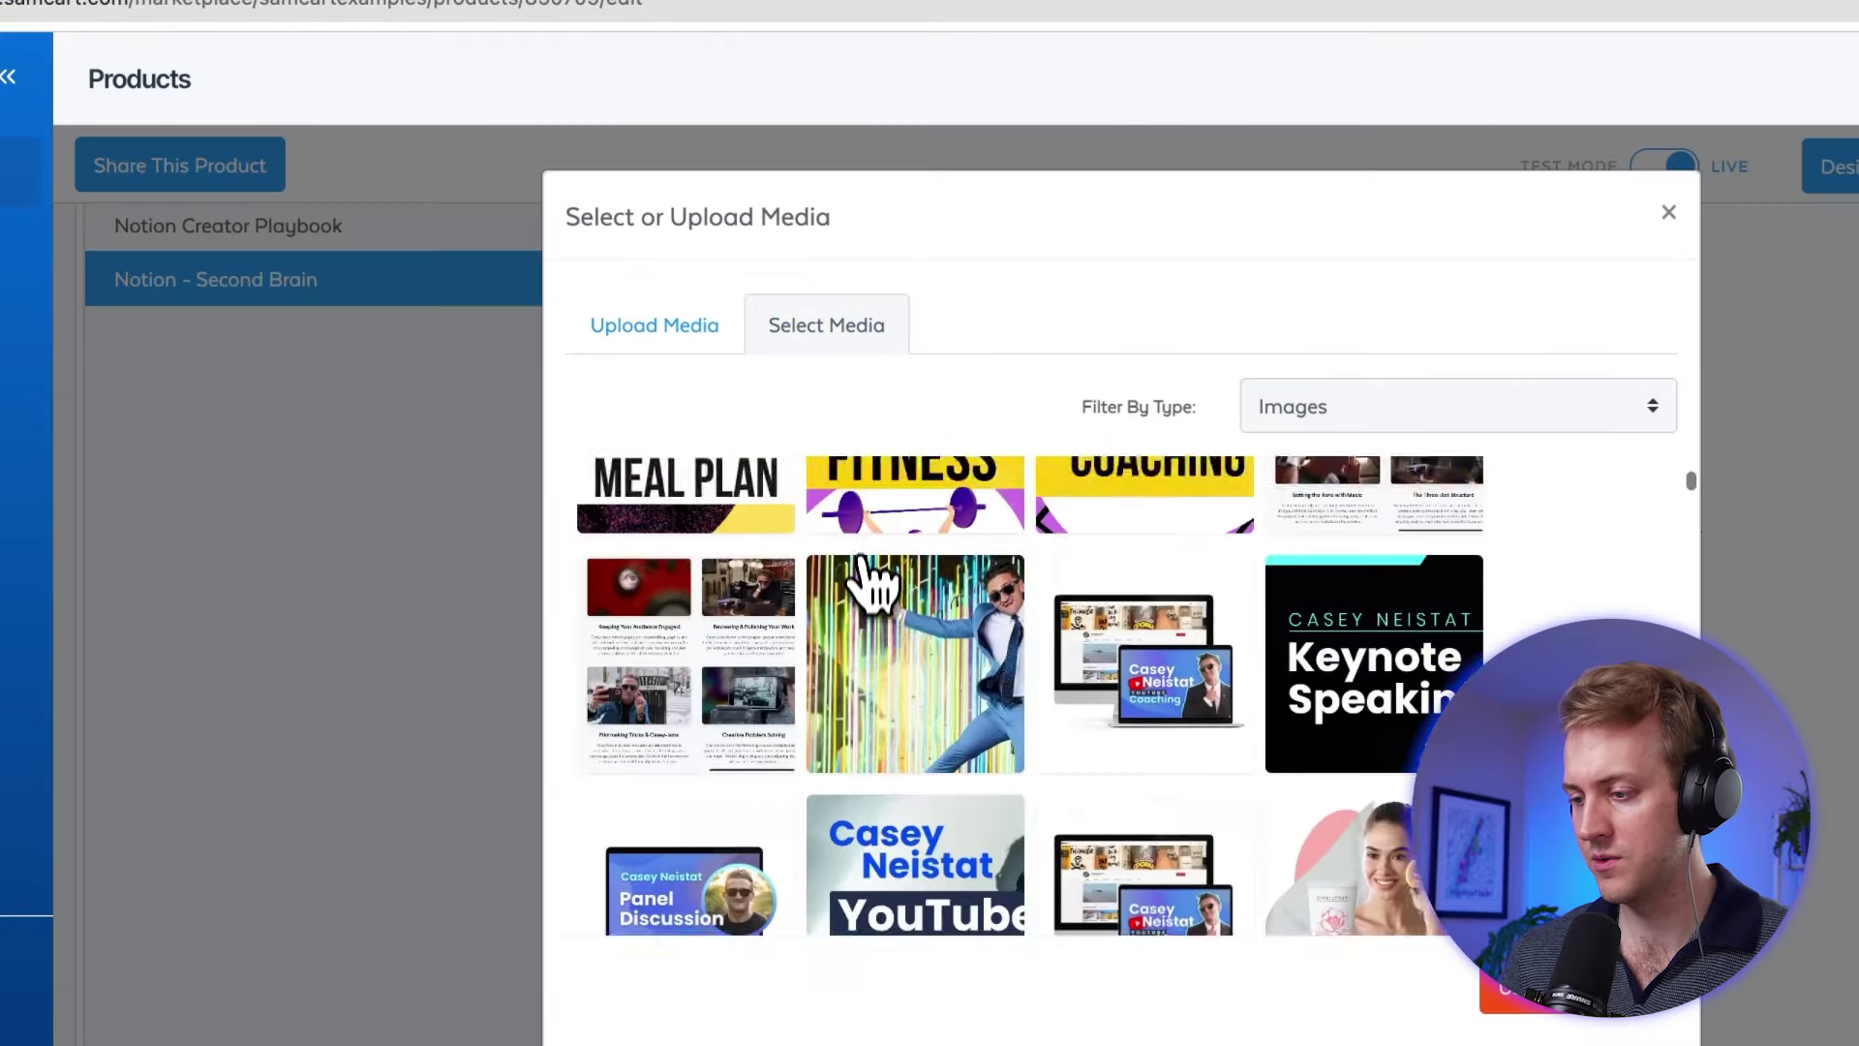
pyautogui.scroll(-5, 865, 620)
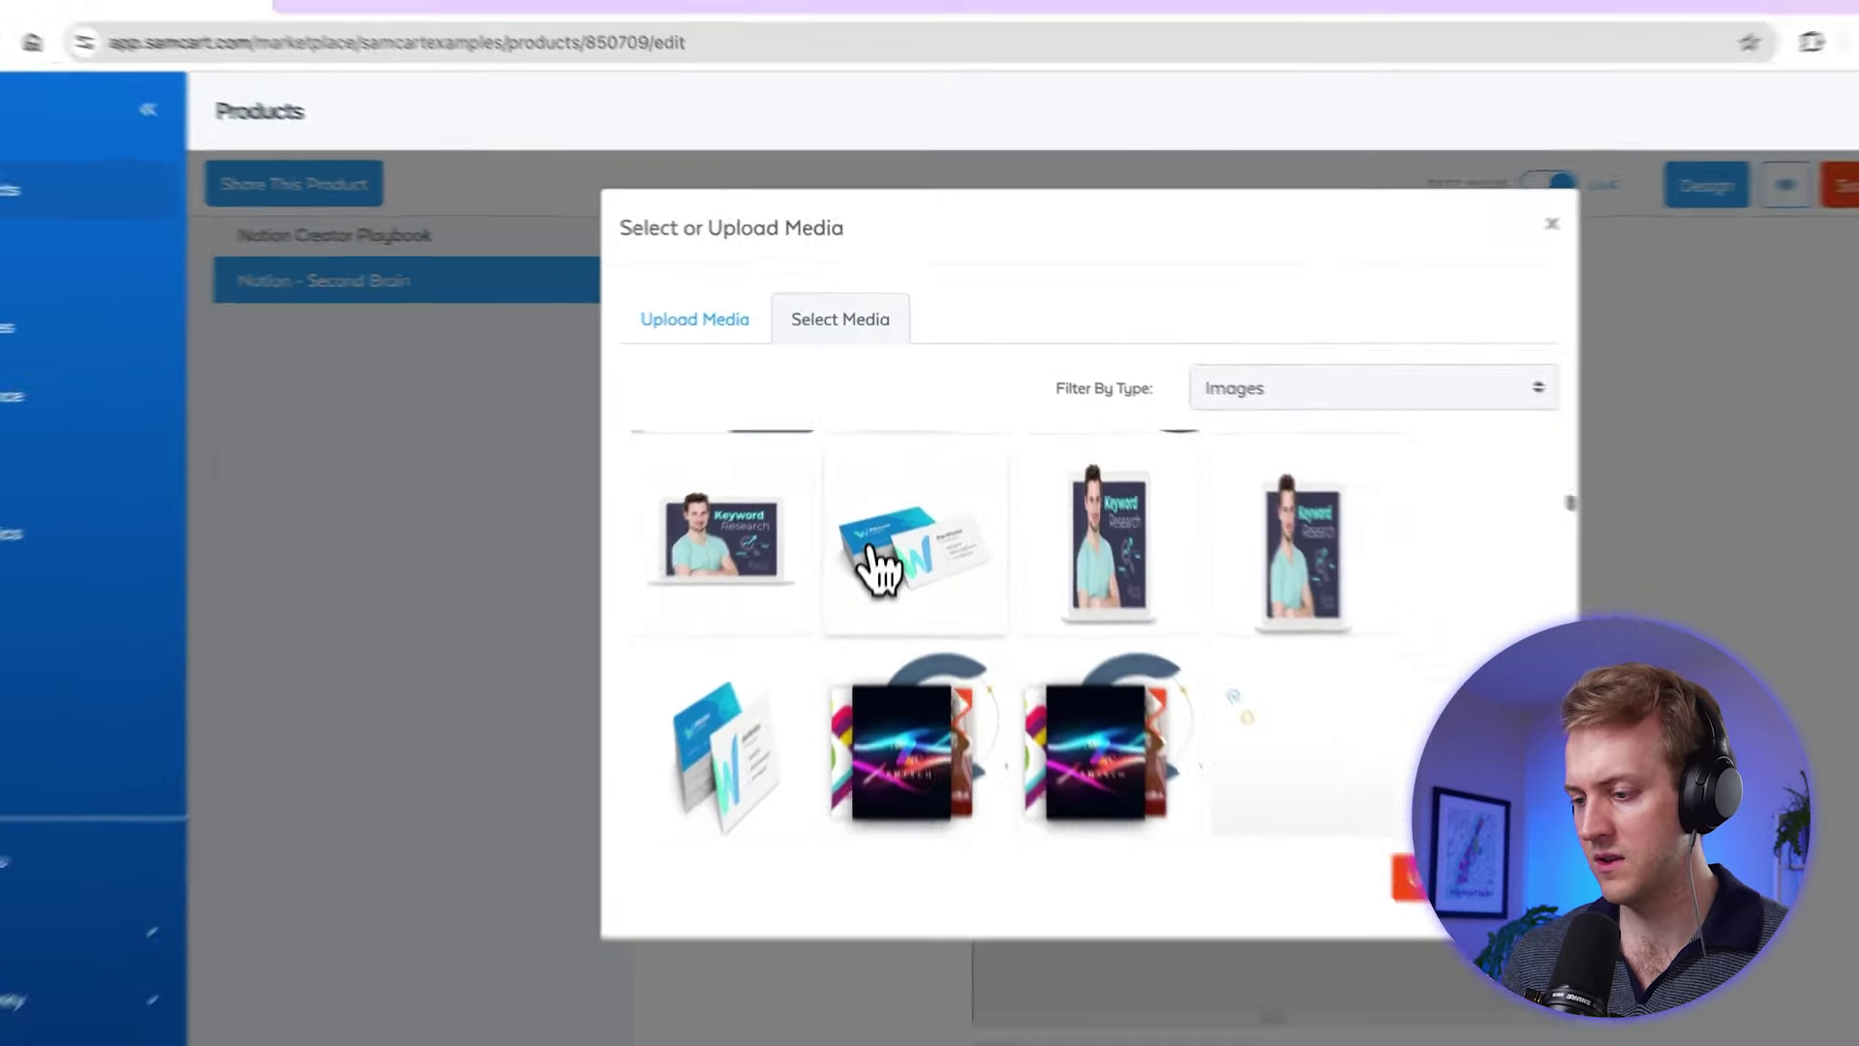
pyautogui.scroll(-10, 876, 552)
pyautogui.click(1294, 524)
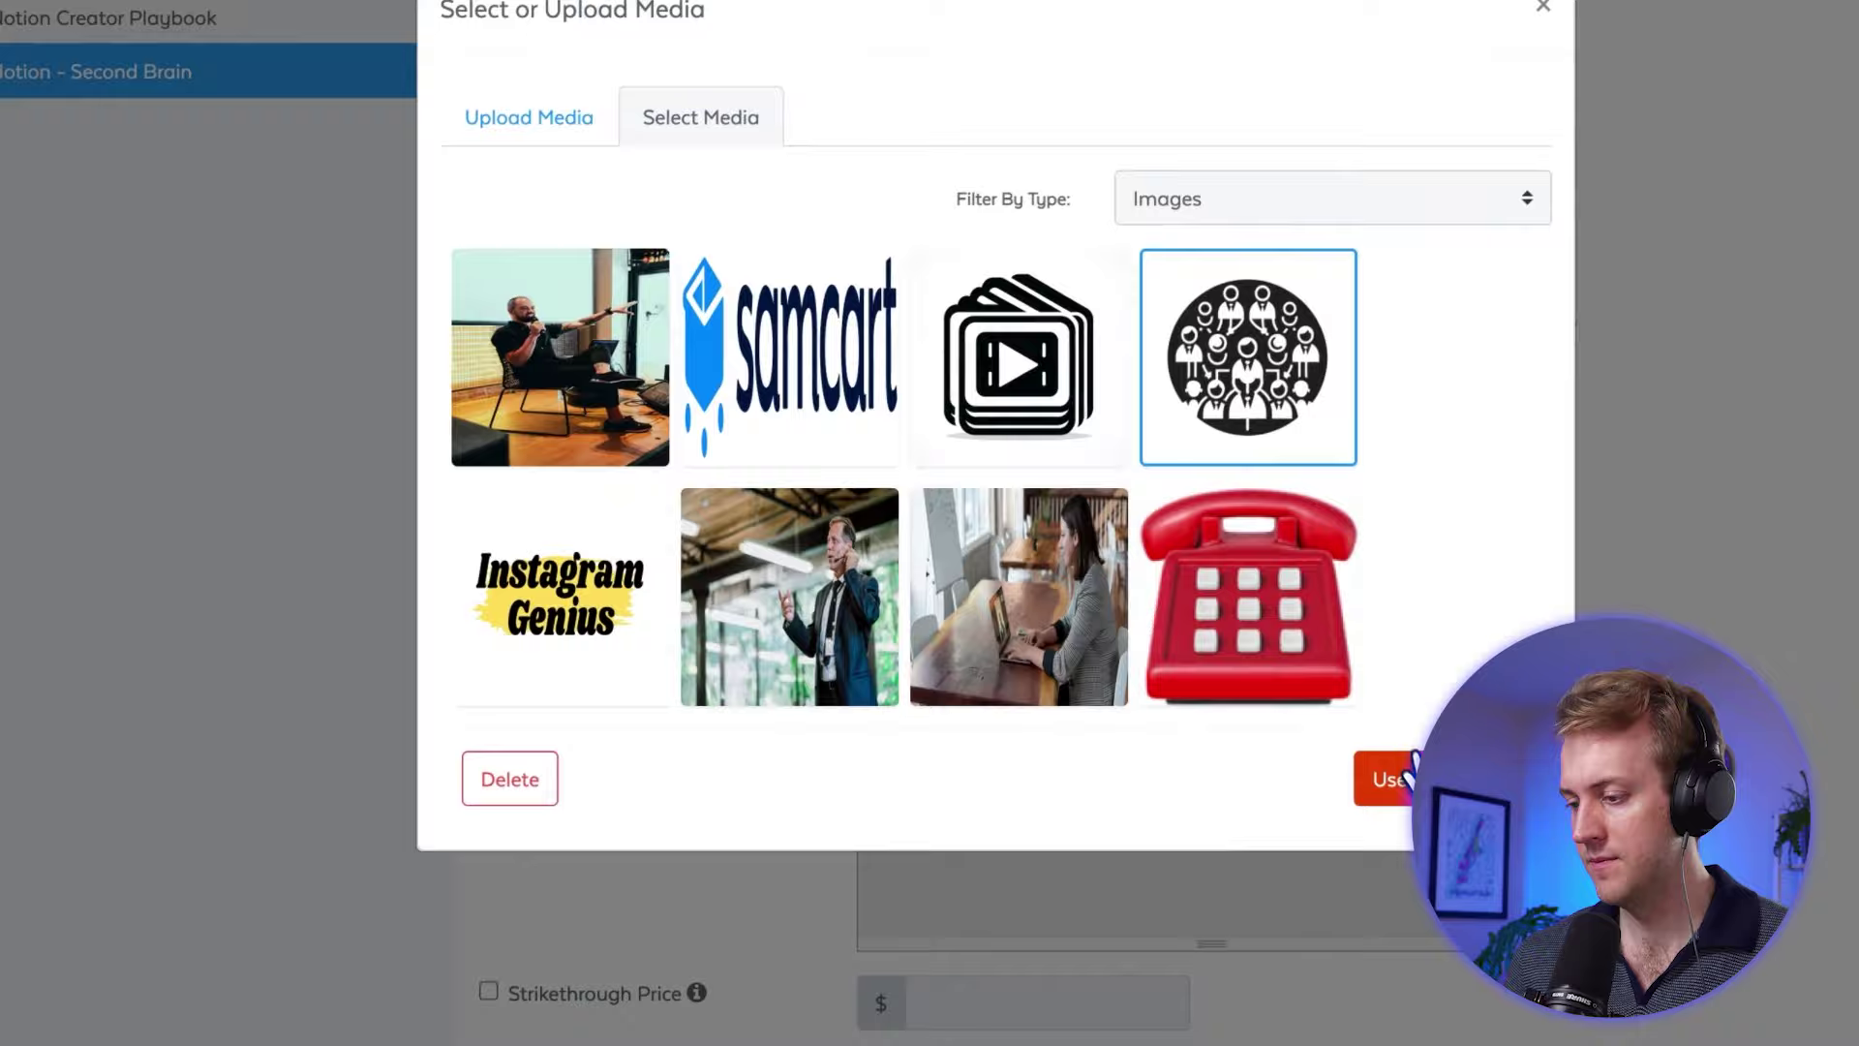
pyautogui.click(1409, 878)
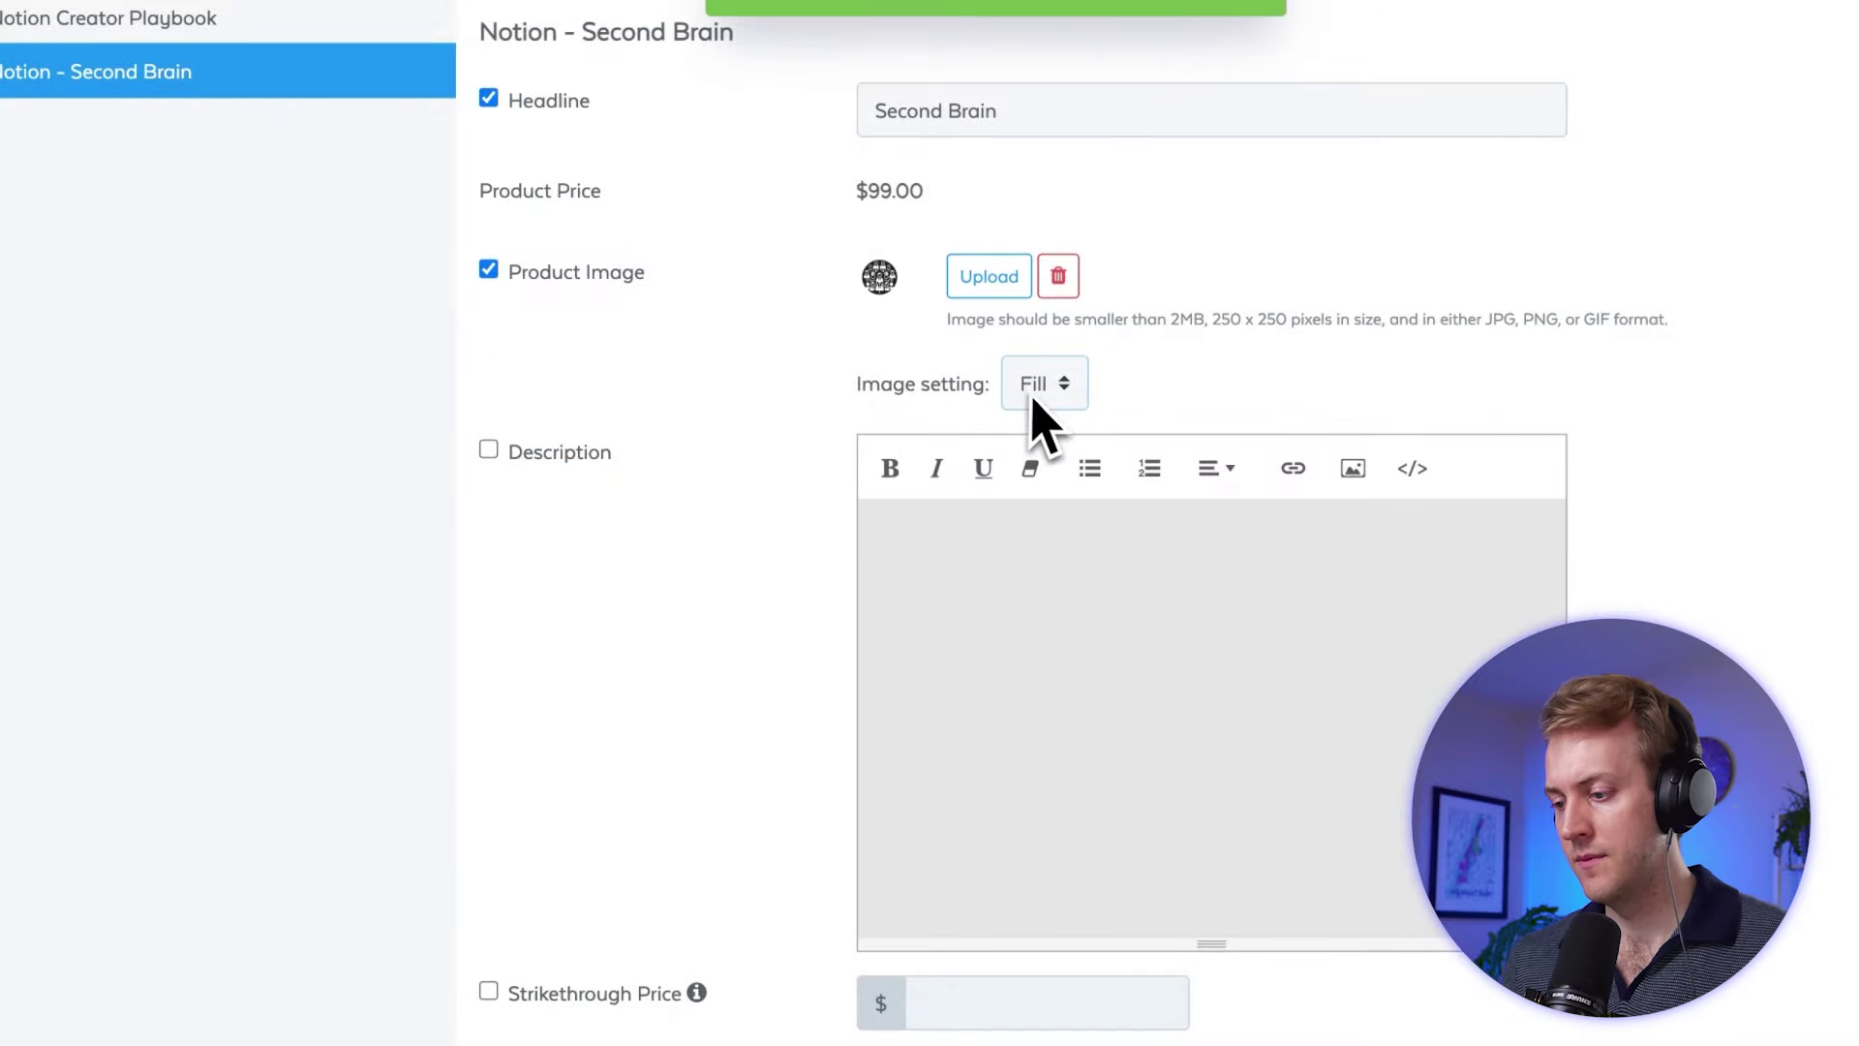
pyautogui.click(1041, 423)
# Enable the description 'The Notion database template for storing, sharing and maximizing your productivity.', correcting 'maximing'
pyautogui.click(488, 449)
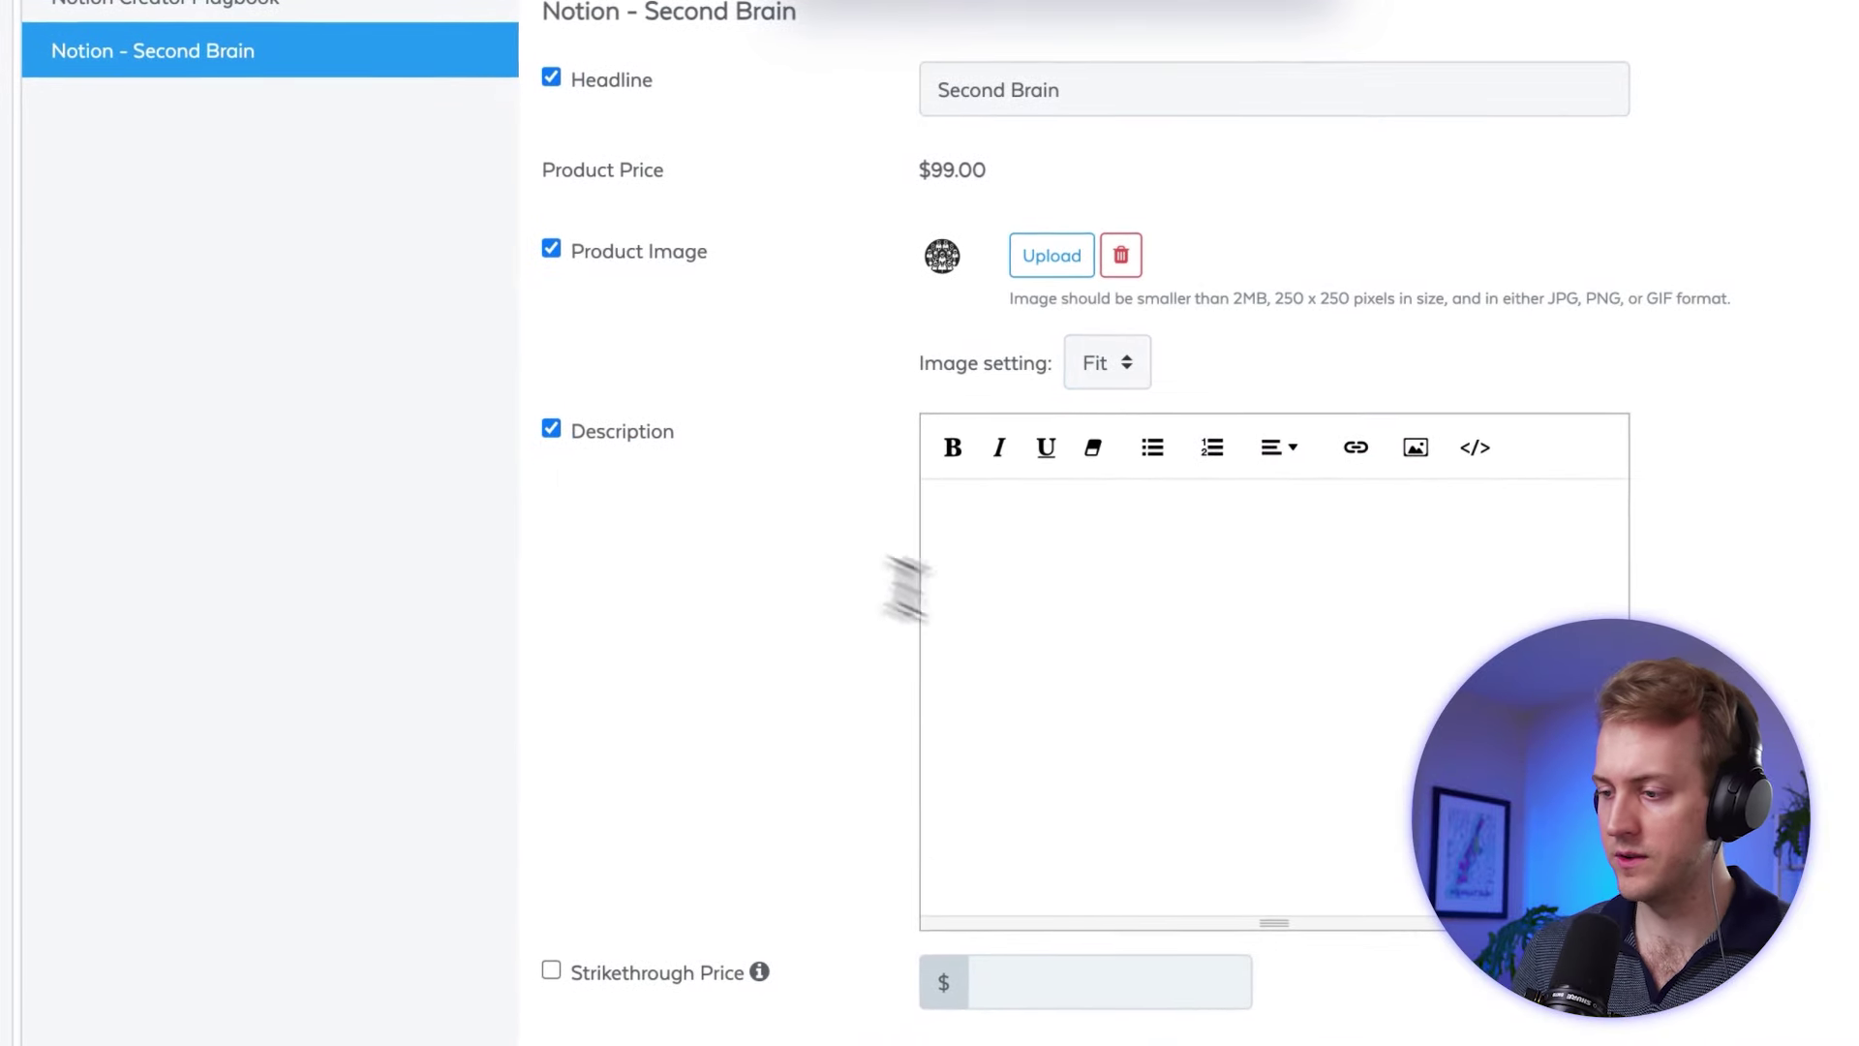
pyautogui.write('Th')
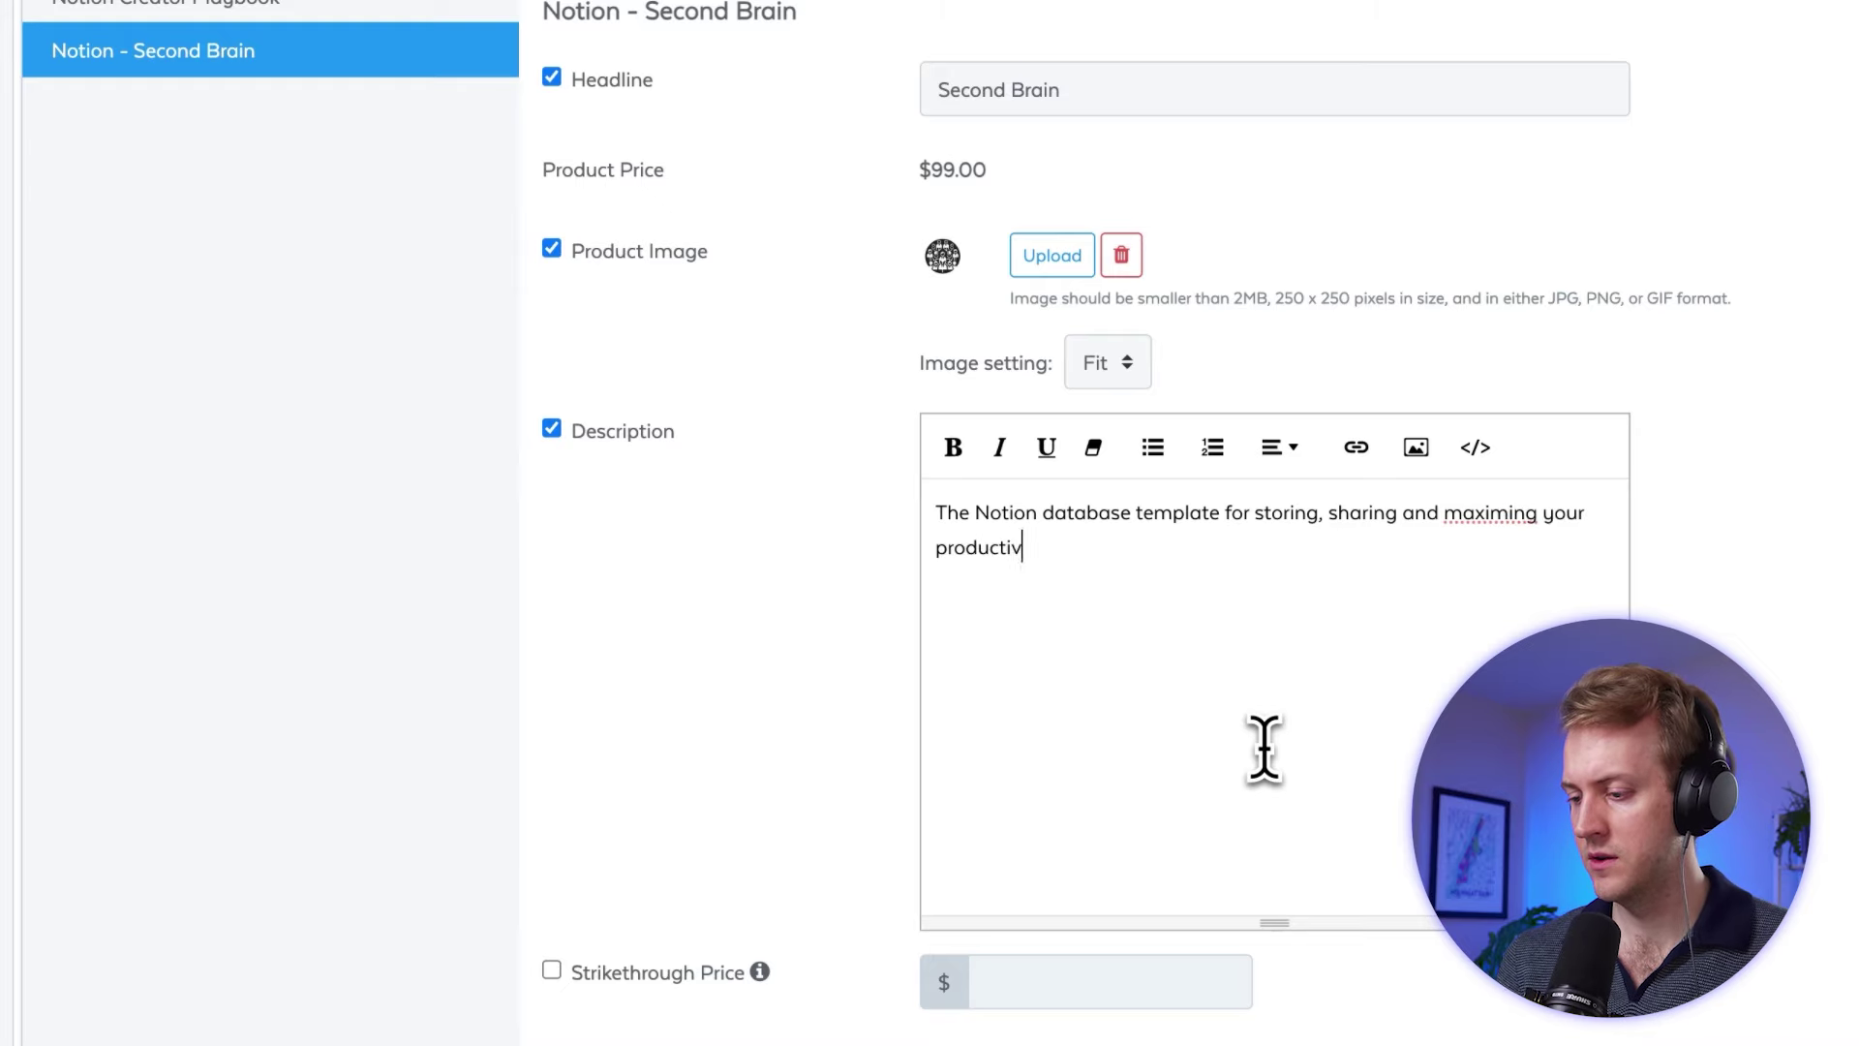
pyautogui.doubleClick(1491, 513)
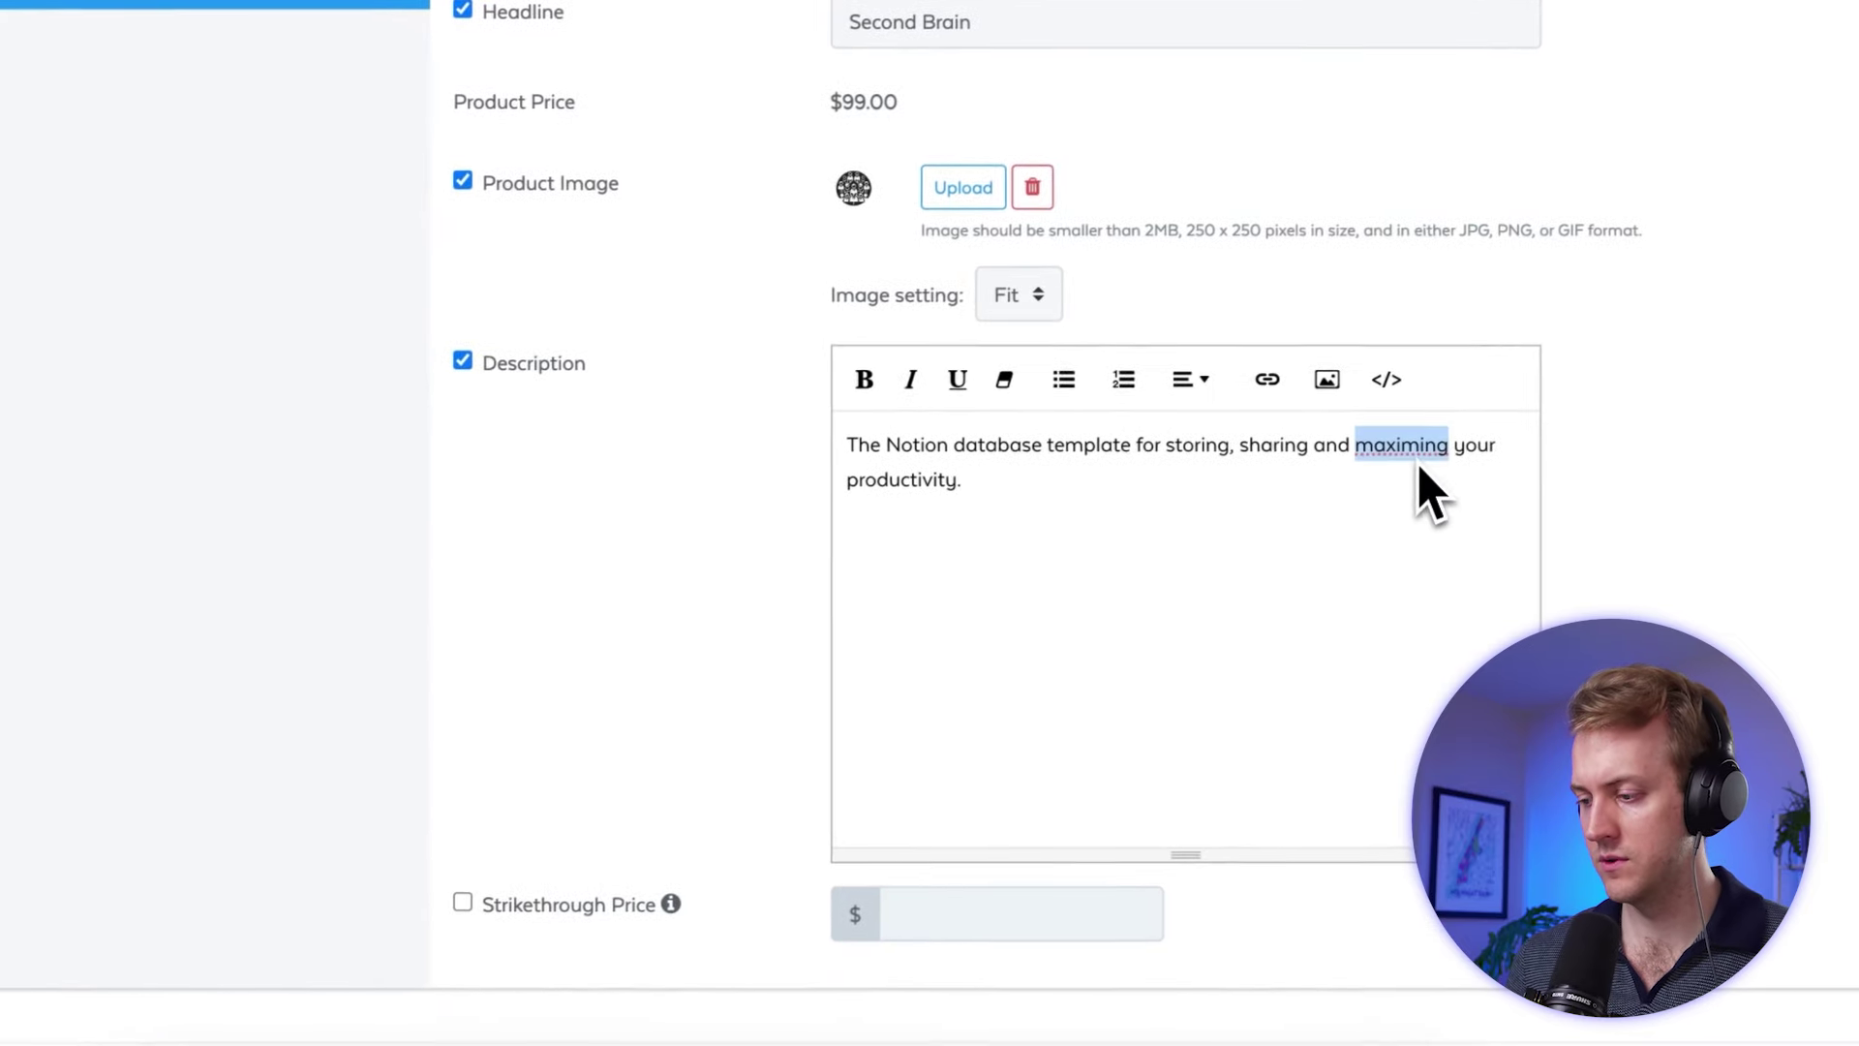
pyautogui.click(1427, 447)
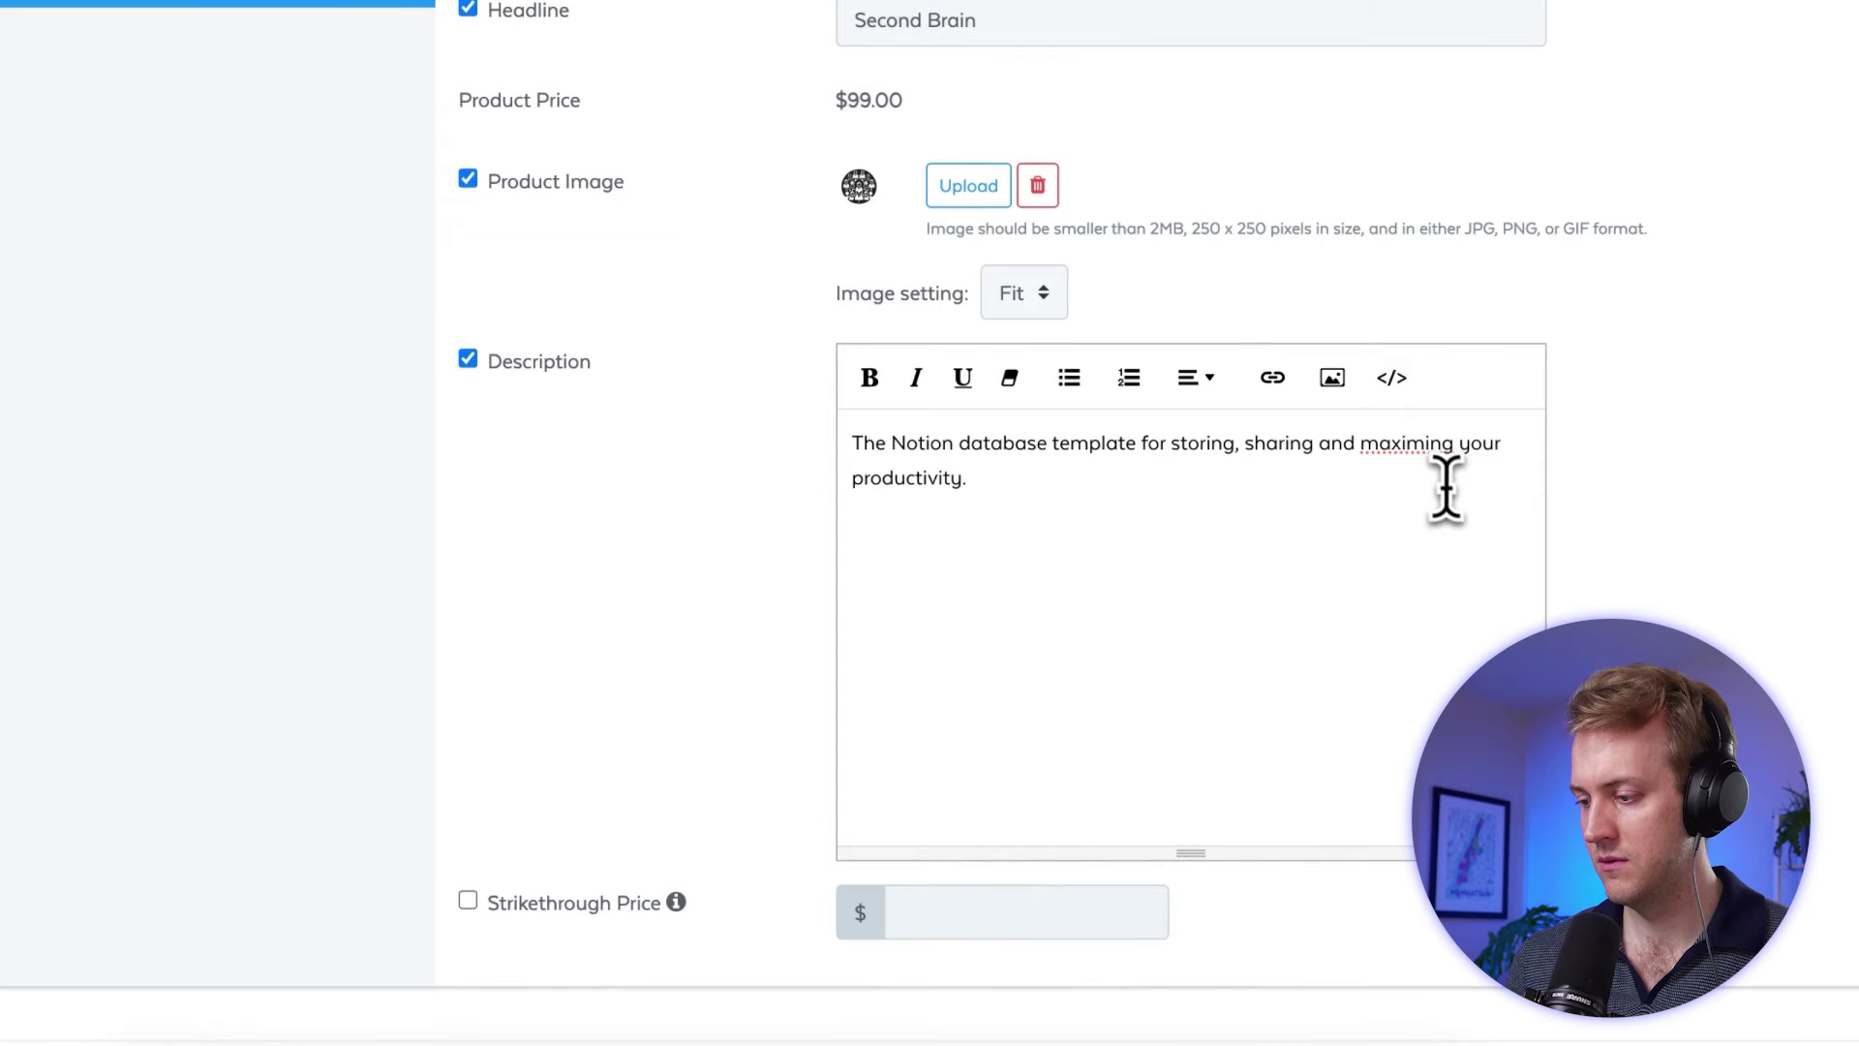
pyautogui.click(1420, 530)
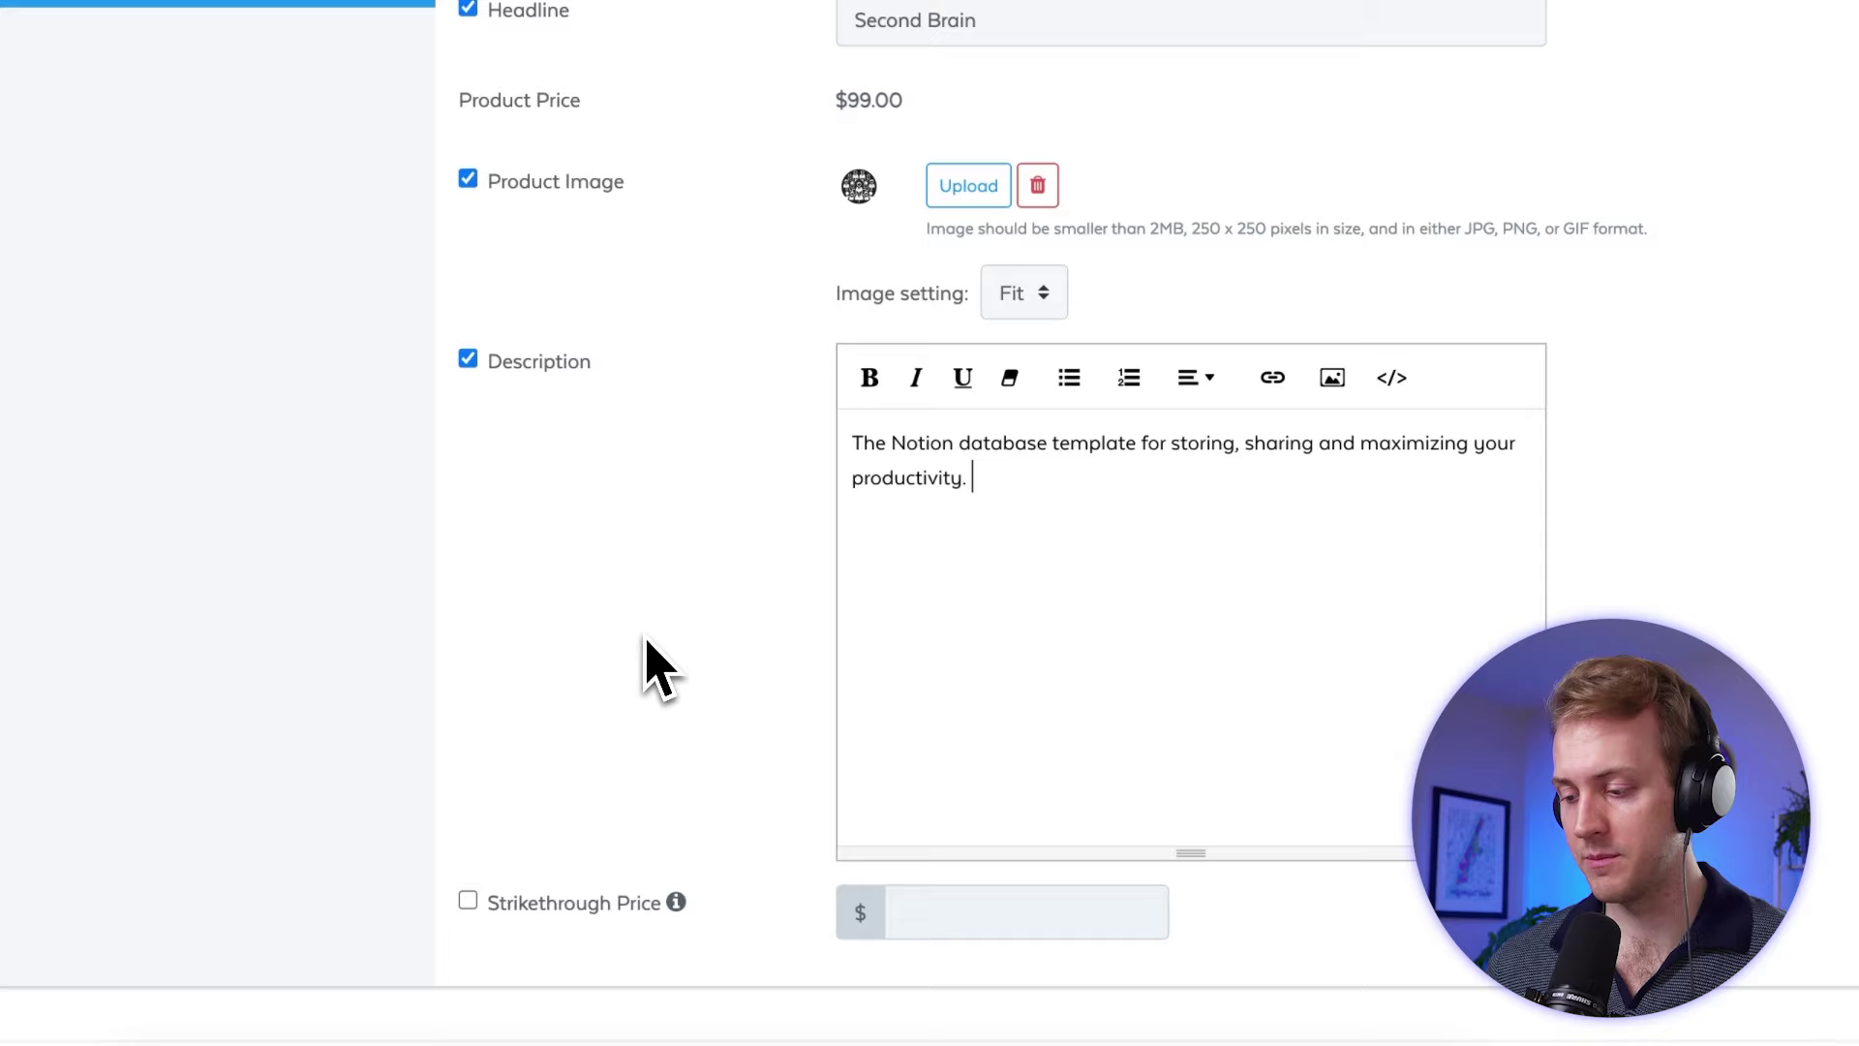
# Turn on a strikethrough price of 200 for the Second Brain bump
pyautogui.click(600, 895)
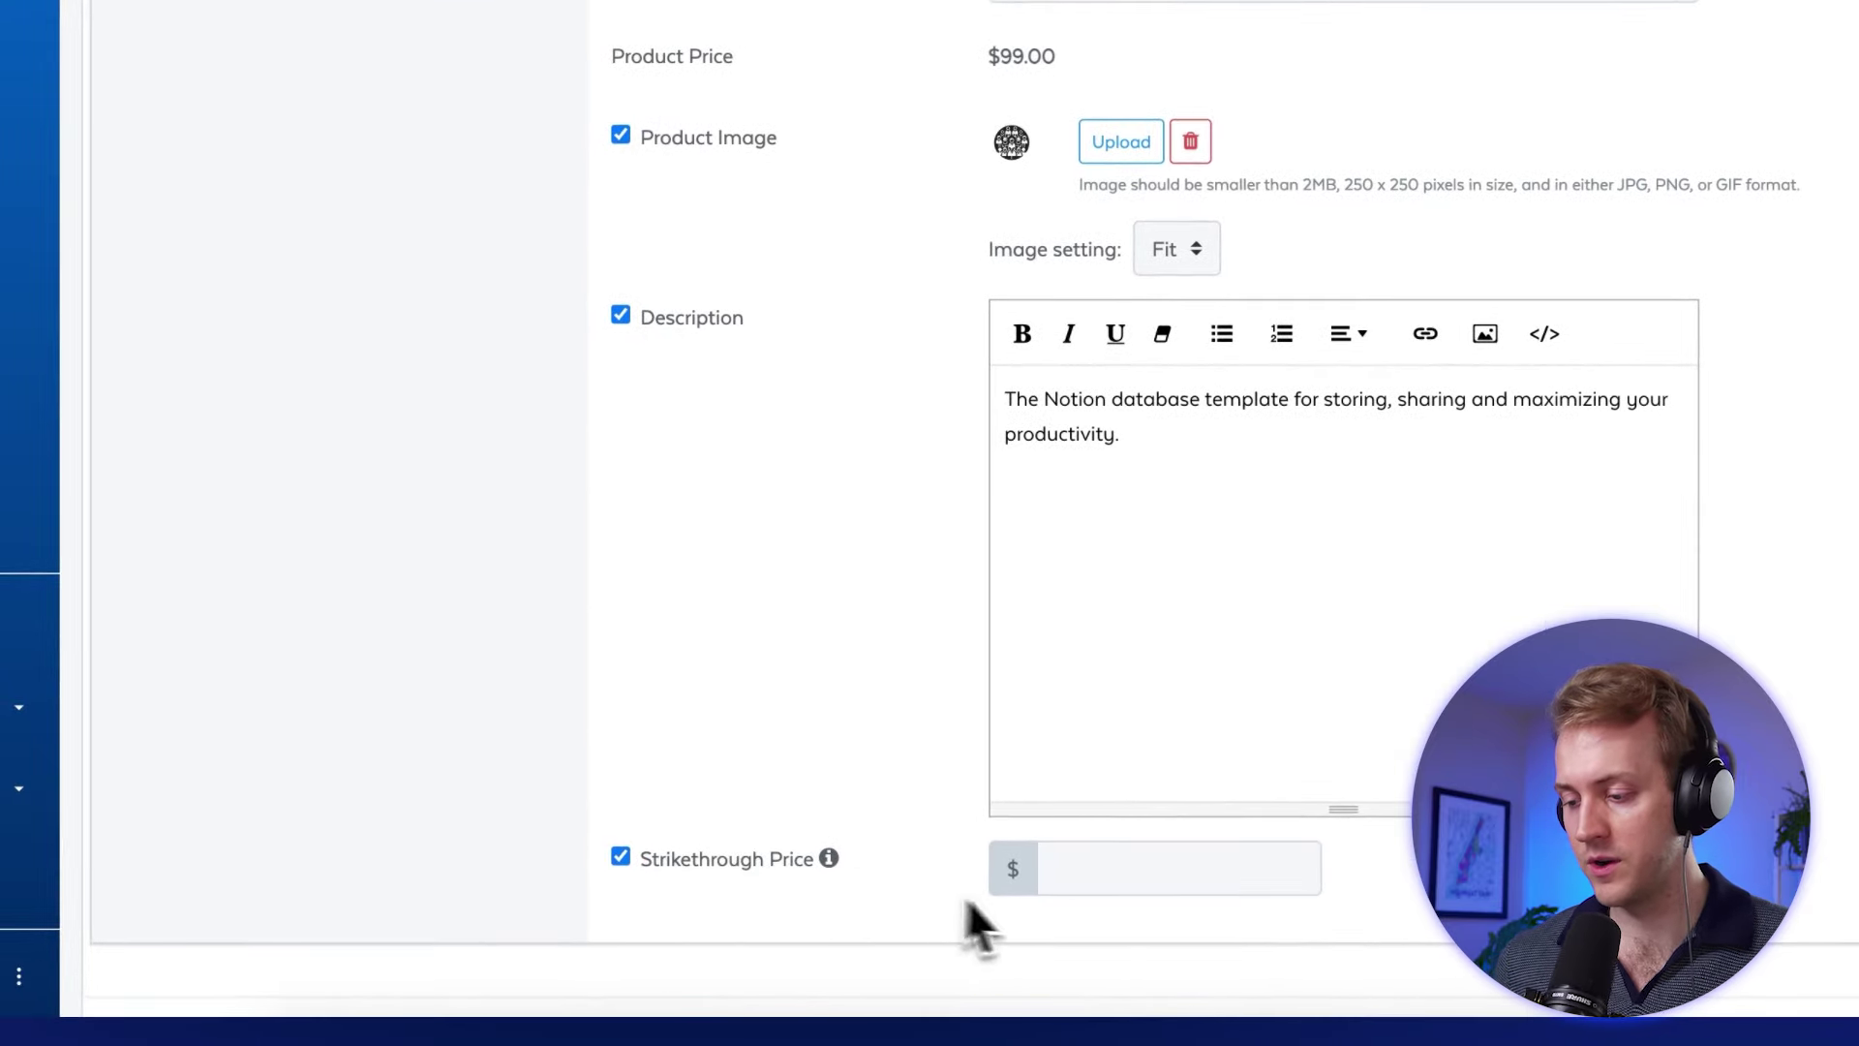
pyautogui.click(1087, 889)
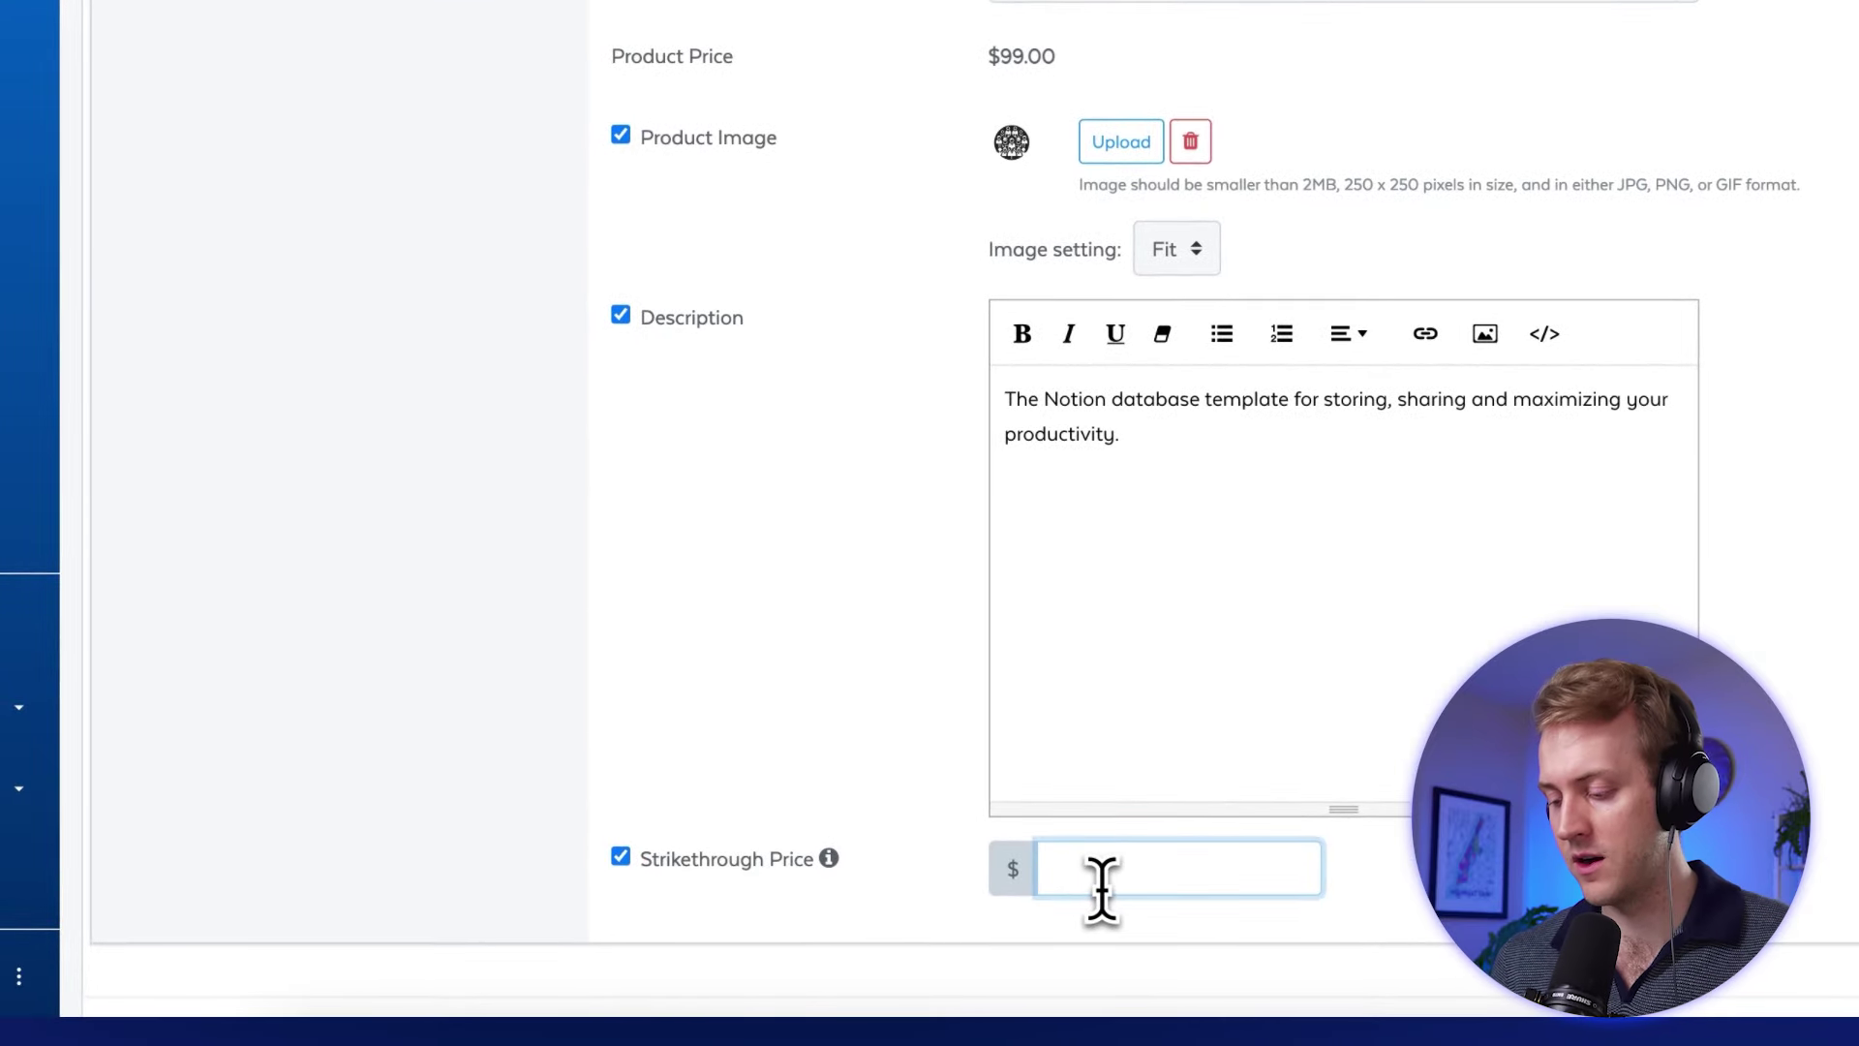
pyautogui.write('200')
pyautogui.click(833, 797)
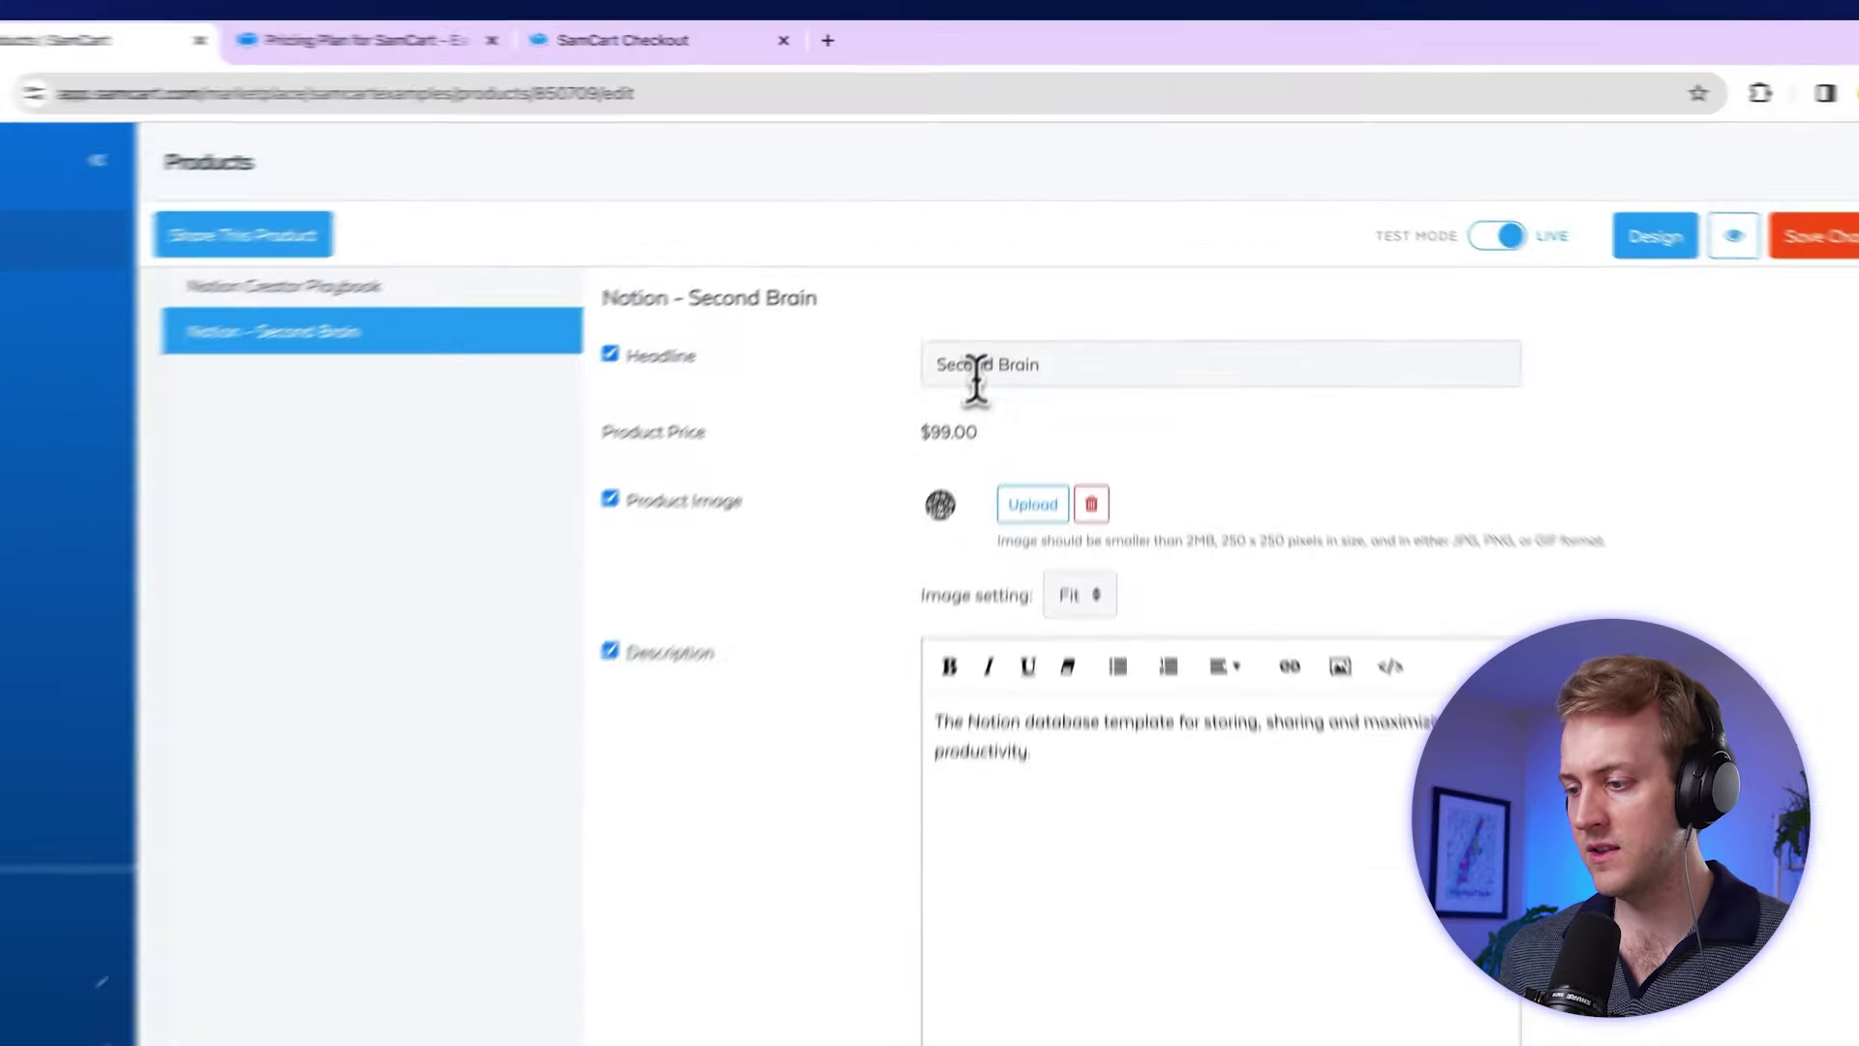
# Append '(50% OFF)' to the headline, making it 'Second Brain (50% OFF)'
pyautogui.click(1095, 306)
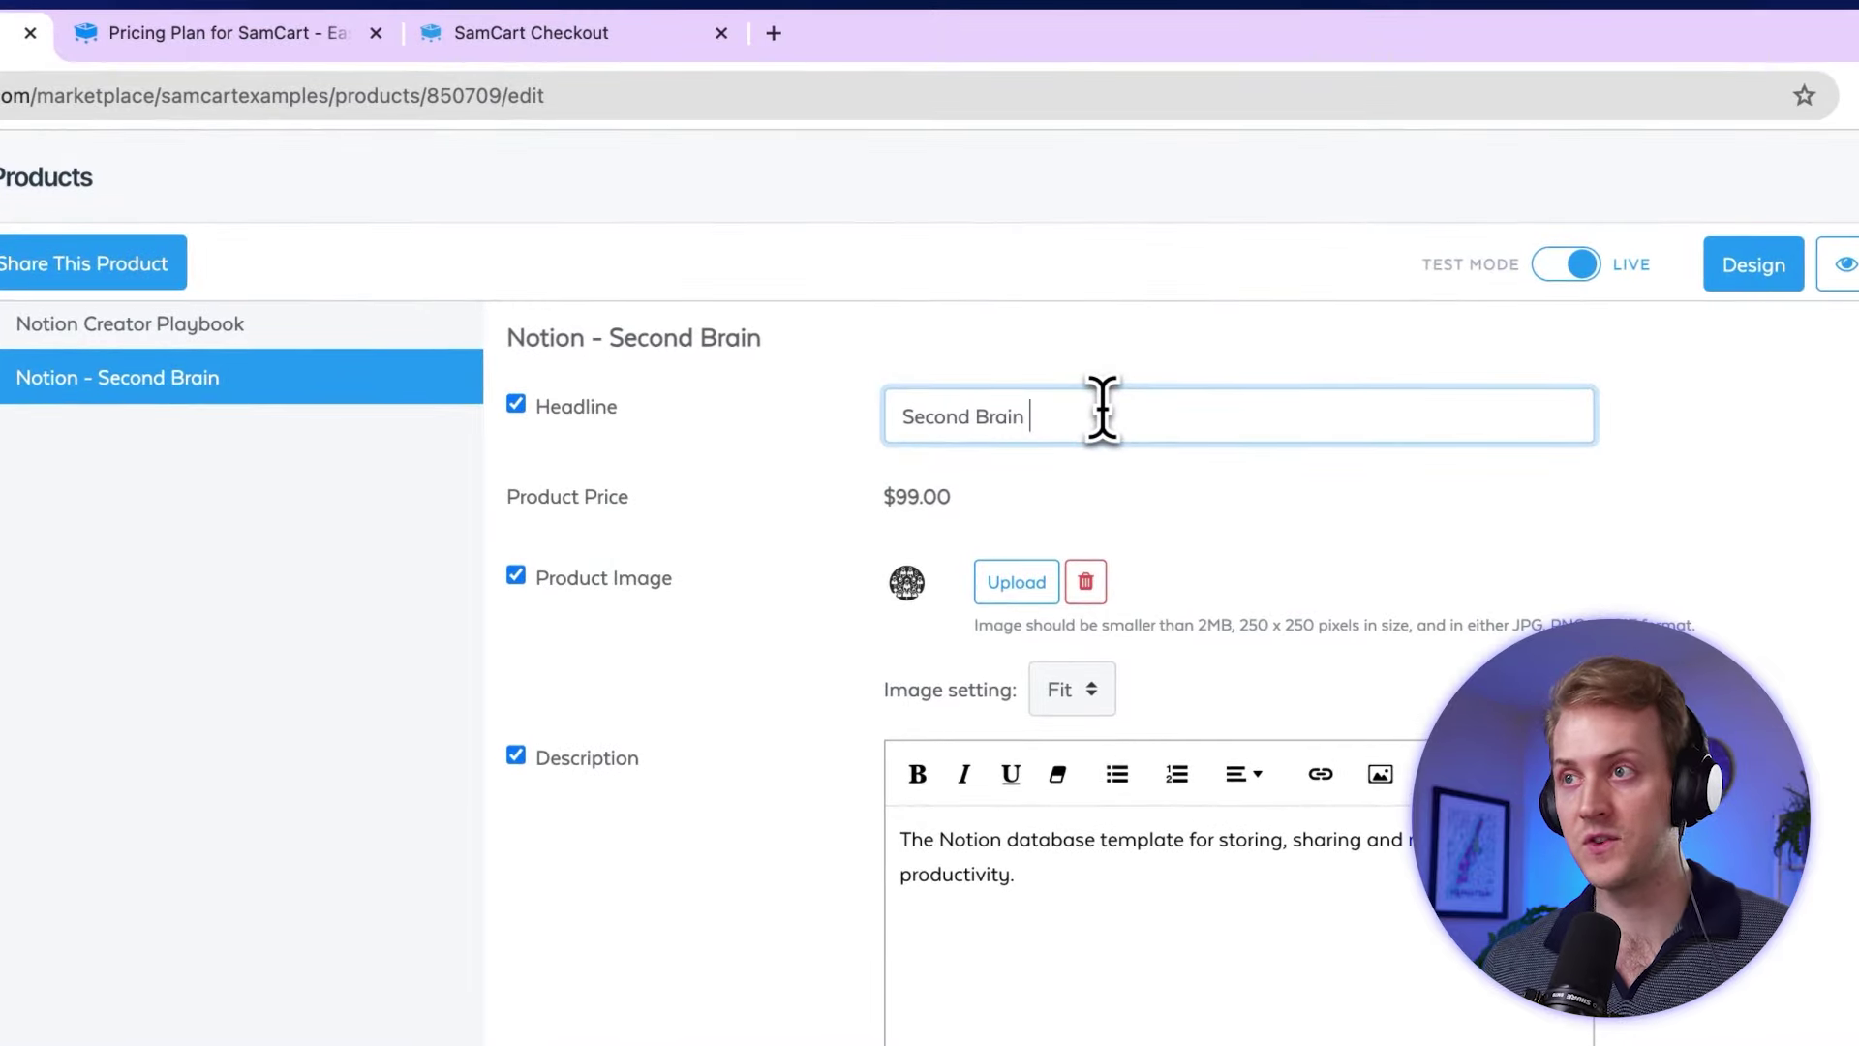
pyautogui.write('(')
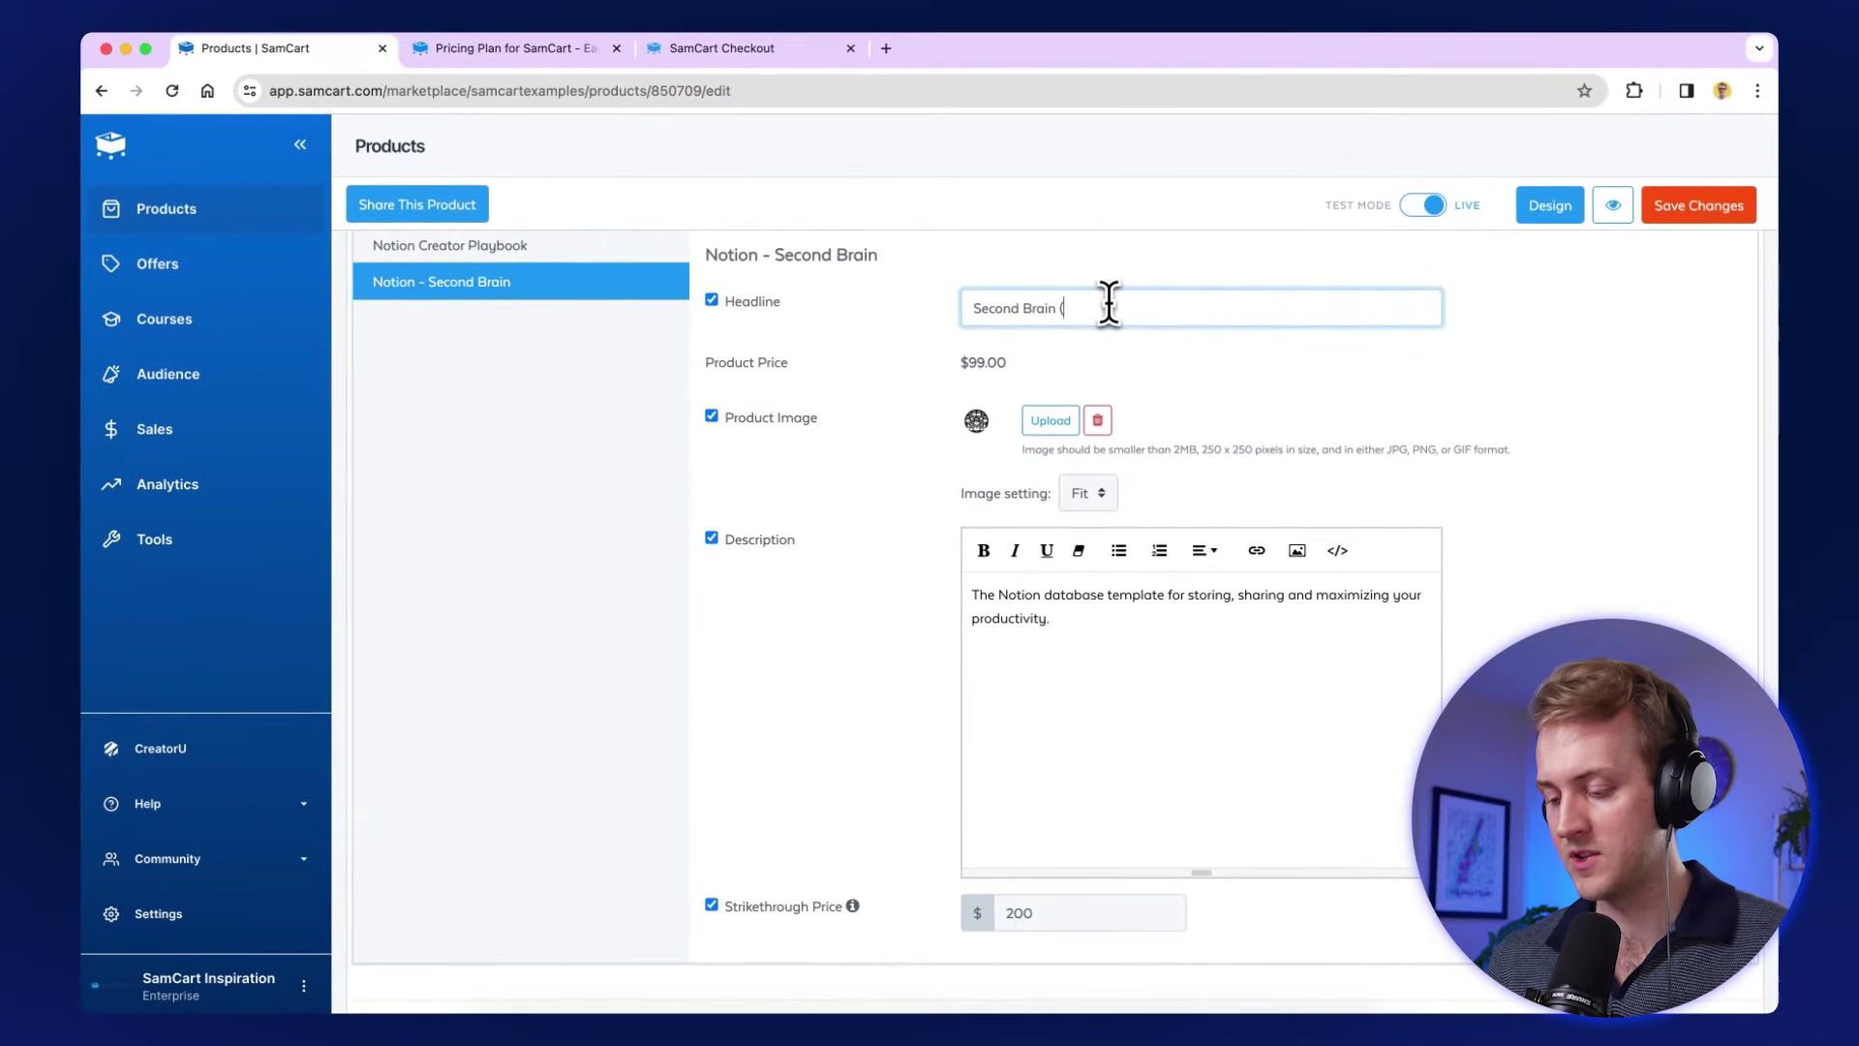
pyautogui.write('50% Off')
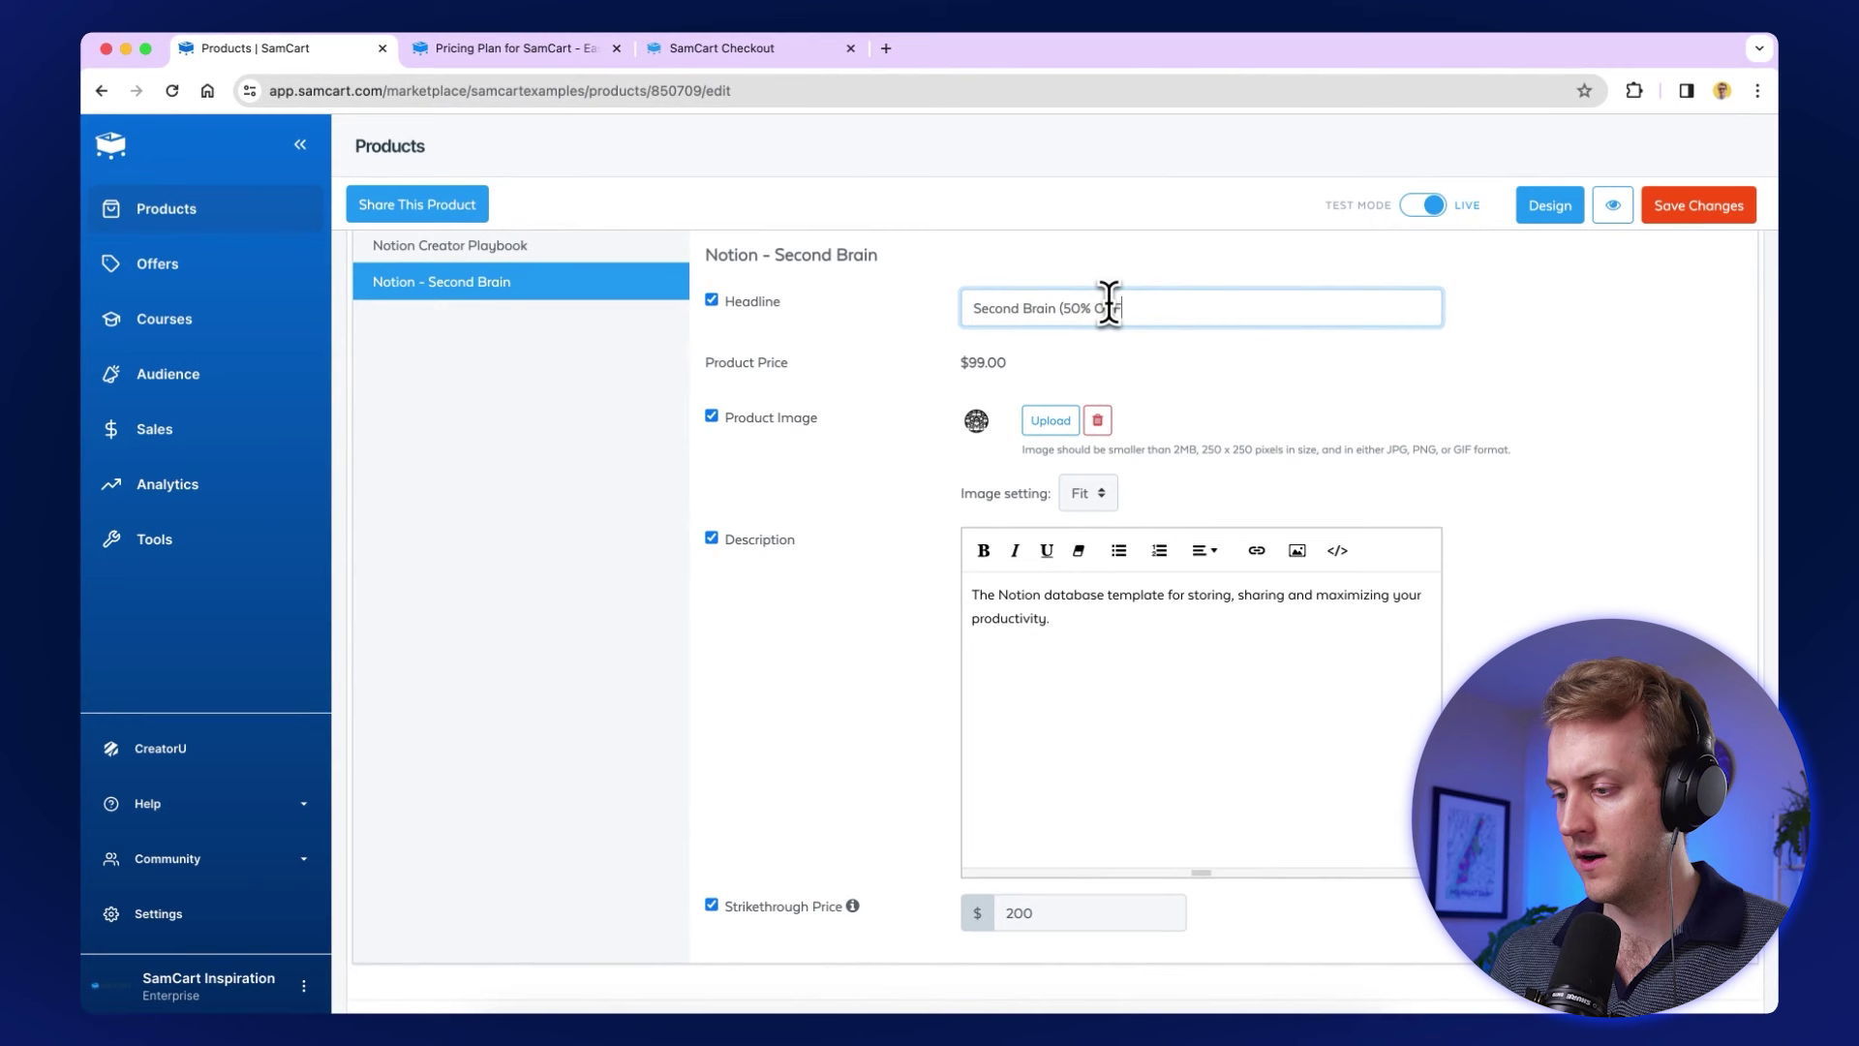
pyautogui.write(')')
pyautogui.click(937, 368)
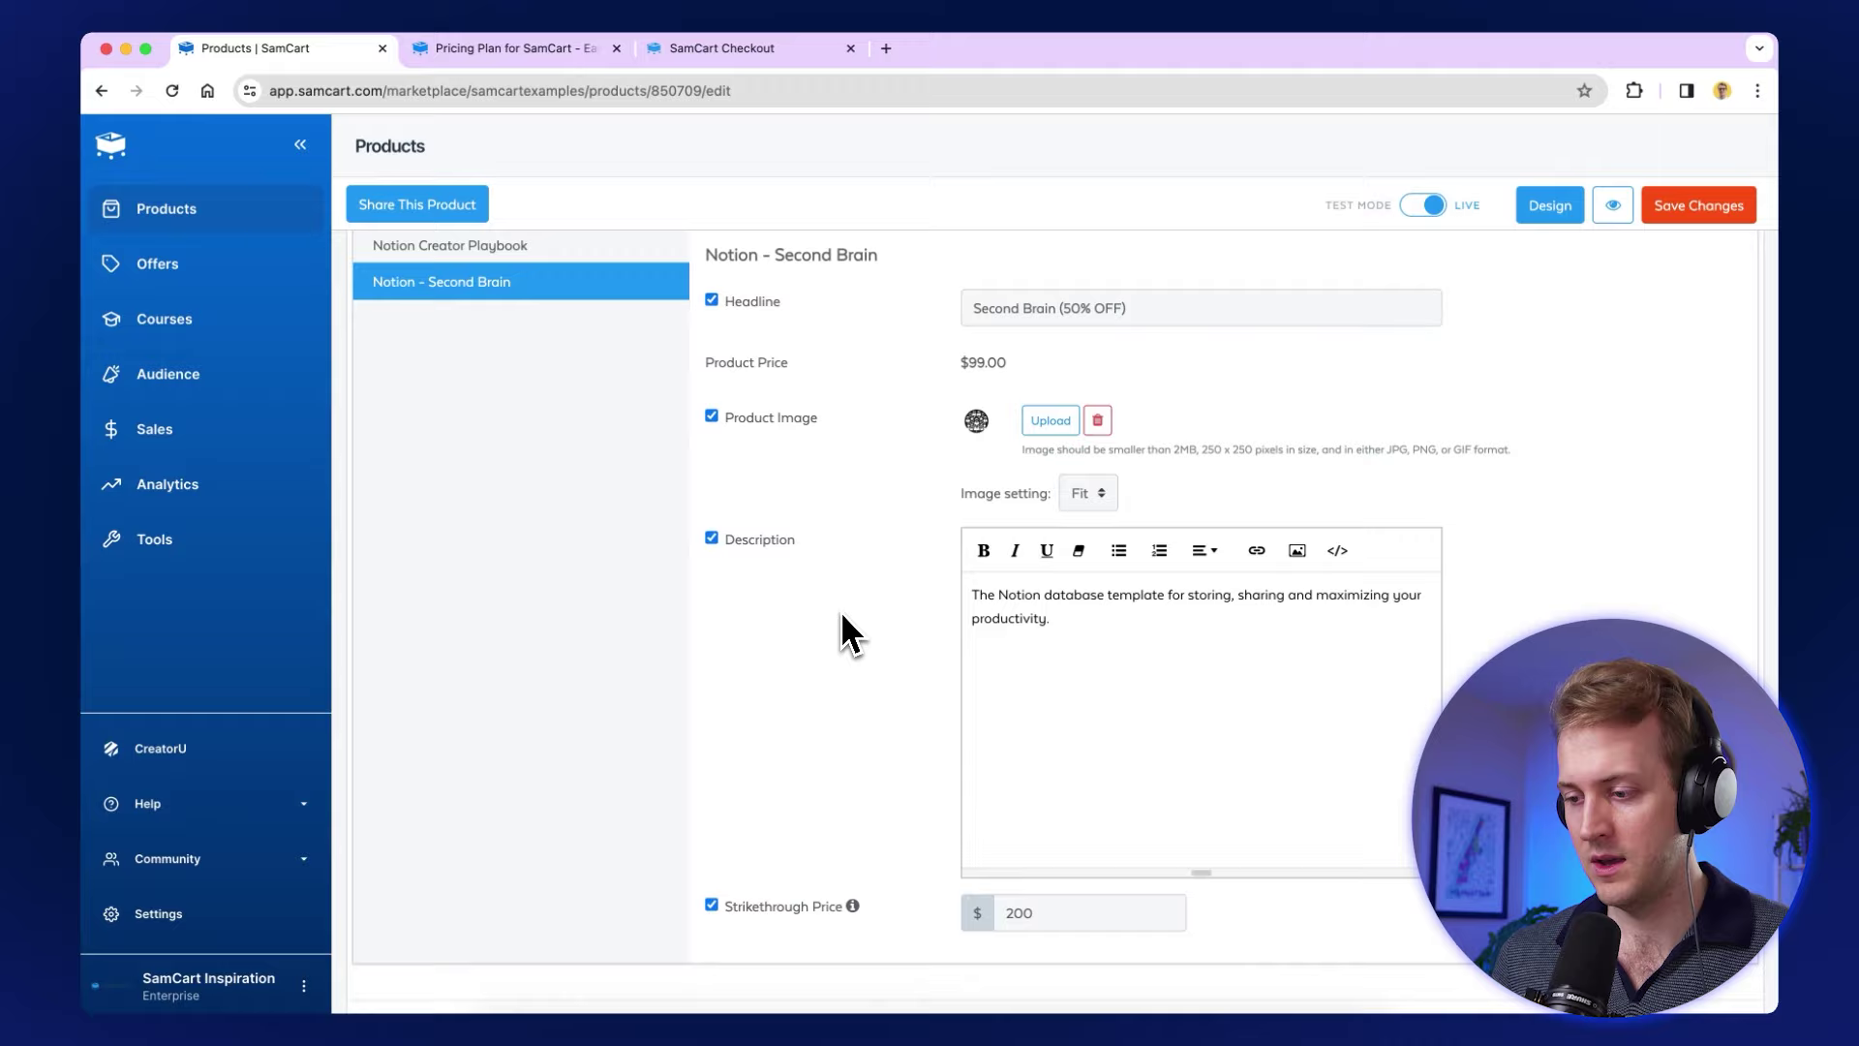
# Save the product changes and copy the Express checkout link from Checkout Anywhere
pyautogui.click(1693, 206)
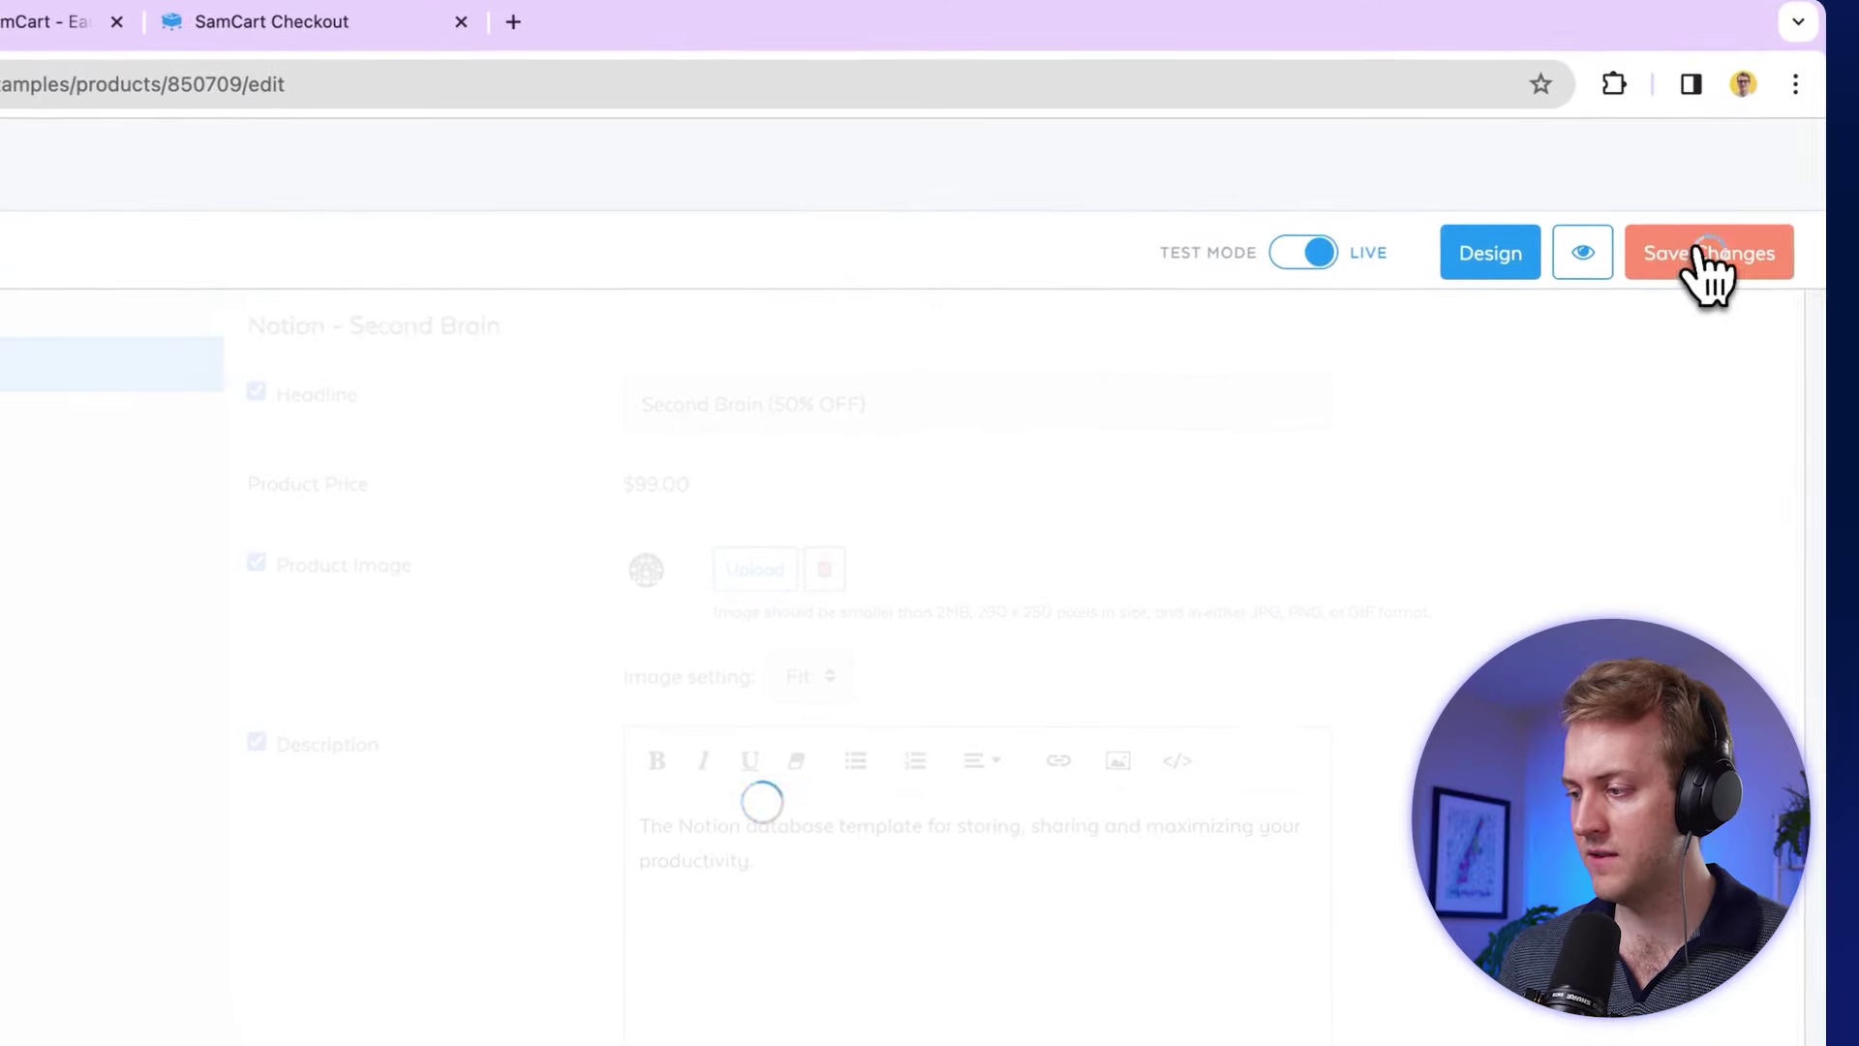
pyautogui.click(950, 351)
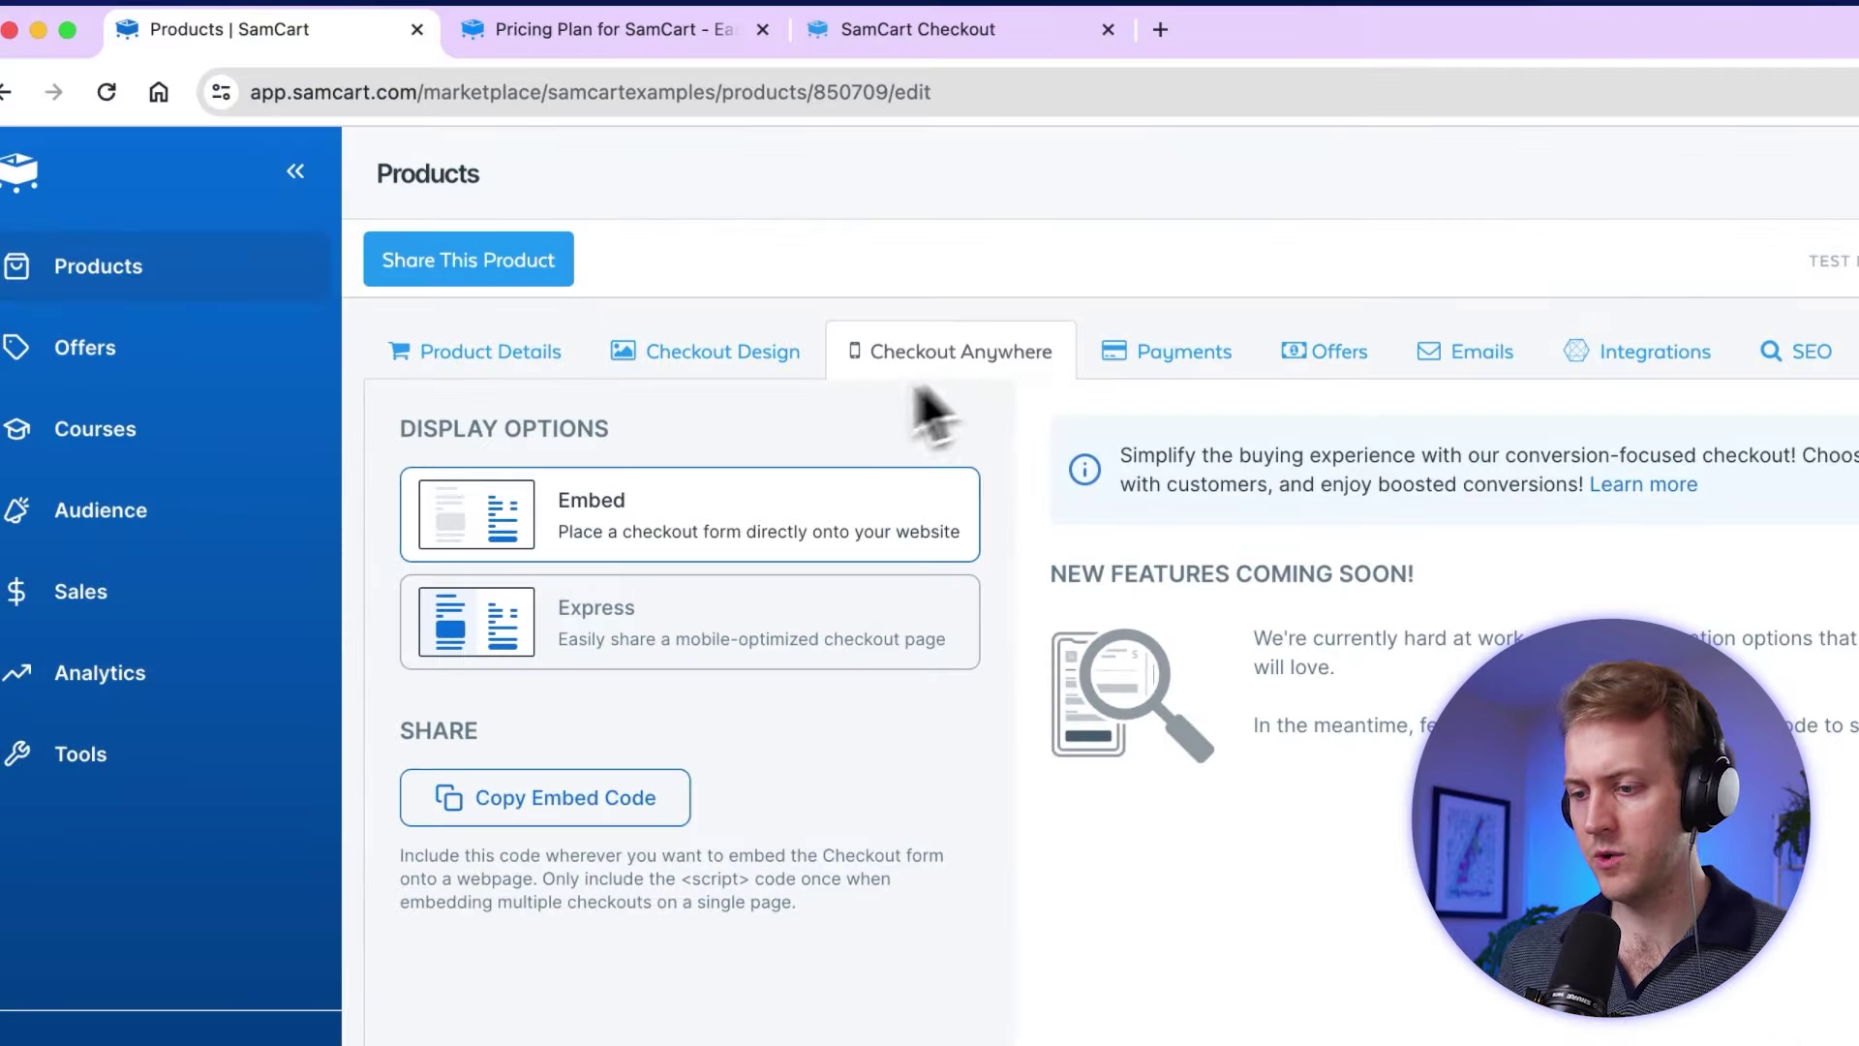
pyautogui.click(594, 627)
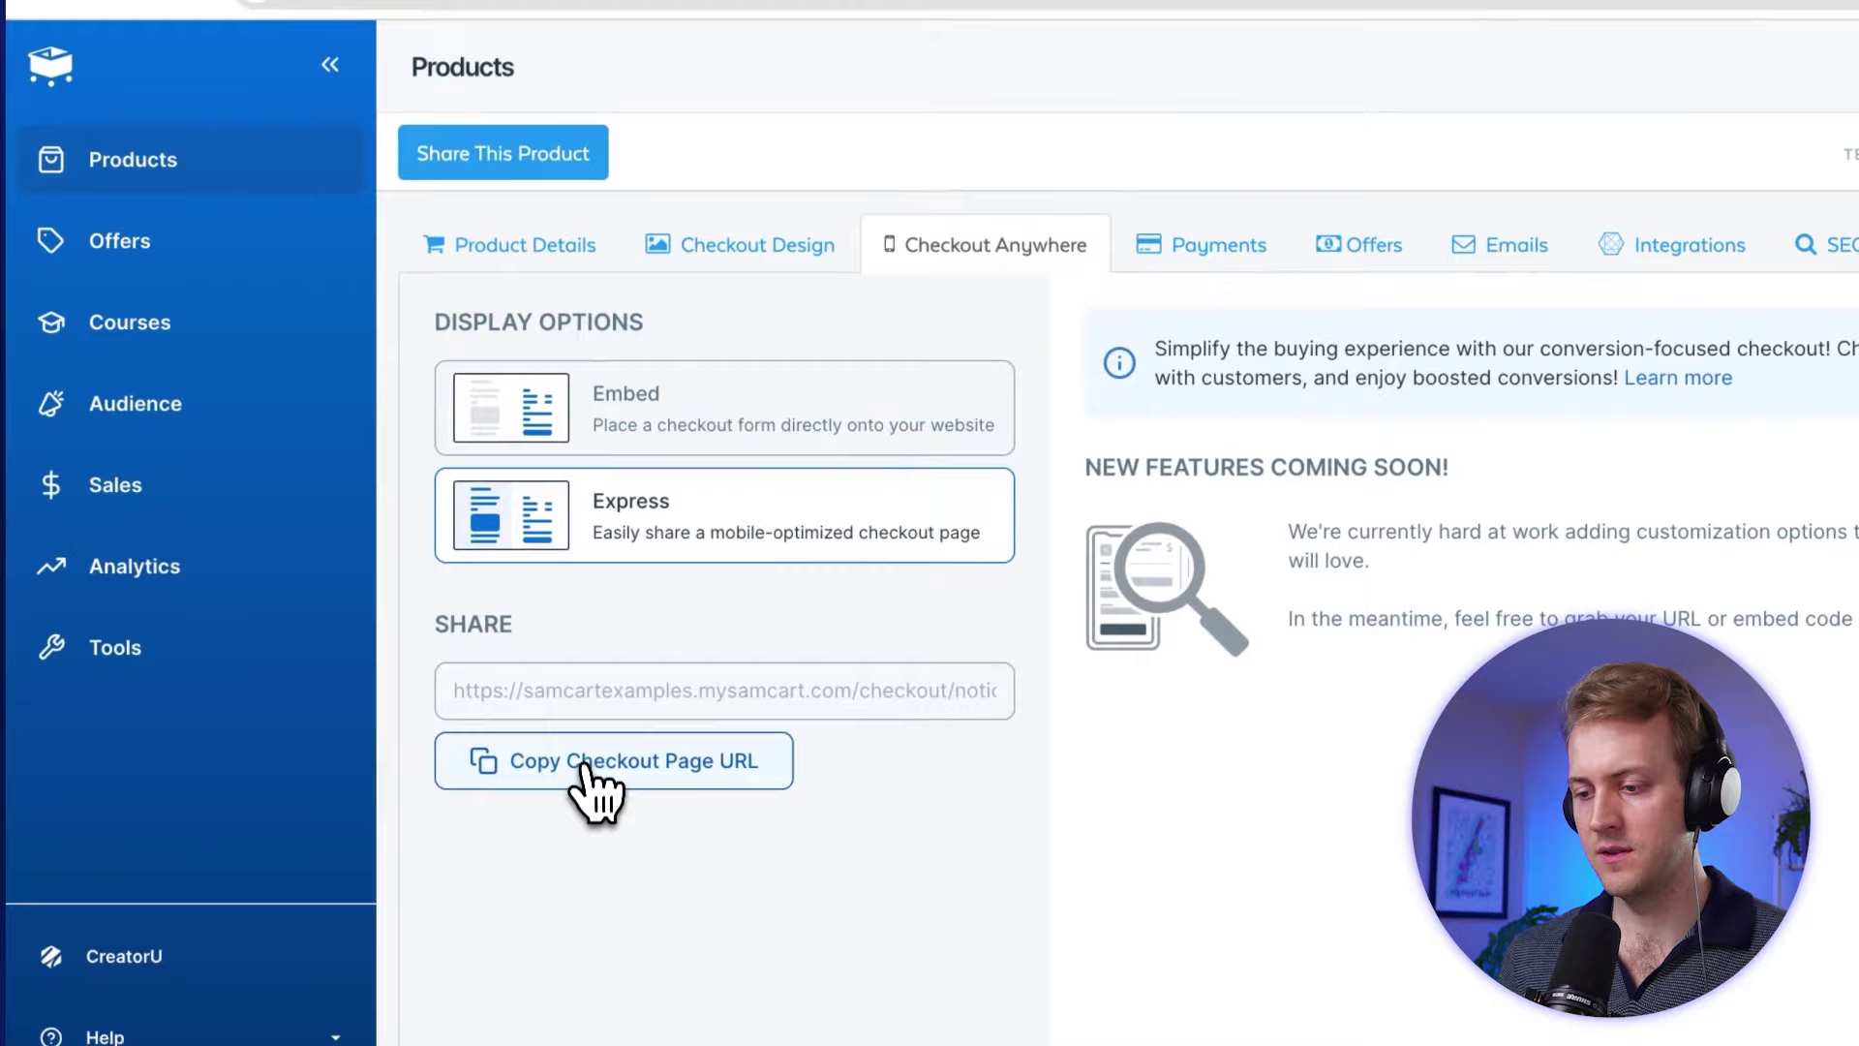
pyautogui.click(586, 765)
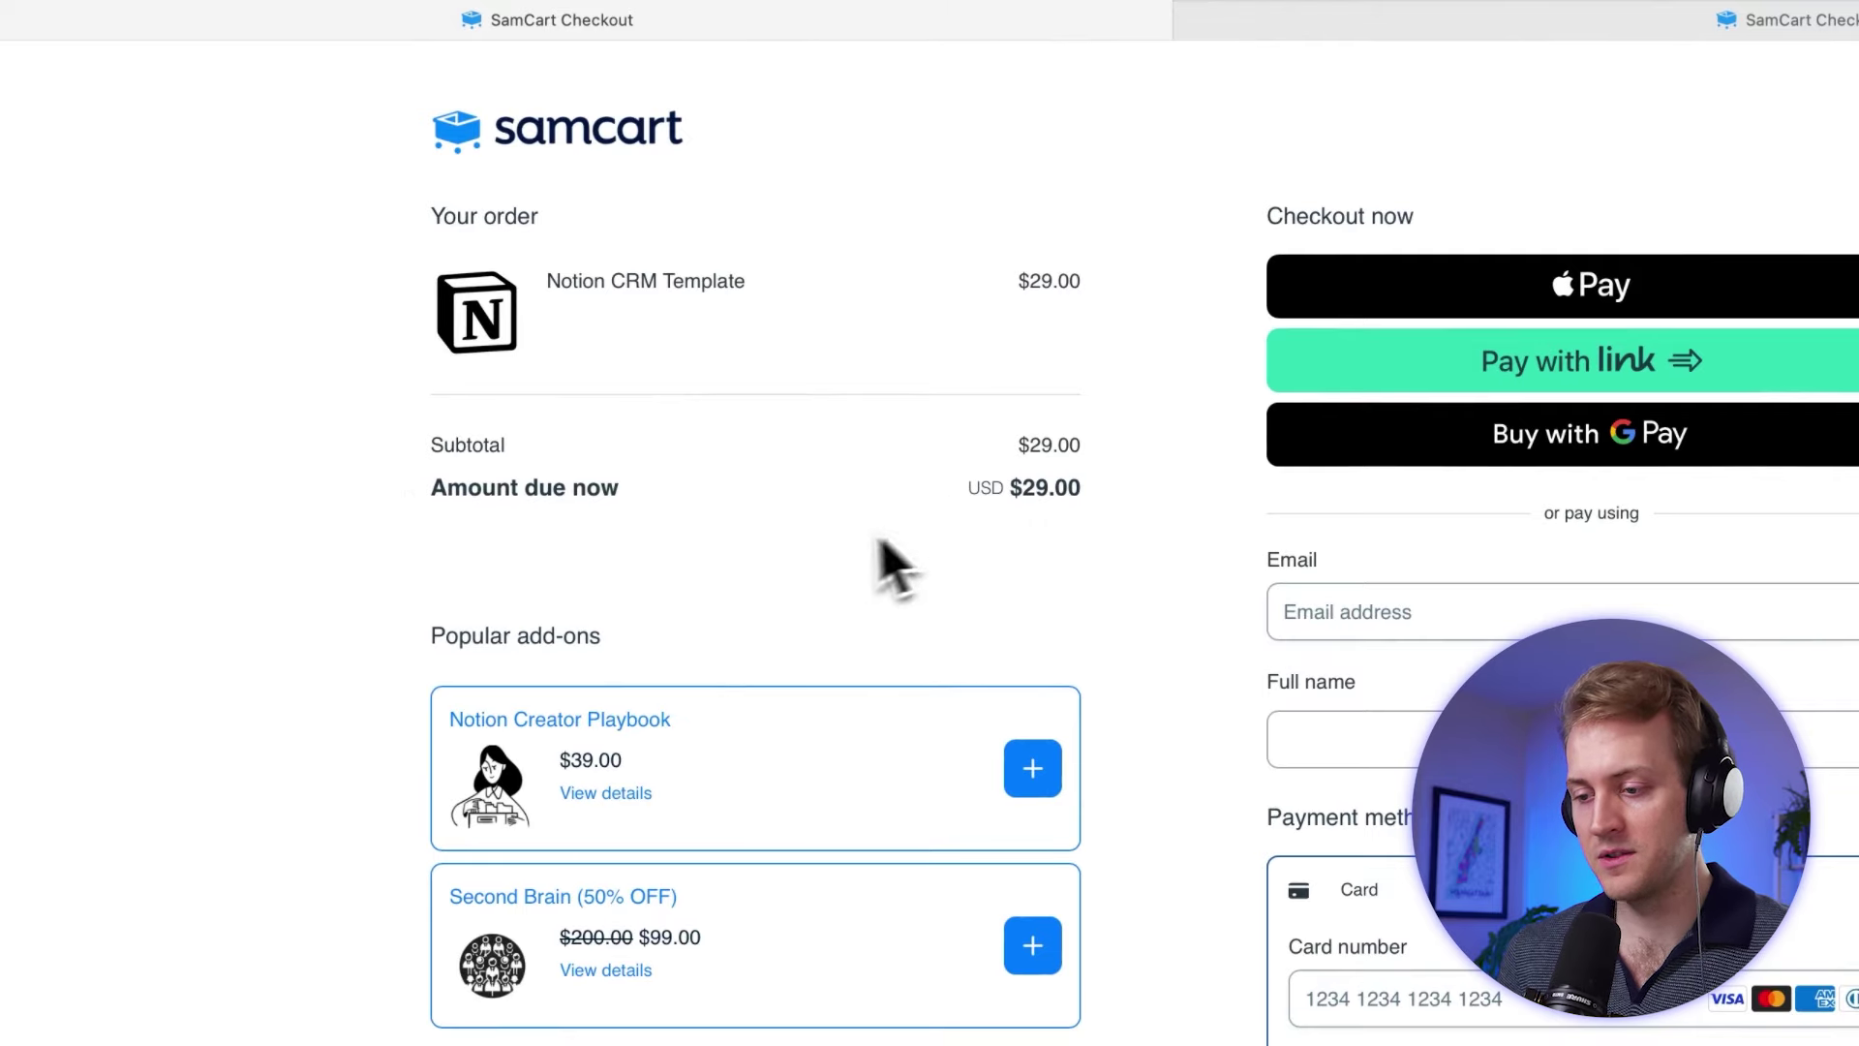
# On the live checkout, add Notion Creator Playbook and Second Brain, totalling $167.00
pyautogui.click(602, 792)
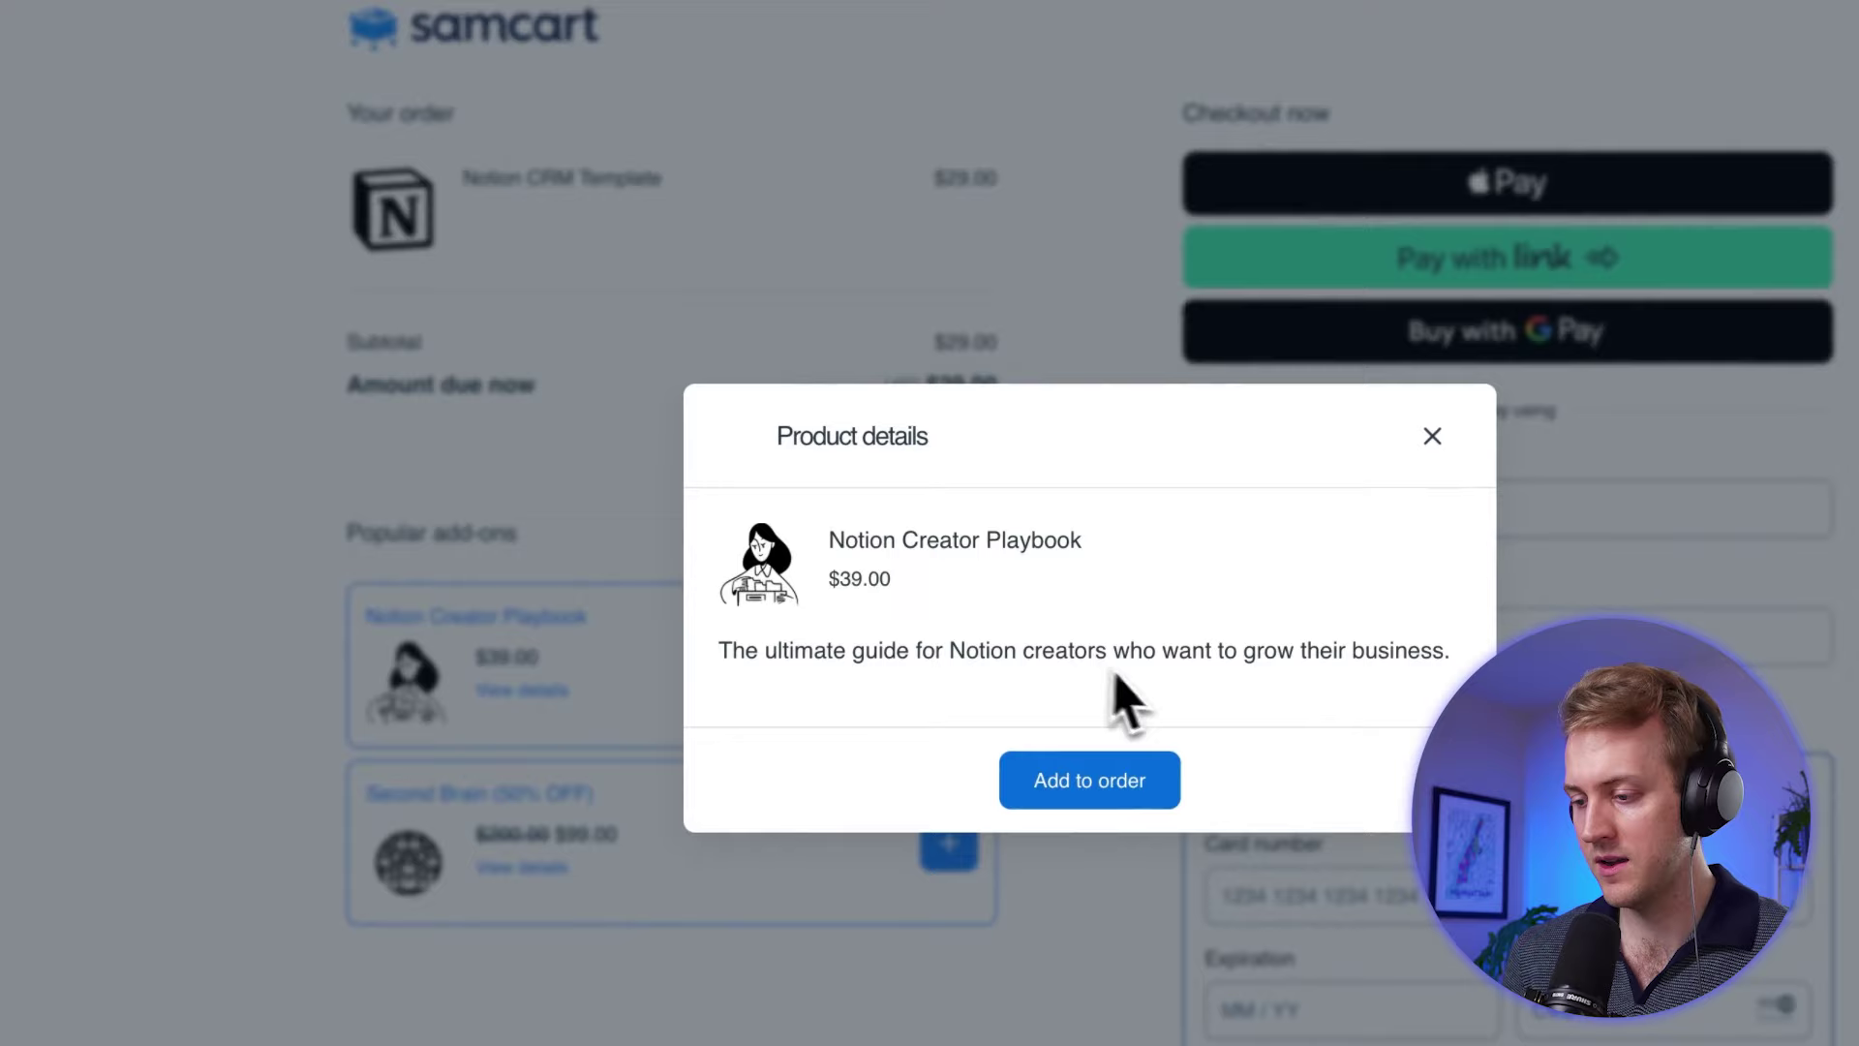
pyautogui.click(1092, 780)
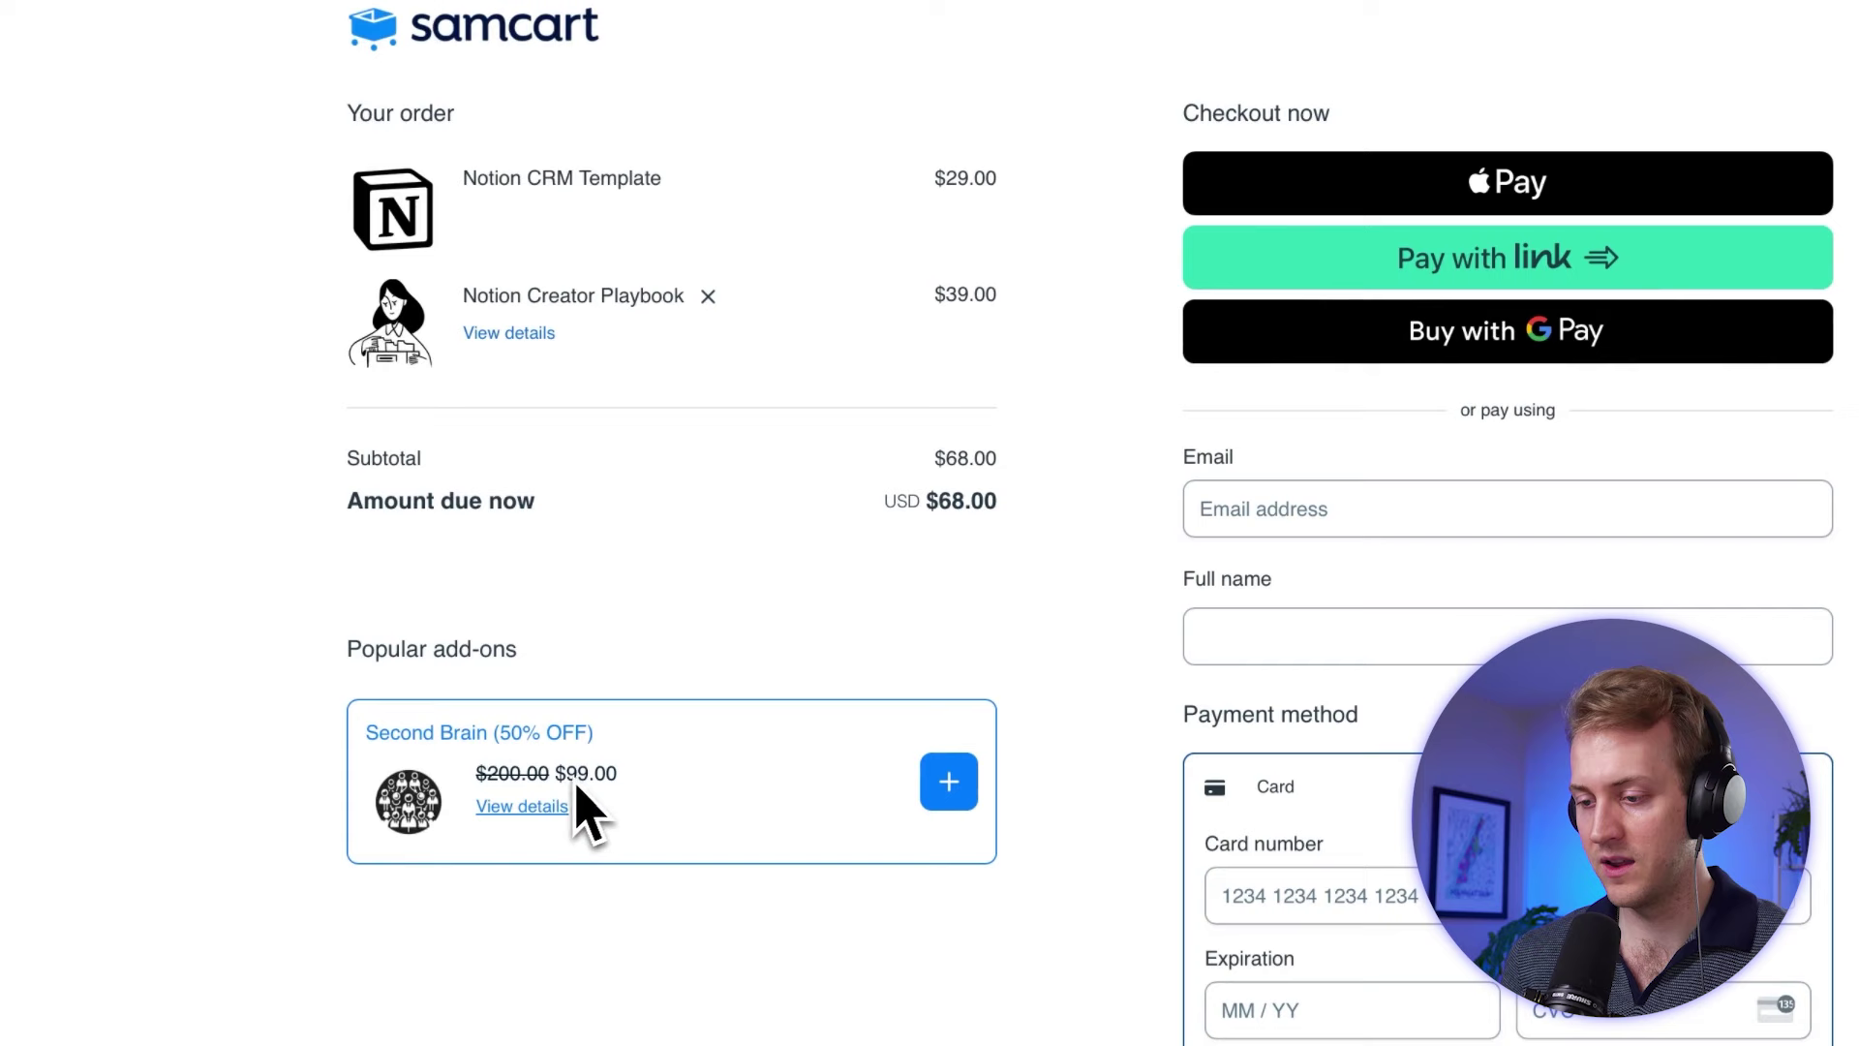
pyautogui.click(535, 807)
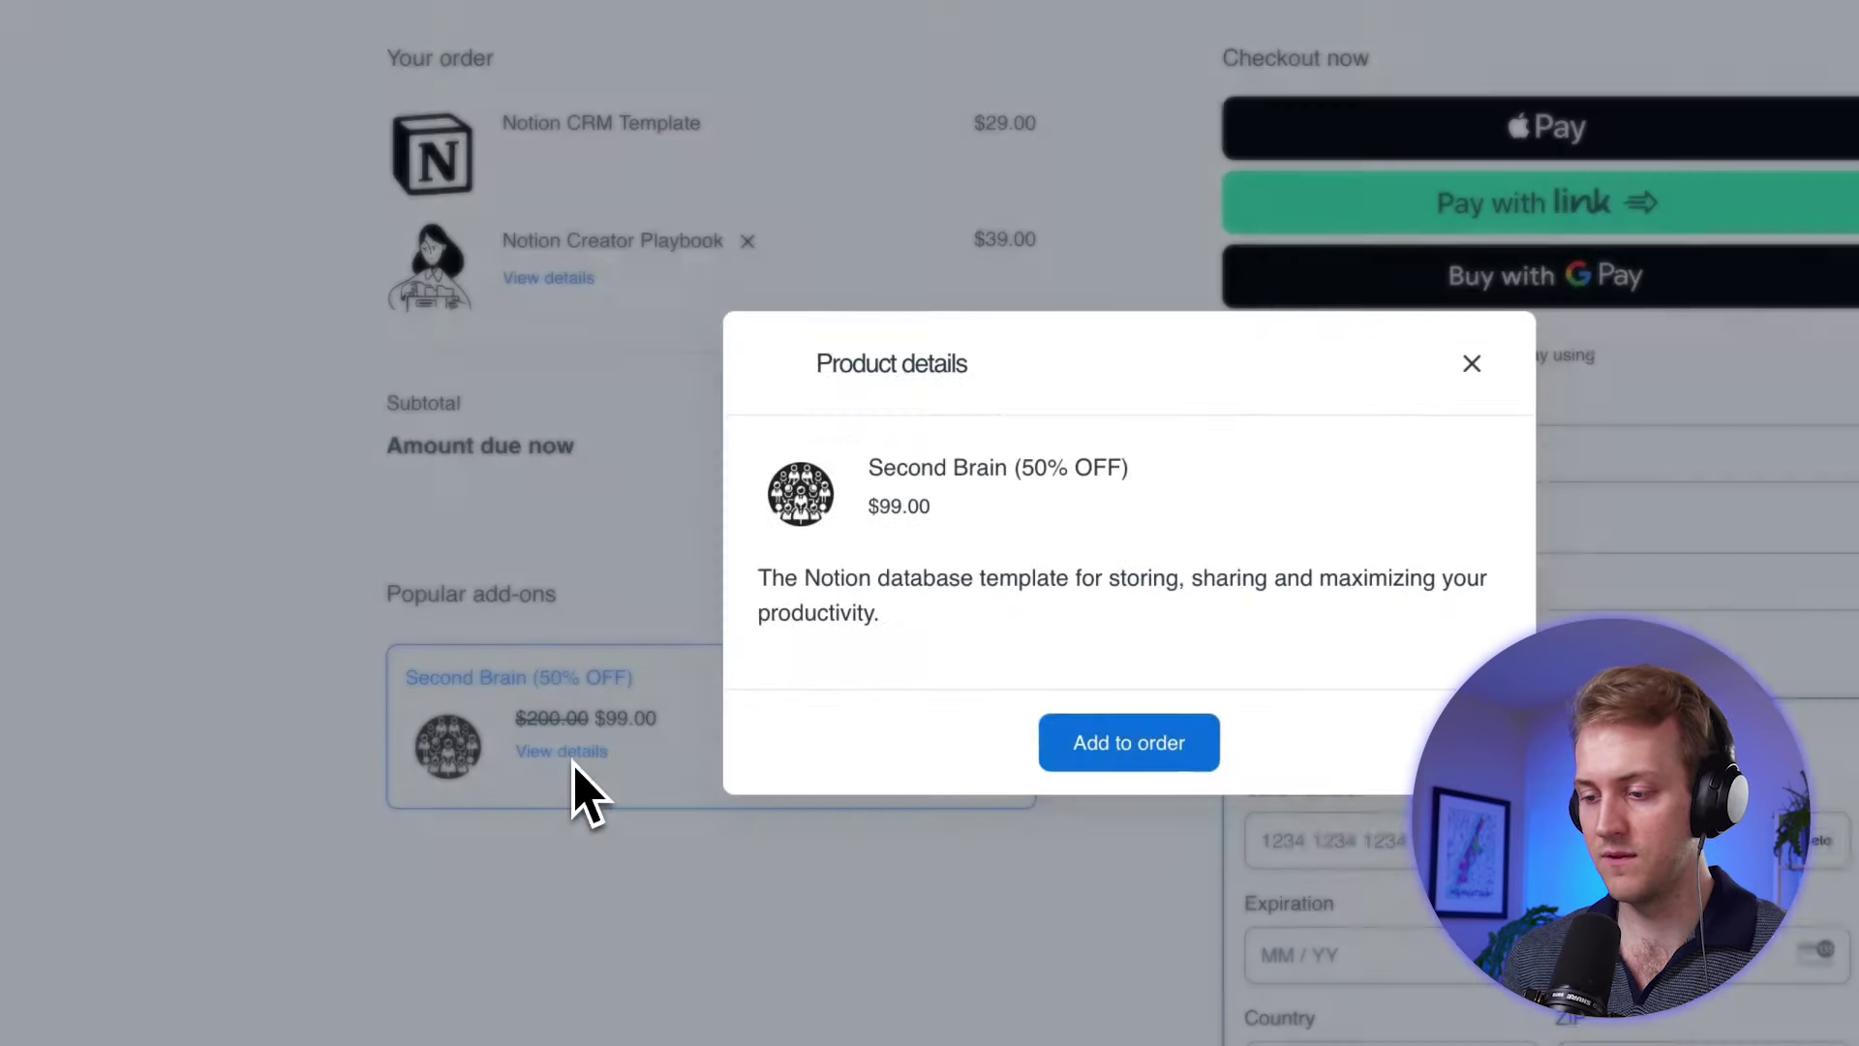
pyautogui.click(579, 767)
pyautogui.click(977, 728)
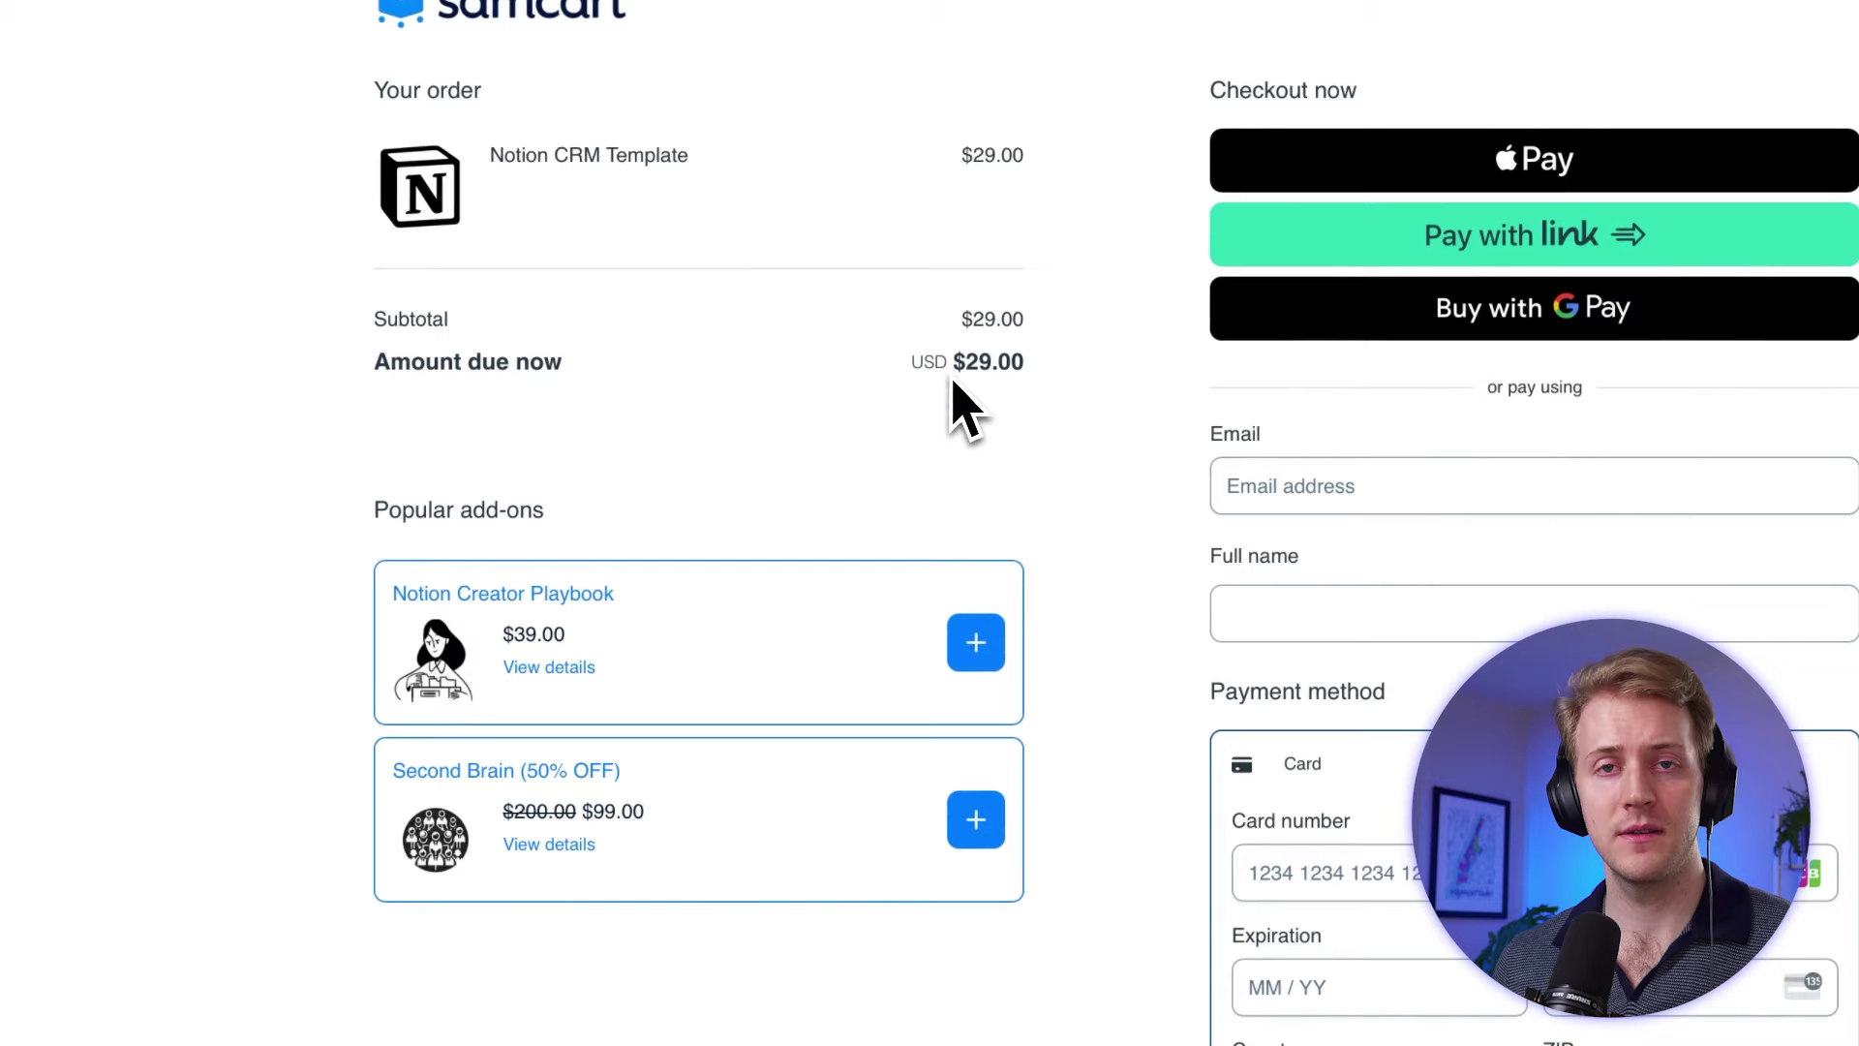
pyautogui.click(988, 656)
pyautogui.click(982, 760)
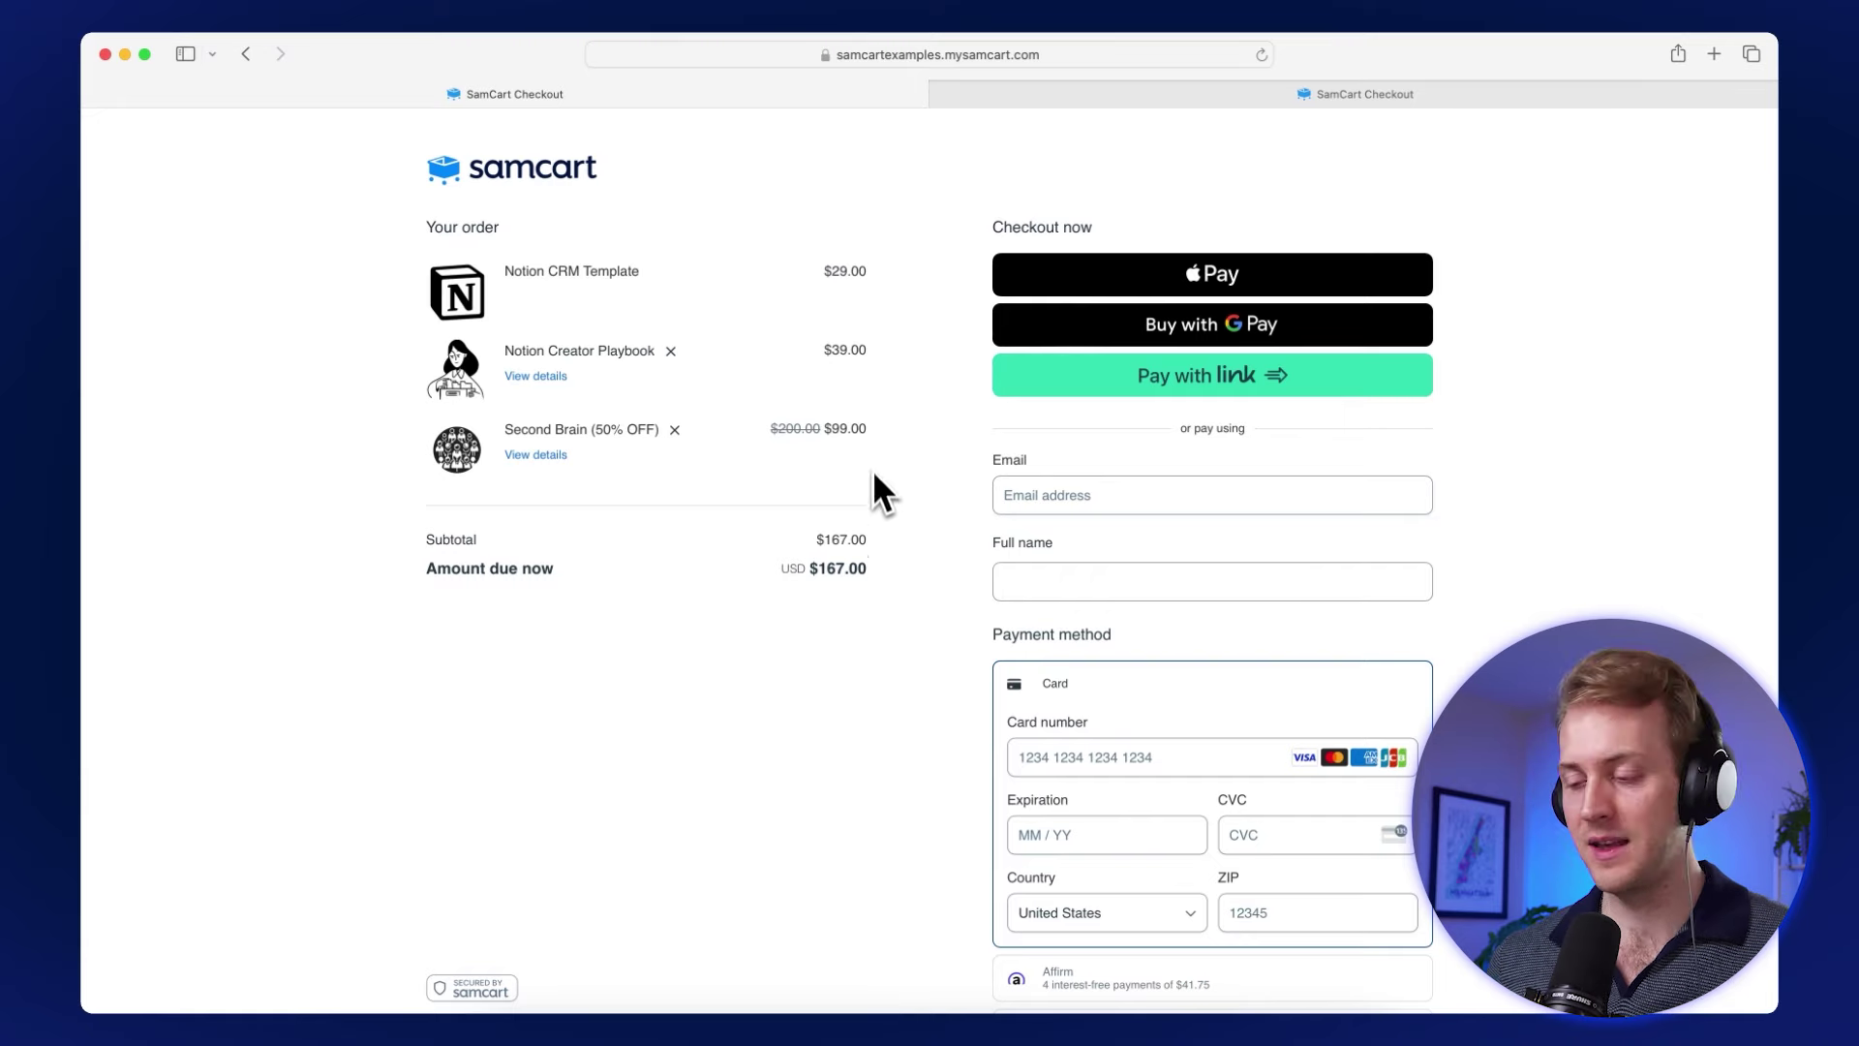
pyautogui.scroll(-3, 871, 445)
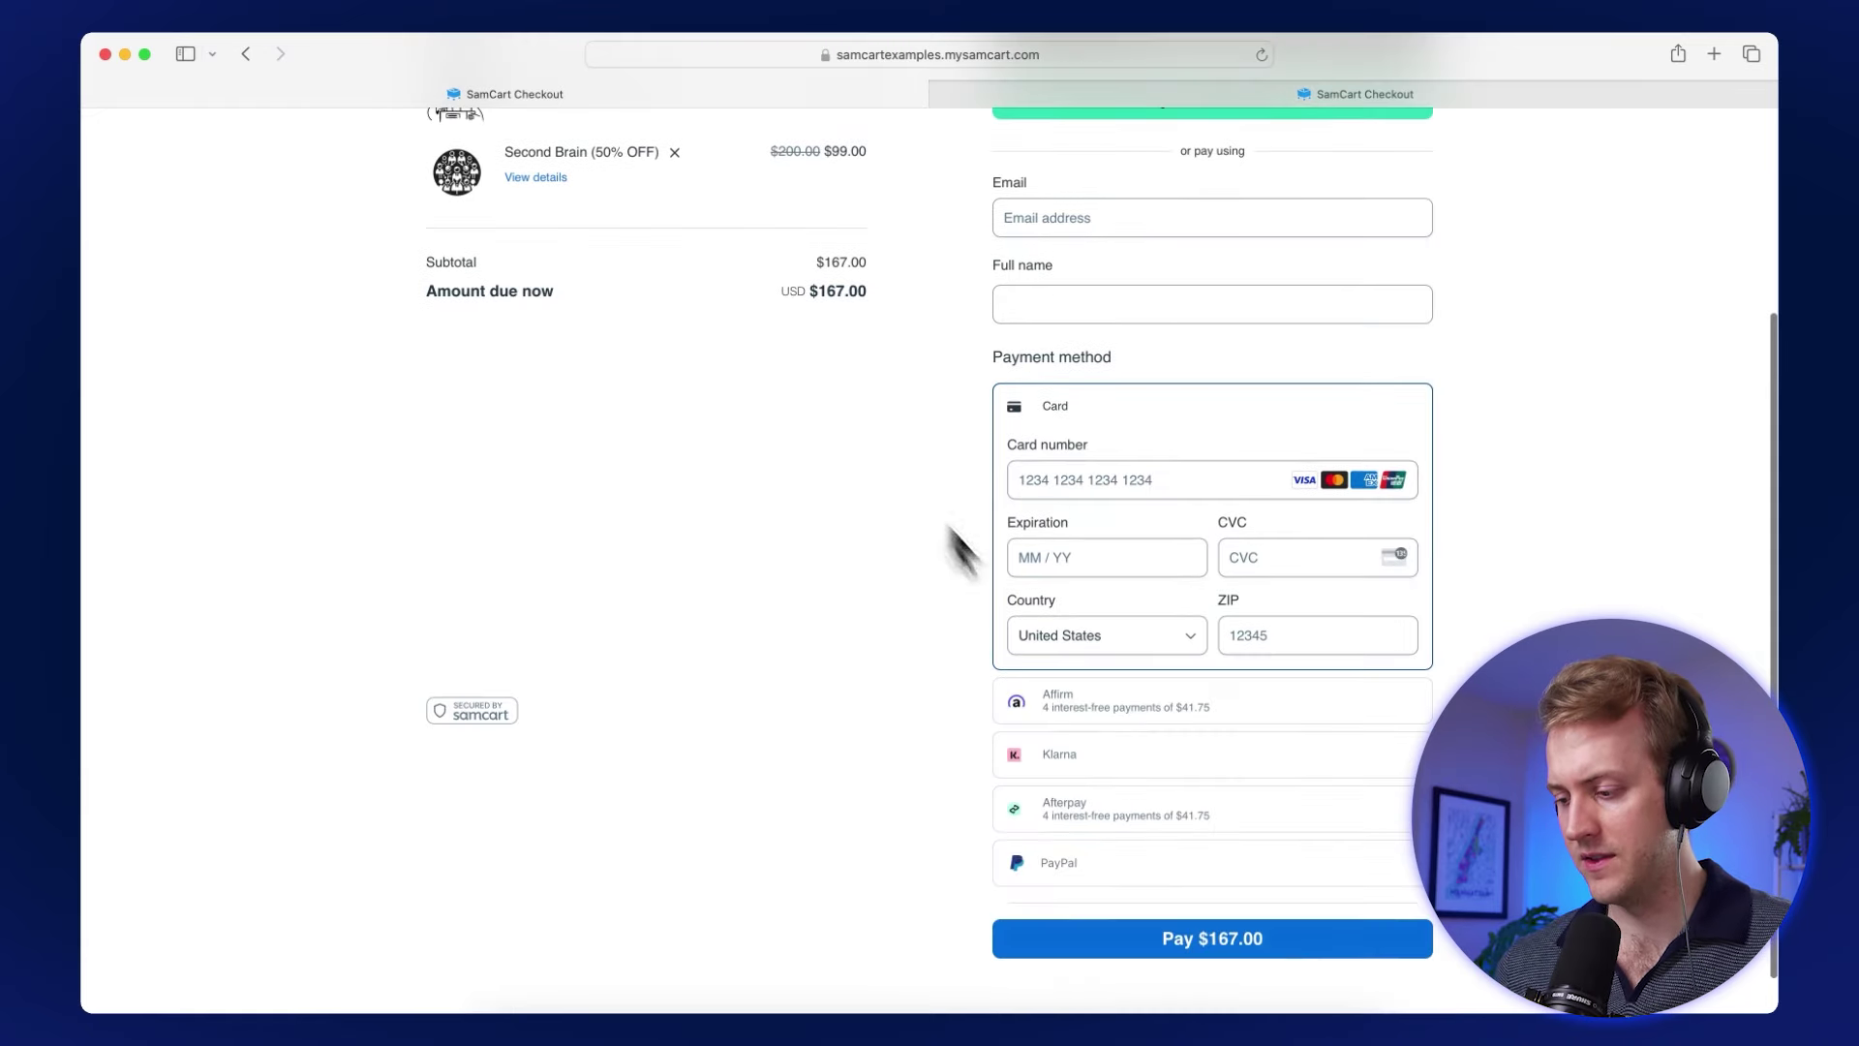
# Scroll back up to the top of the Notion CRM Template checkout page
pyautogui.scroll(3, 968, 775)
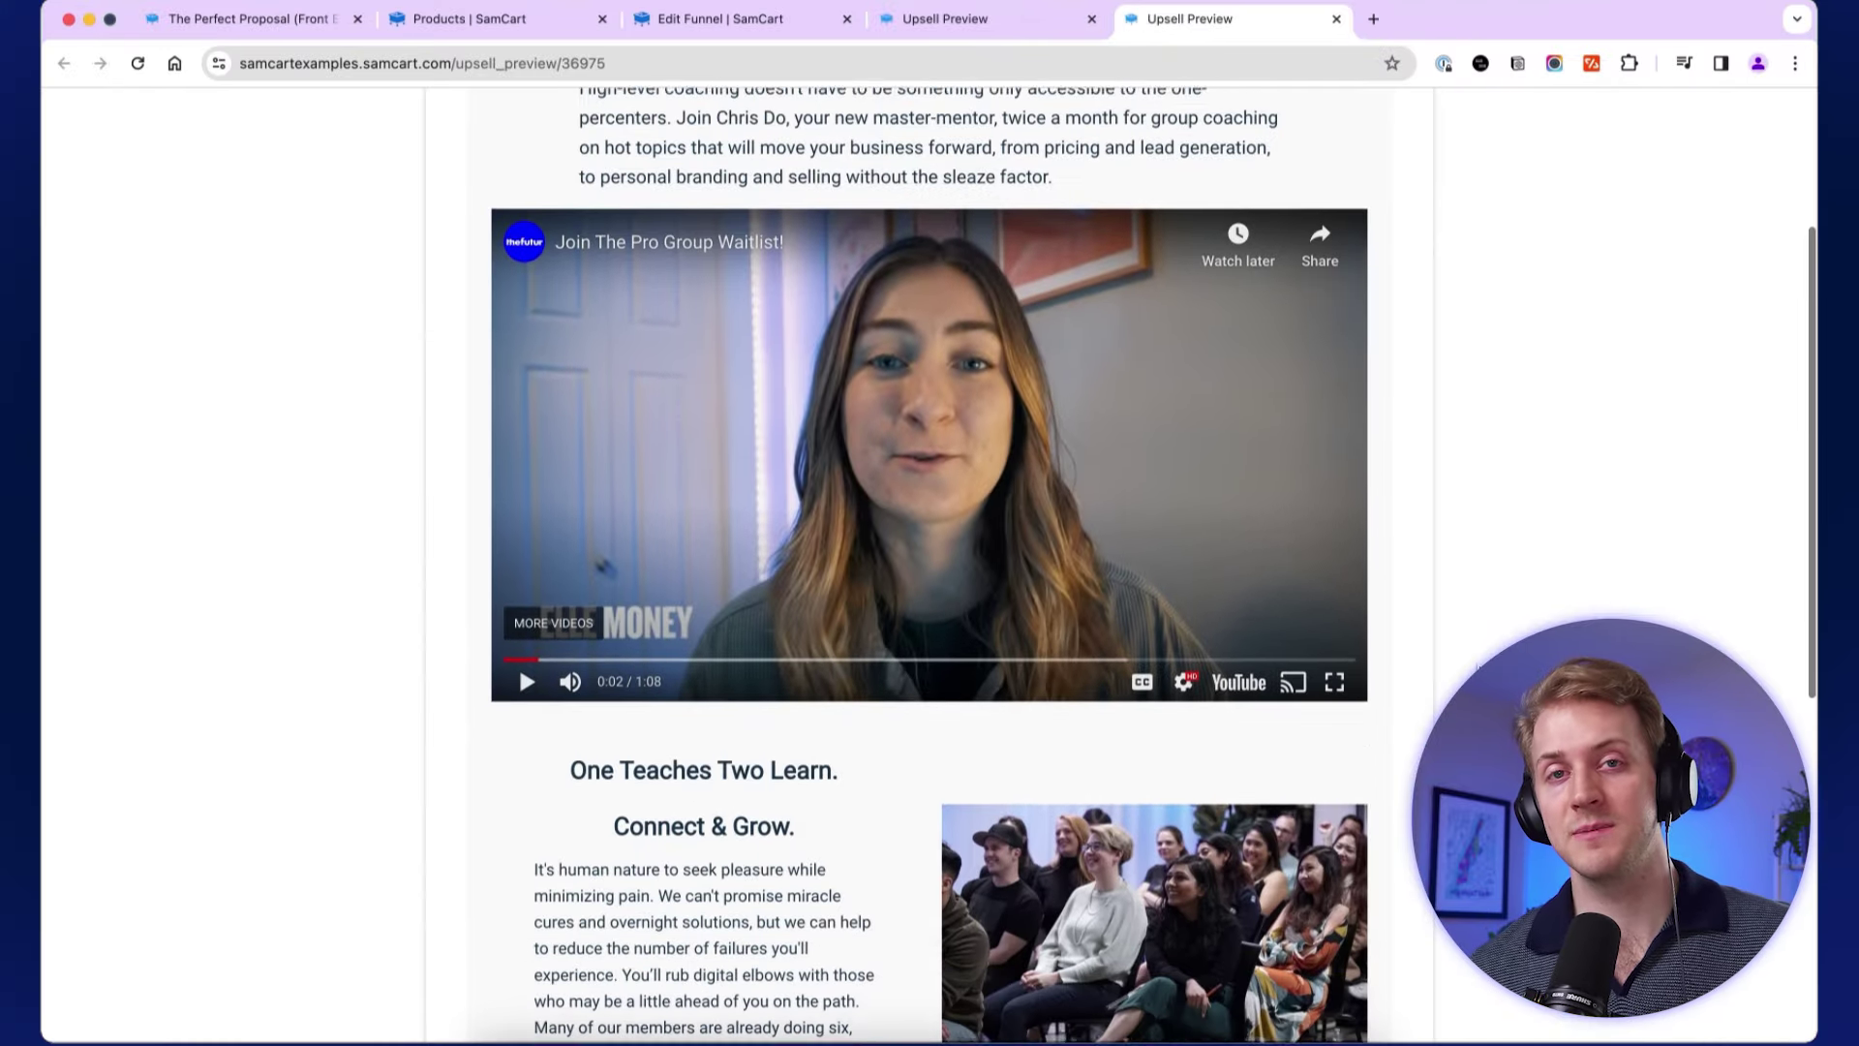
pyautogui.scroll(-4, 519, 484)
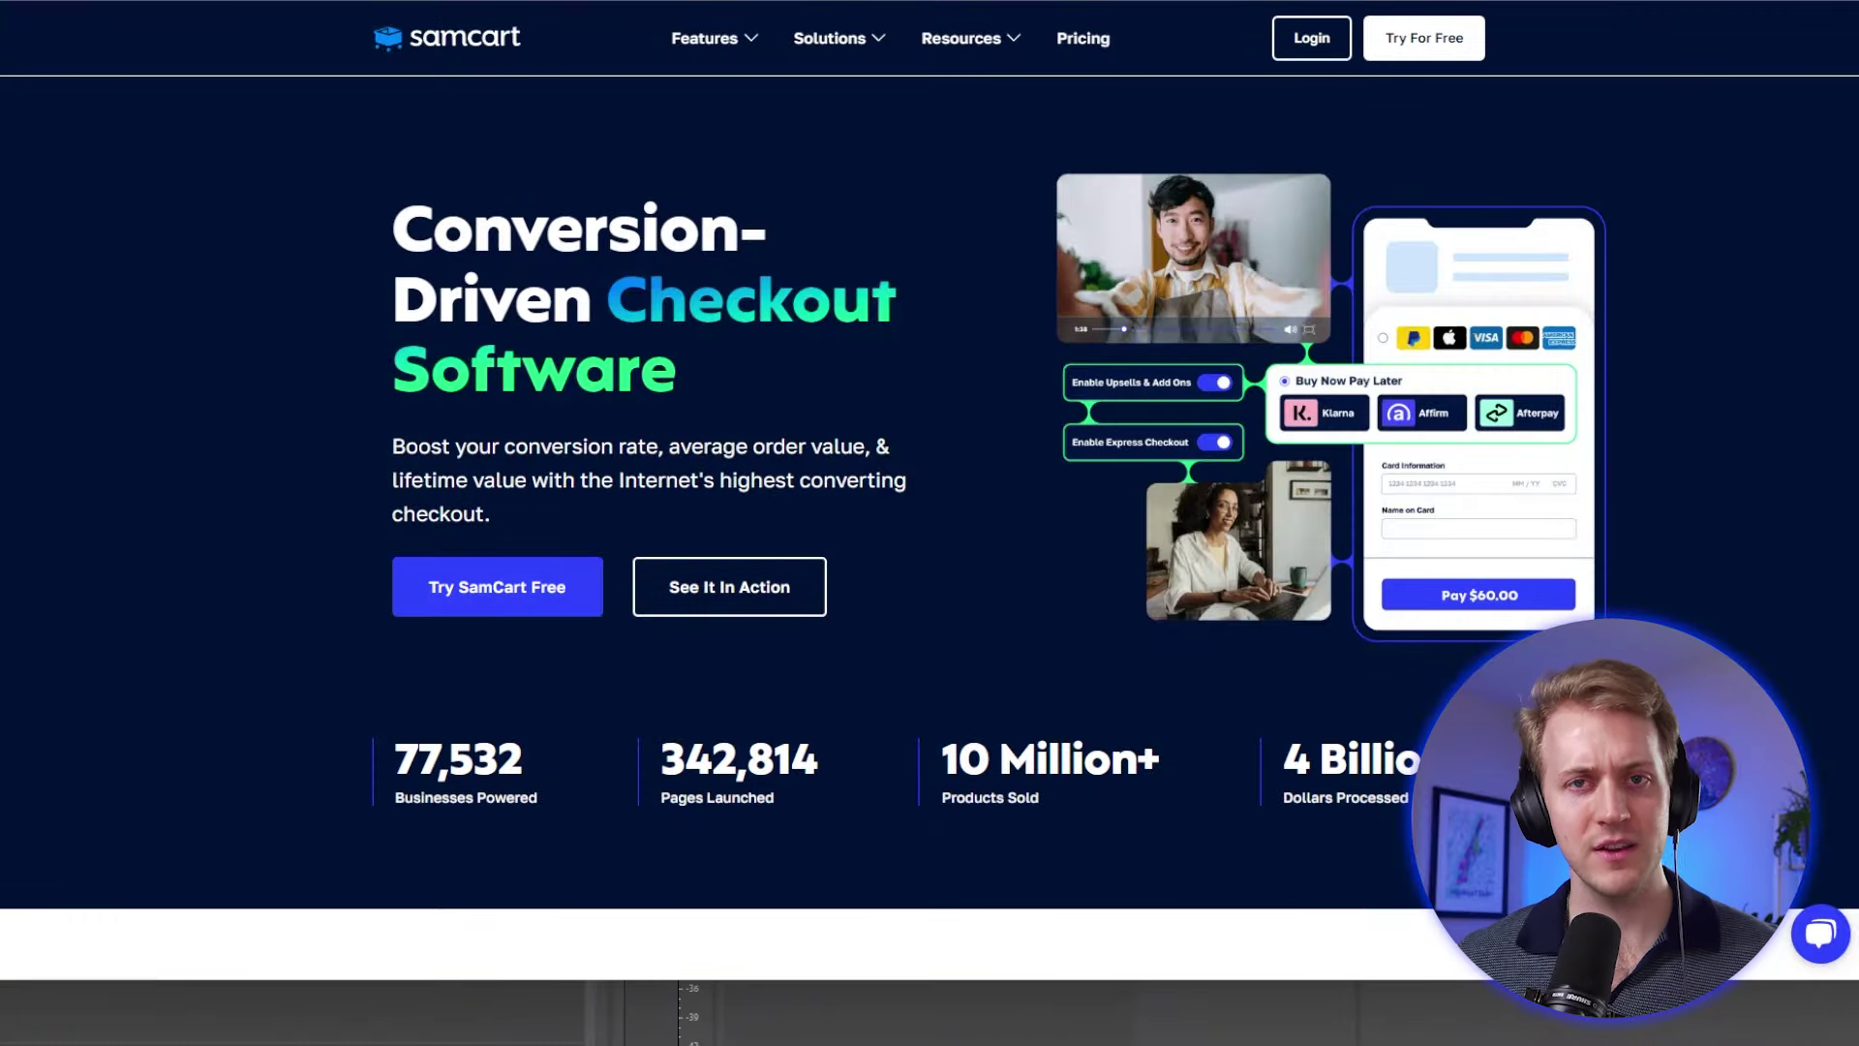
# Scroll down the SamCart homepage to the Squarespace embedded checkout example and customer logo strip
pyautogui.scroll(-10, 929, 523)
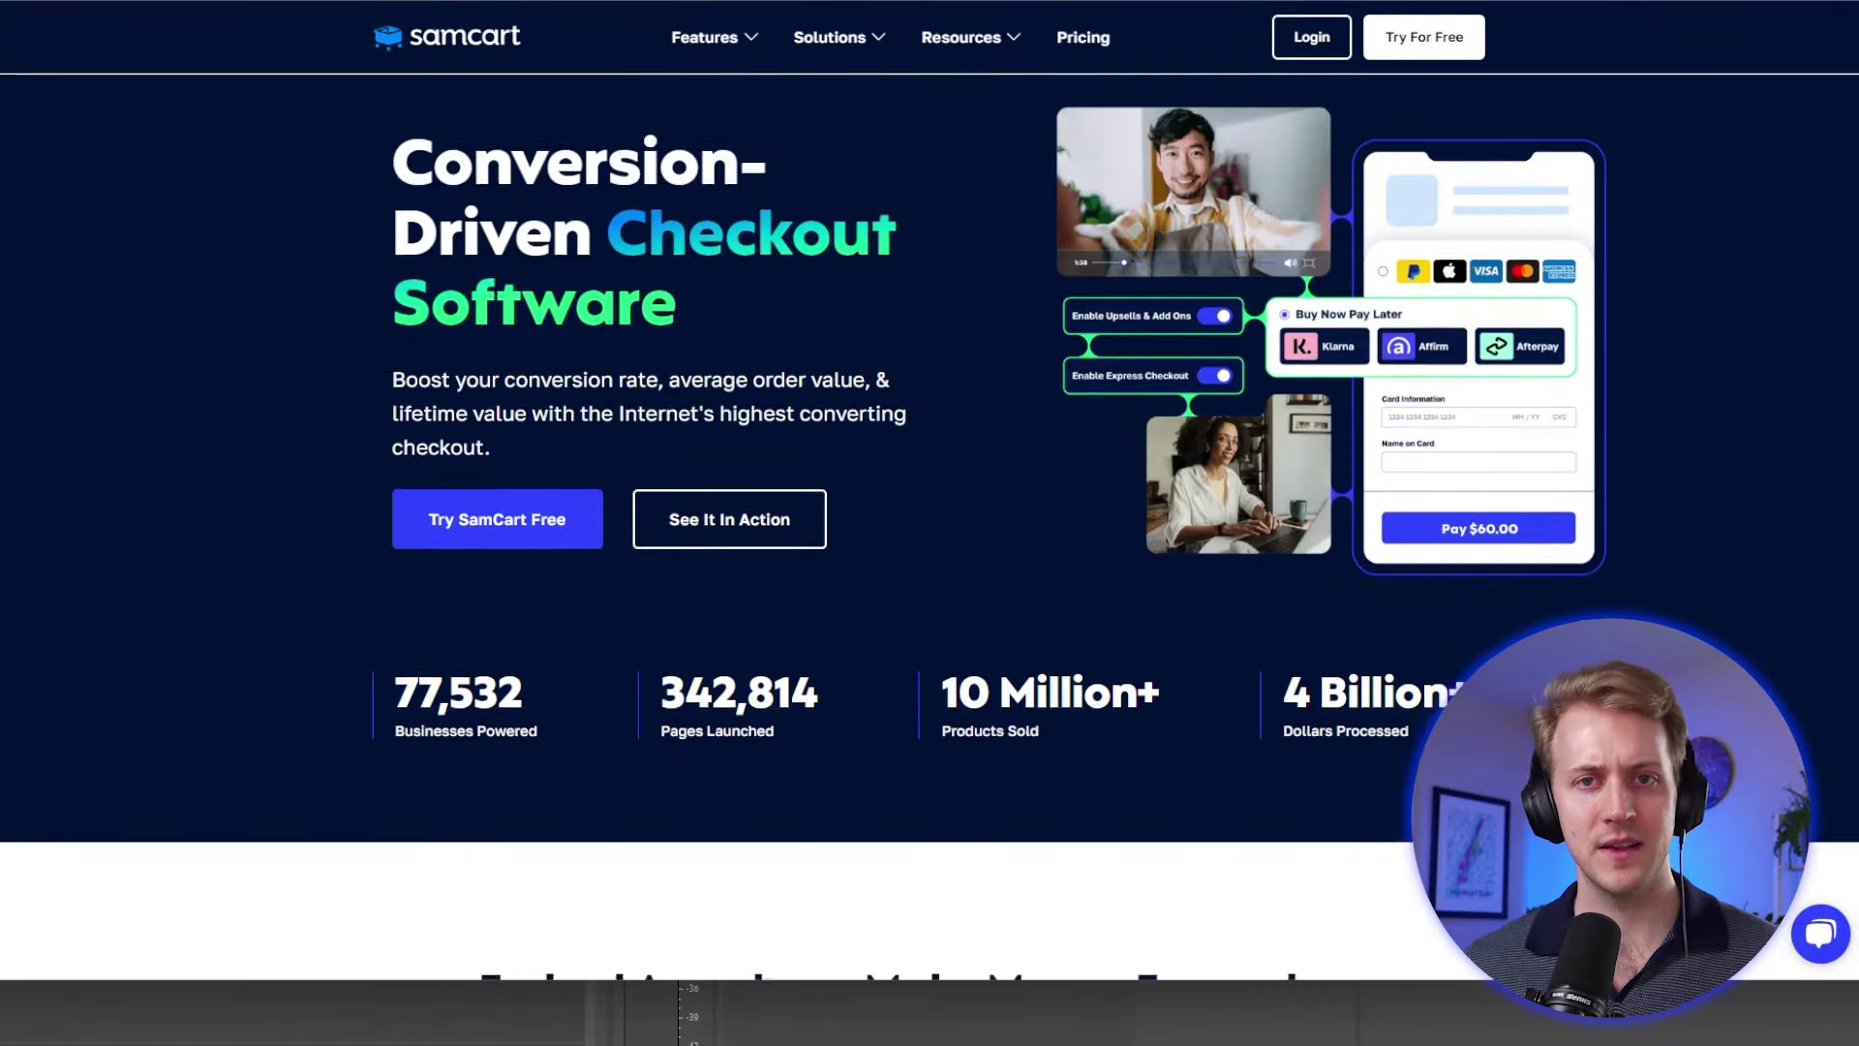